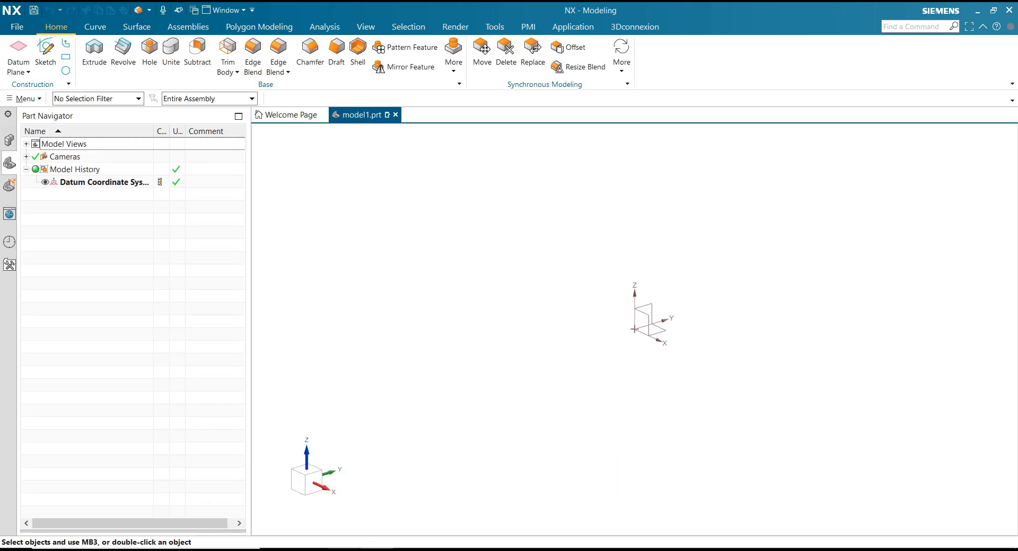
pyautogui.hotkey('alt', 'Tab')
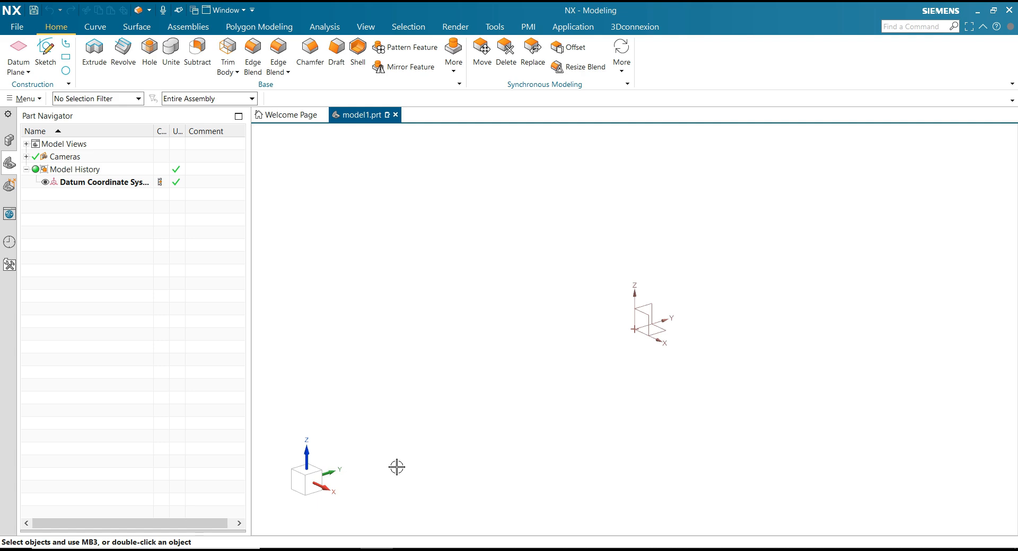
# Start a sketch on the XY plane and draw an upright rectangle centred on the origin, about 442 tall.
pyautogui.click(45, 53)
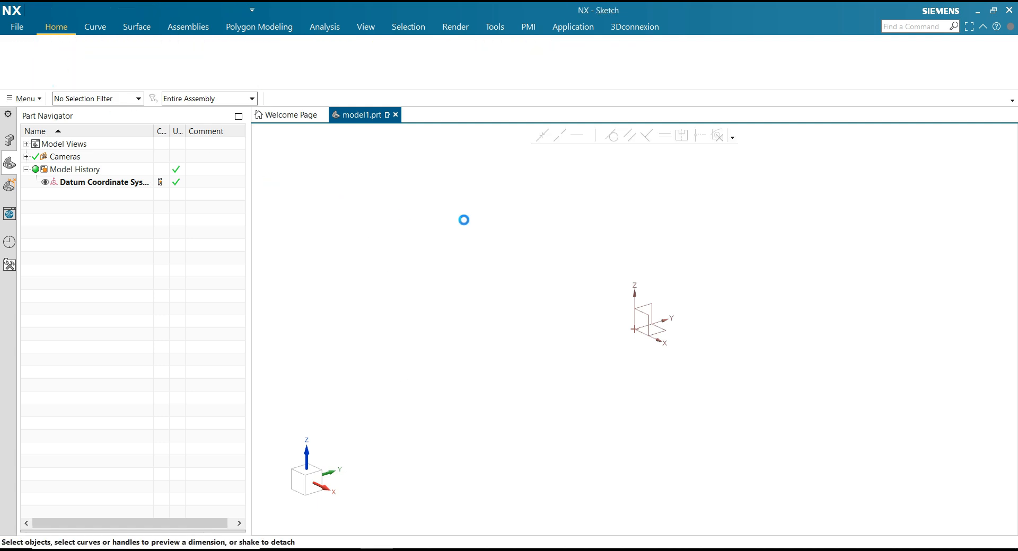
pyautogui.click(830, 148)
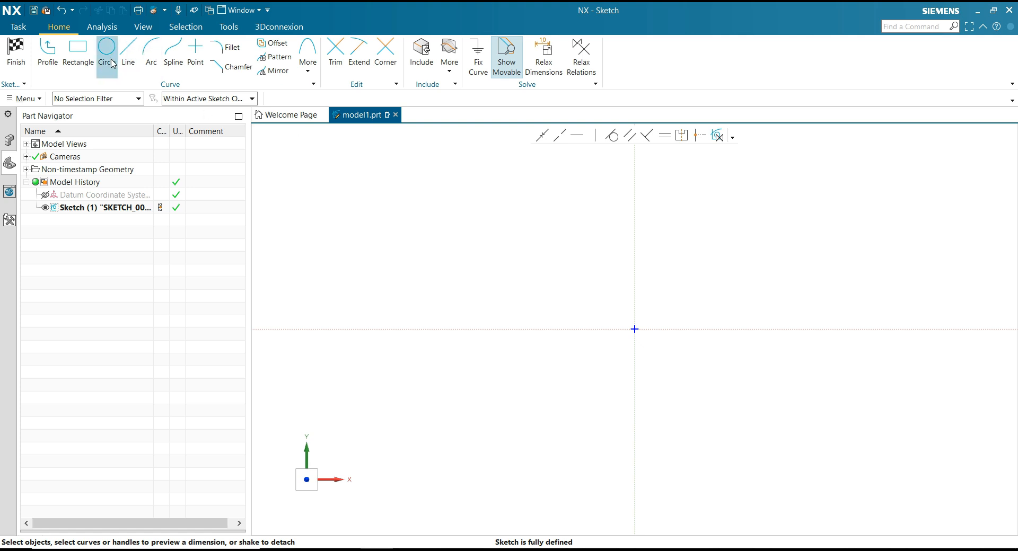
pyautogui.click(78, 49)
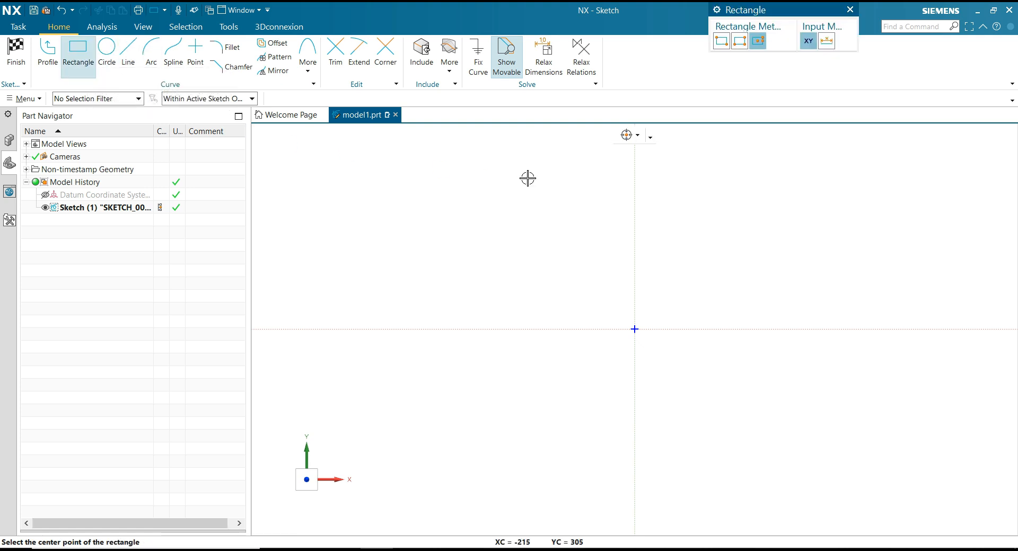
pyautogui.click(634, 329)
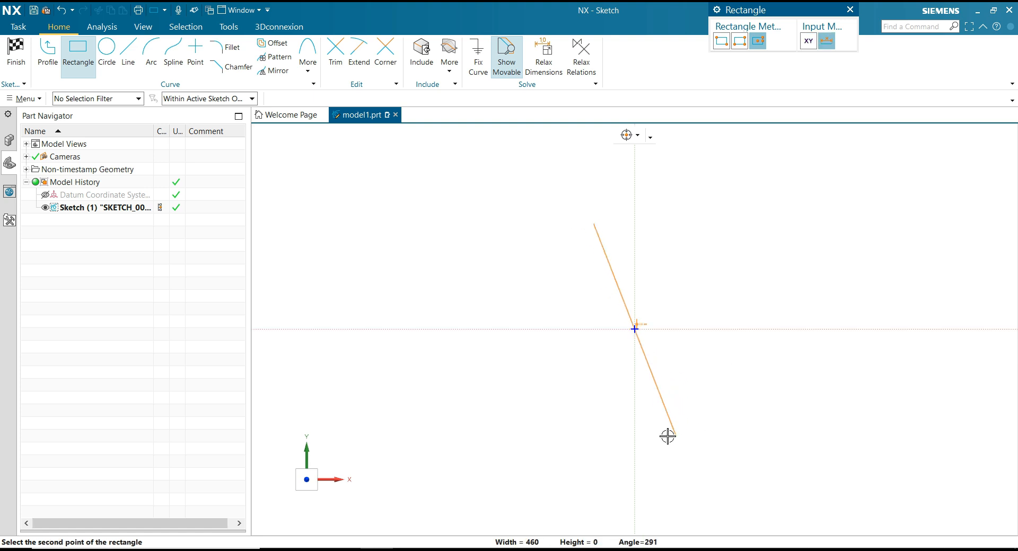
pyautogui.click(635, 438)
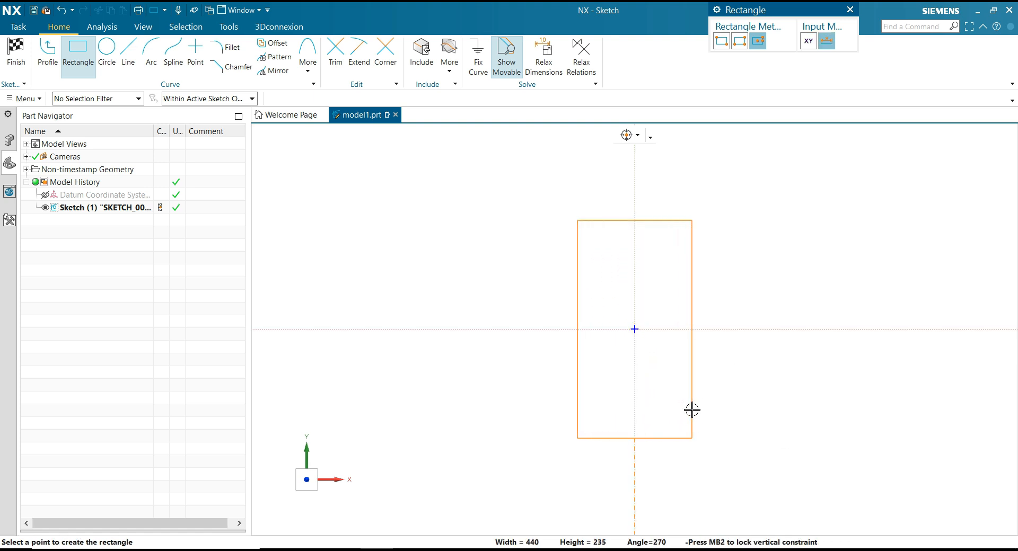
pyautogui.click(708, 409)
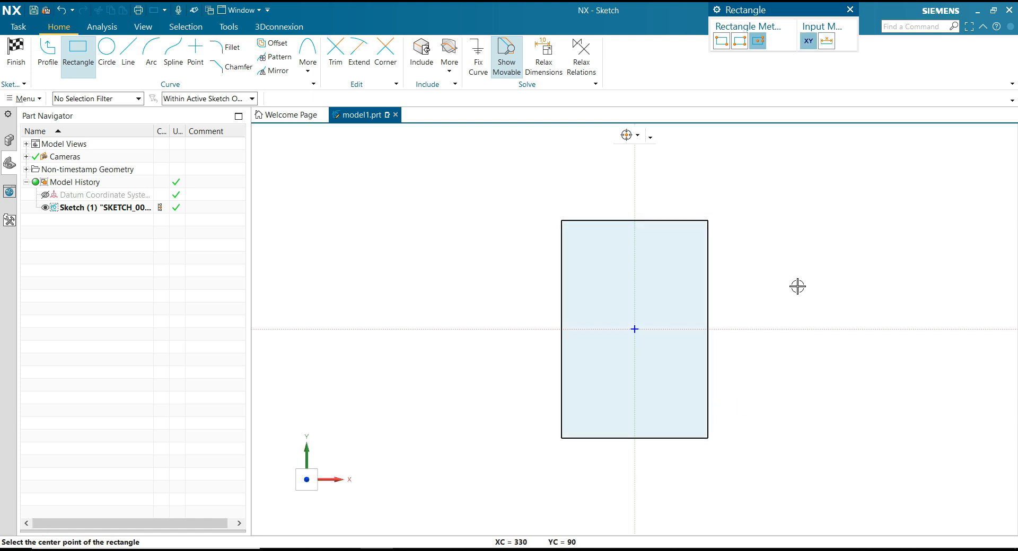
pyautogui.press('Escape')
# Dimension the rectangle's left vertical side to 96 and place the dimension clear of the profile.
pyautogui.scroll(-2, 533, 258)
pyautogui.scroll(2, 666, 304)
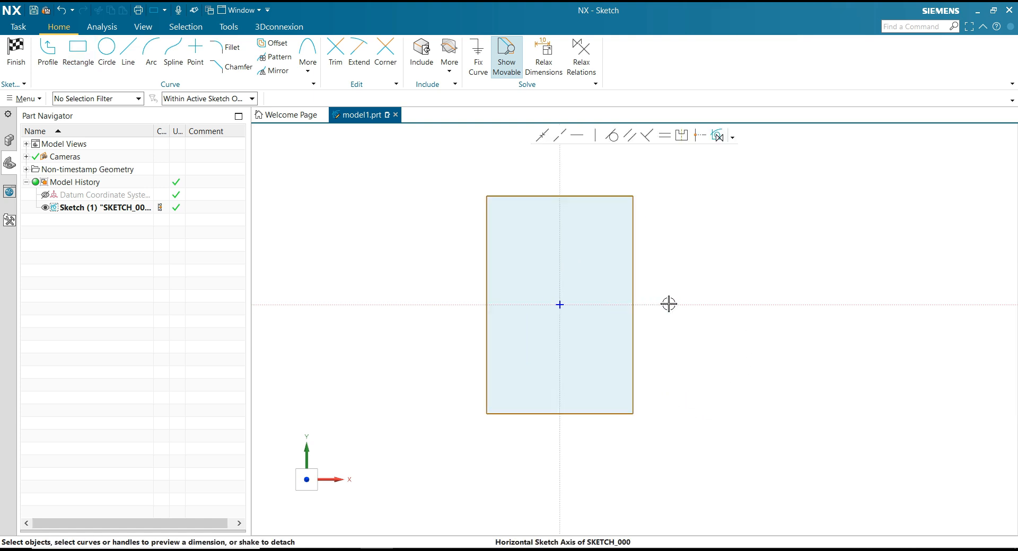
pyautogui.click(487, 235)
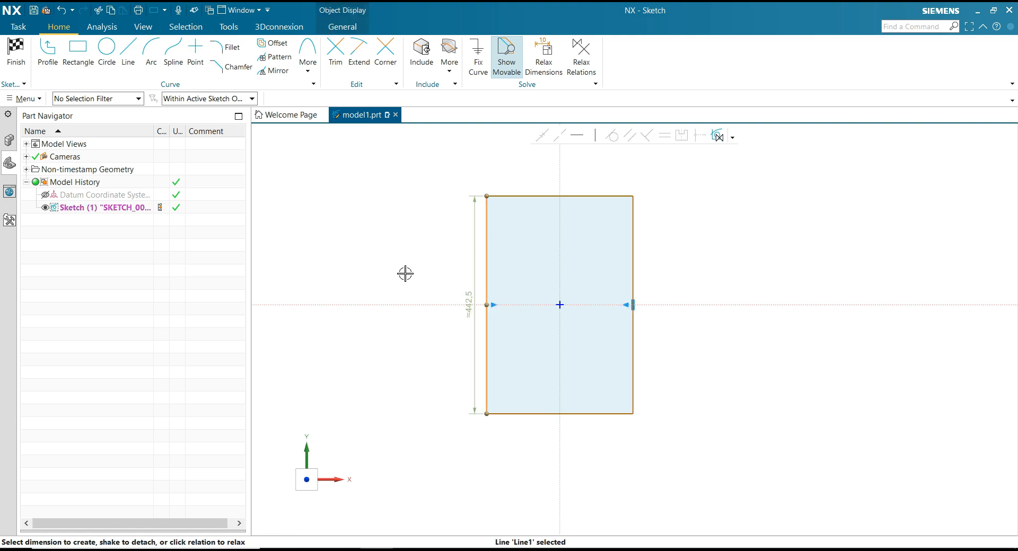
pyautogui.click(464, 299)
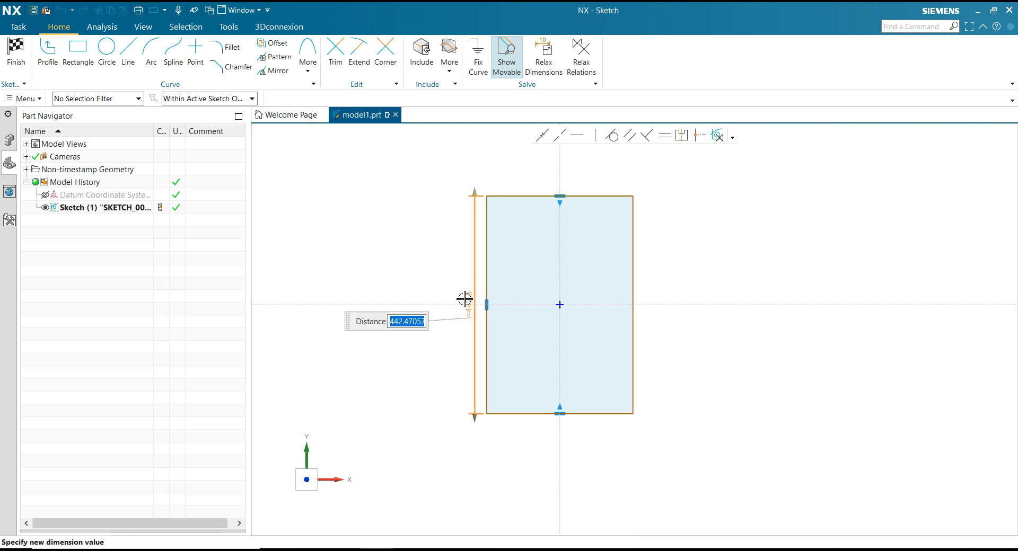
pyautogui.write('9')
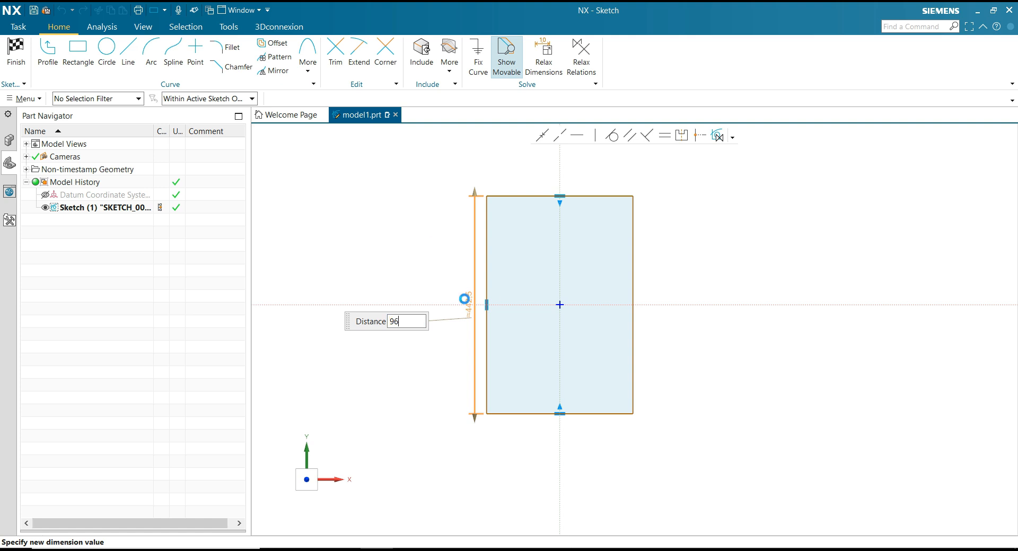
pyautogui.write('6')
pyautogui.press('Return')
pyautogui.click(420, 295)
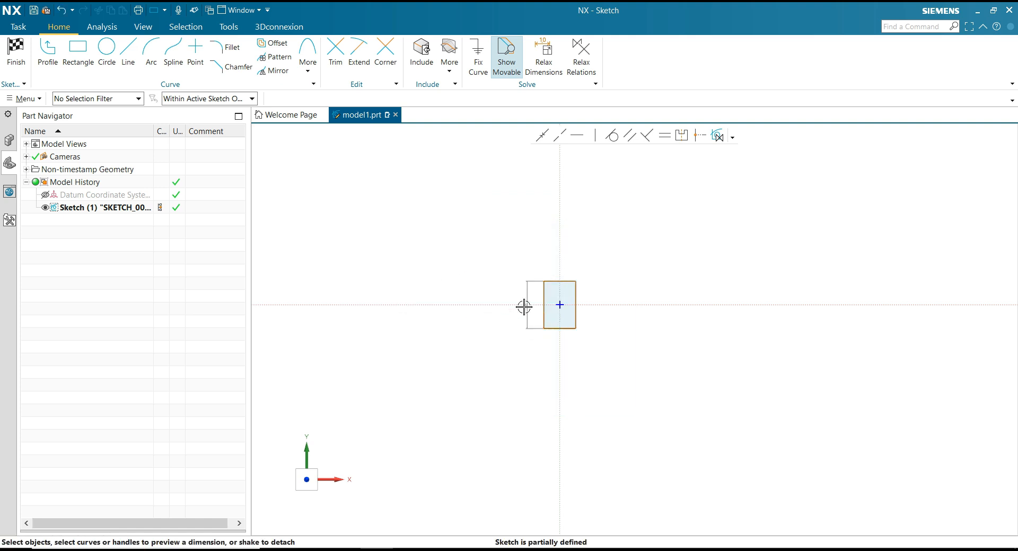
pyautogui.scroll(5, 568, 305)
pyautogui.scroll(2, 453, 303)
pyautogui.moveTo(439, 299)
pyautogui.mouseDown()
pyautogui.moveTo(425, 293)
pyautogui.moveTo(438, 293)
pyautogui.mouseUp()
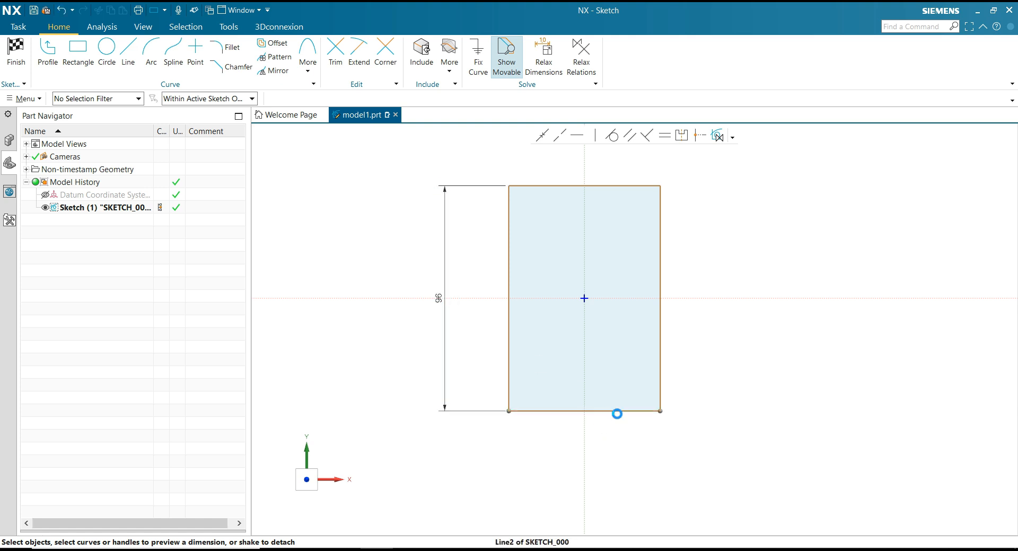
# Dimension the rectangle's bottom edge to a width of 64.
pyautogui.click(617, 414)
pyautogui.click(585, 432)
pyautogui.write('6')
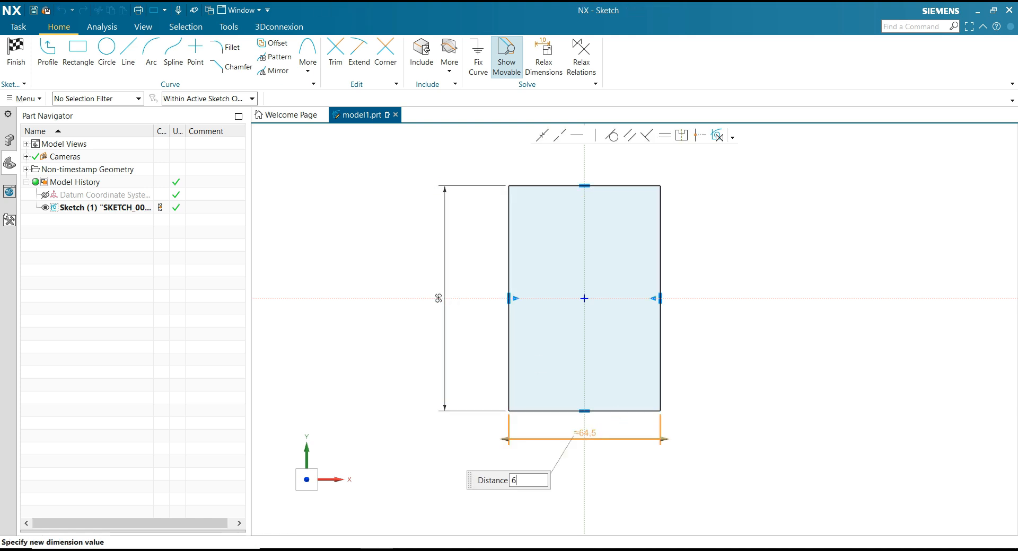
pyautogui.write('4')
pyautogui.press('Return')
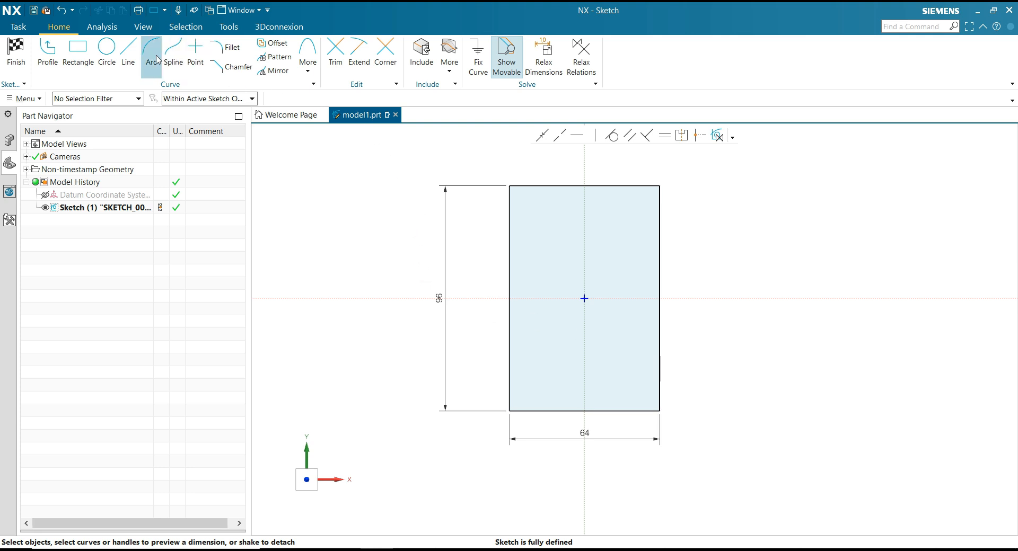
# Try to fillet the rectangle's two long vertical sides together with a single arc, and undo the fillet.
pyautogui.click(226, 48)
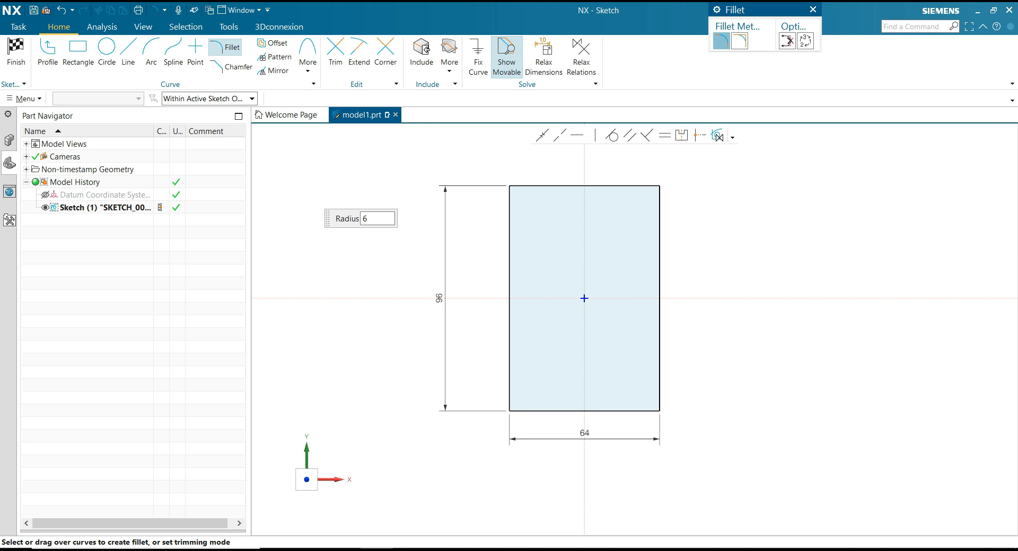
pyautogui.moveTo(499, 255); pyautogui.dragTo(717, 254)
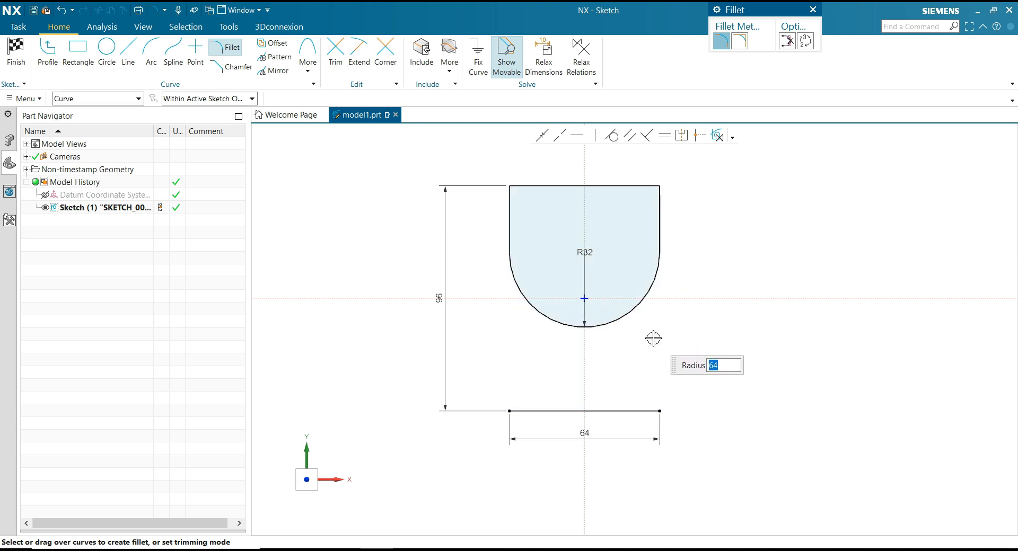
pyautogui.press('Escape')
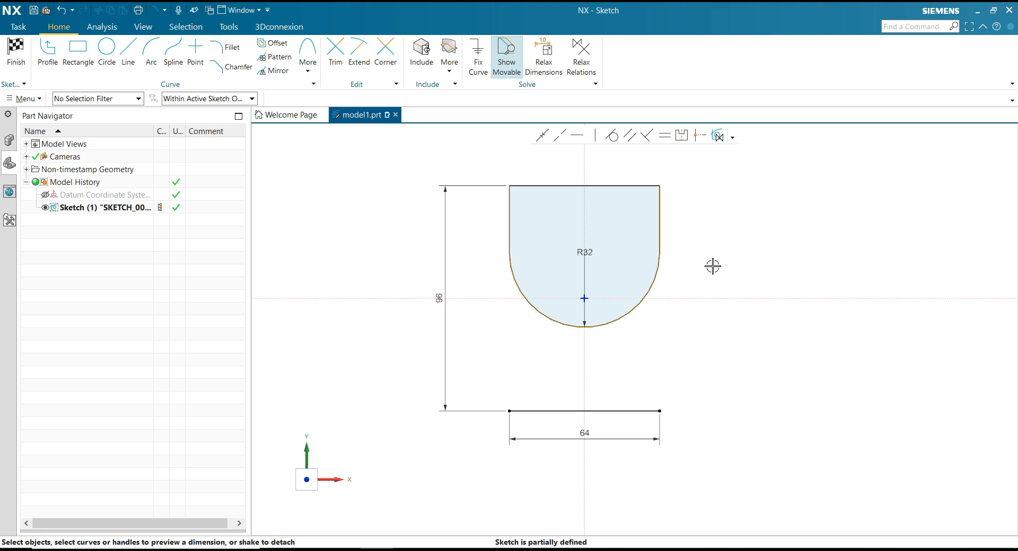
pyautogui.hotkey('ctrl', 'z')
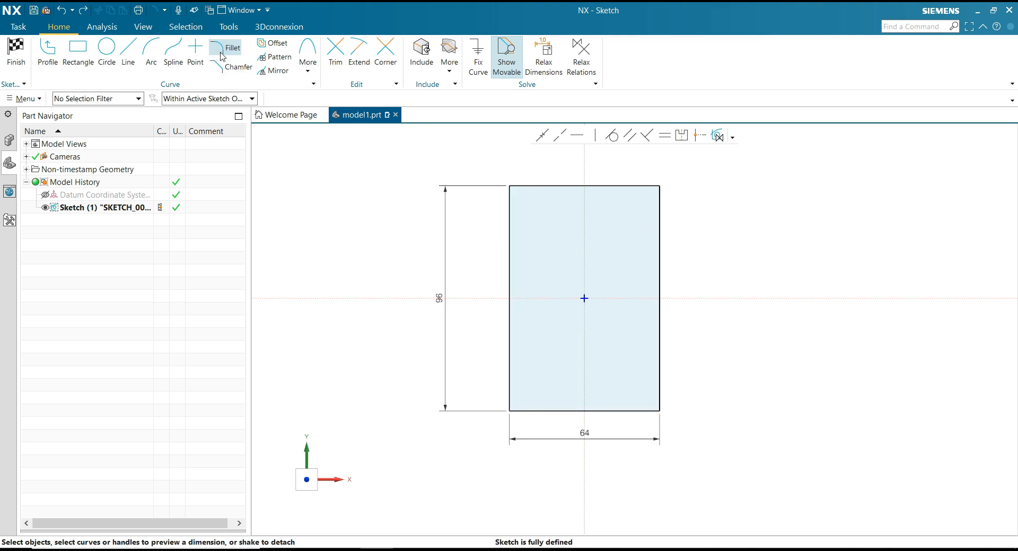
# Fillet the rectangle's corners with a radius of 32 to round both ends of the profile.
pyautogui.click(224, 49)
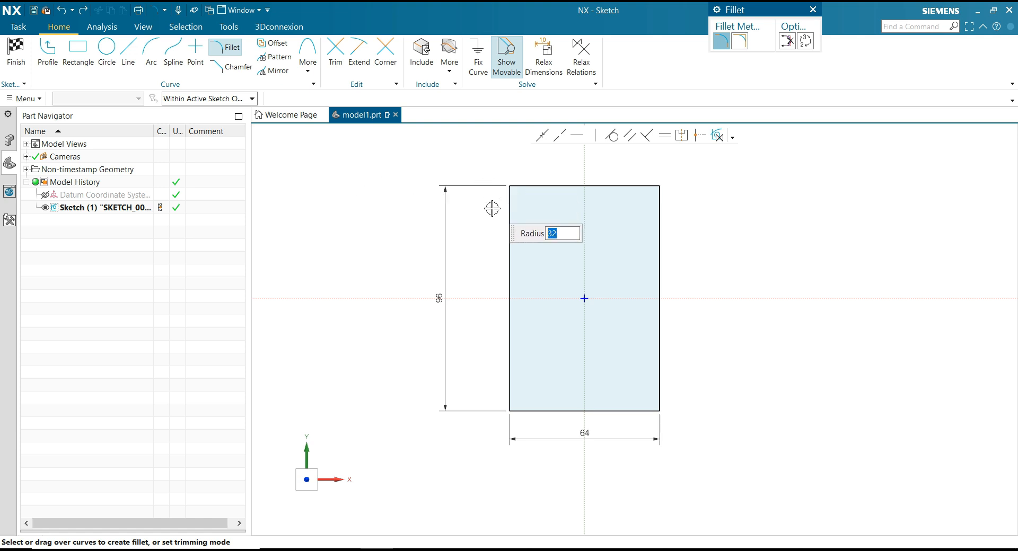
pyautogui.moveTo(502, 212); pyautogui.dragTo(548, 171)
pyautogui.moveTo(626, 171)
pyautogui.mouseDown()
pyautogui.moveTo(666, 199)
pyautogui.moveTo(684, 233)
pyautogui.mouseUp()
pyautogui.moveTo(676, 365)
pyautogui.mouseDown()
pyautogui.moveTo(636, 412)
pyautogui.moveTo(571, 422)
pyautogui.moveTo(495, 370)
pyautogui.moveTo(618, 336)
pyautogui.moveTo(735, 265)
pyautogui.mouseUp()
pyautogui.press('Escape')
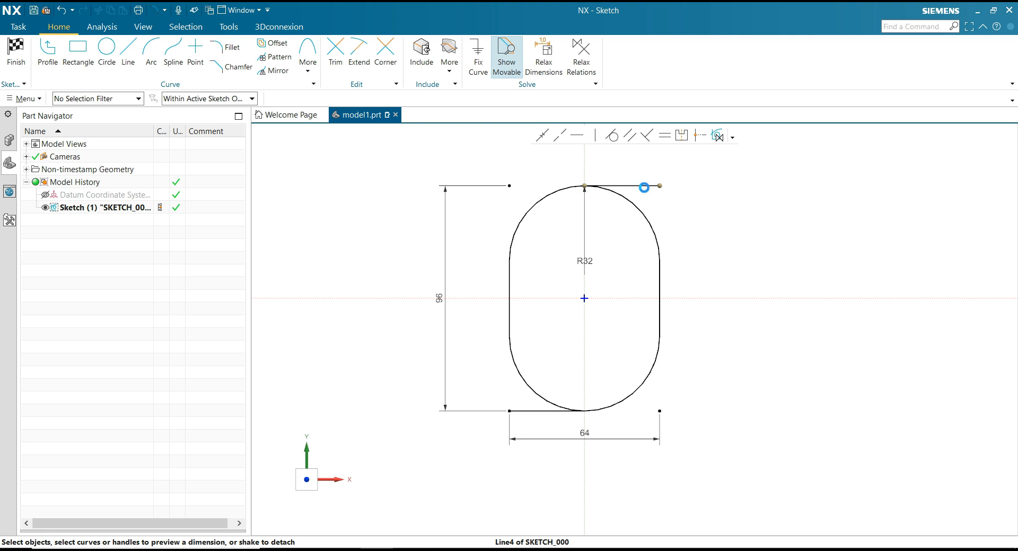
# Convert the leftover horizontal line stubs above and below the rounded profile to reference, and reposition the R32 dimension at the upper right arc.
pyautogui.click(644, 185)
pyautogui.press('Escape')
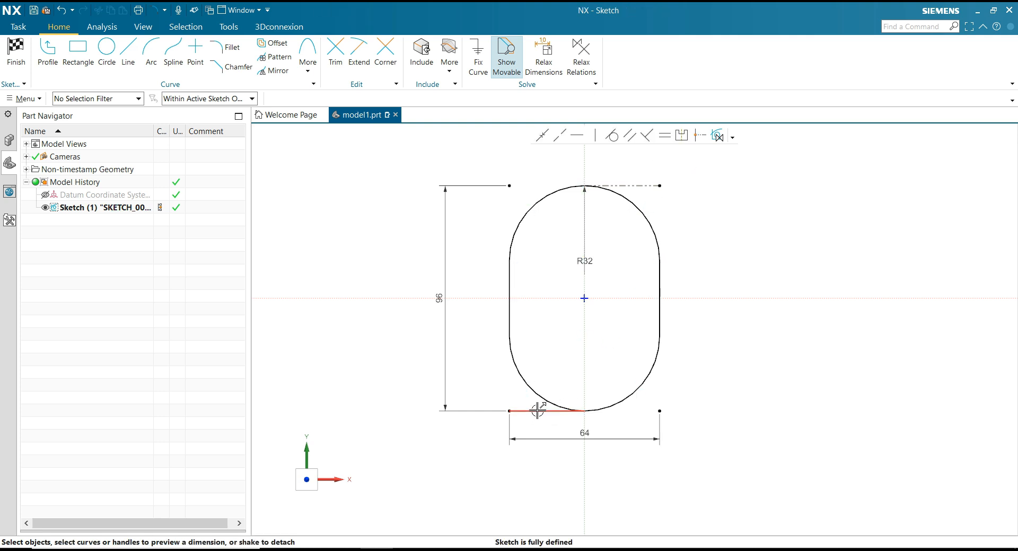
pyautogui.click(539, 411)
pyautogui.click(556, 393)
pyautogui.click(742, 242)
pyautogui.moveTo(586, 261)
pyautogui.mouseDown()
pyautogui.moveTo(628, 229)
pyautogui.moveTo(556, 255)
pyautogui.moveTo(548, 214)
pyautogui.moveTo(618, 202)
pyautogui.moveTo(630, 219)
pyautogui.moveTo(611, 215)
pyautogui.mouseUp()
# Place two sketch points in the left half of the profile, one above and one below the horizontal axis, about 43 apart vertically.
pyautogui.scroll(3, 703, 239)
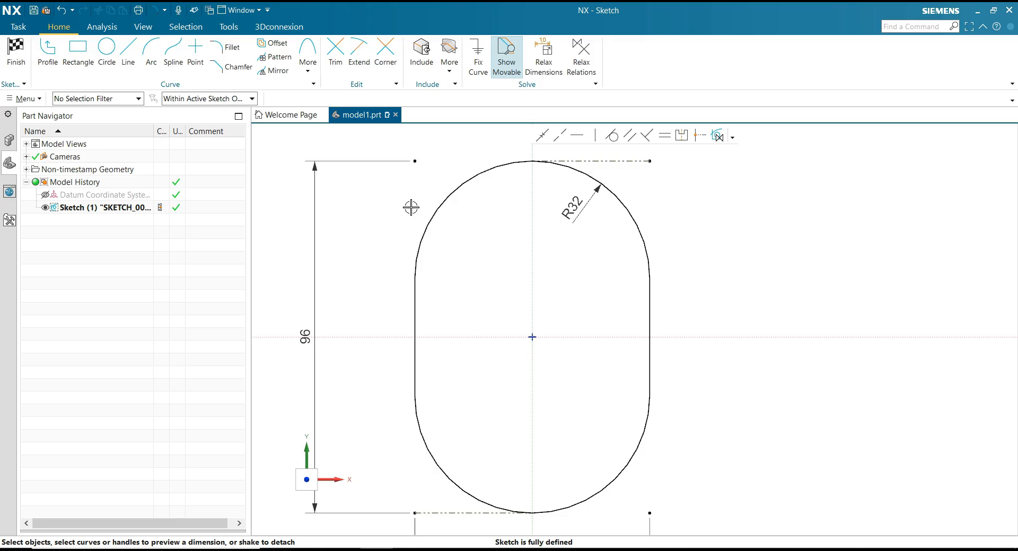
pyautogui.click(201, 52)
pyautogui.click(477, 241)
pyautogui.click(473, 397)
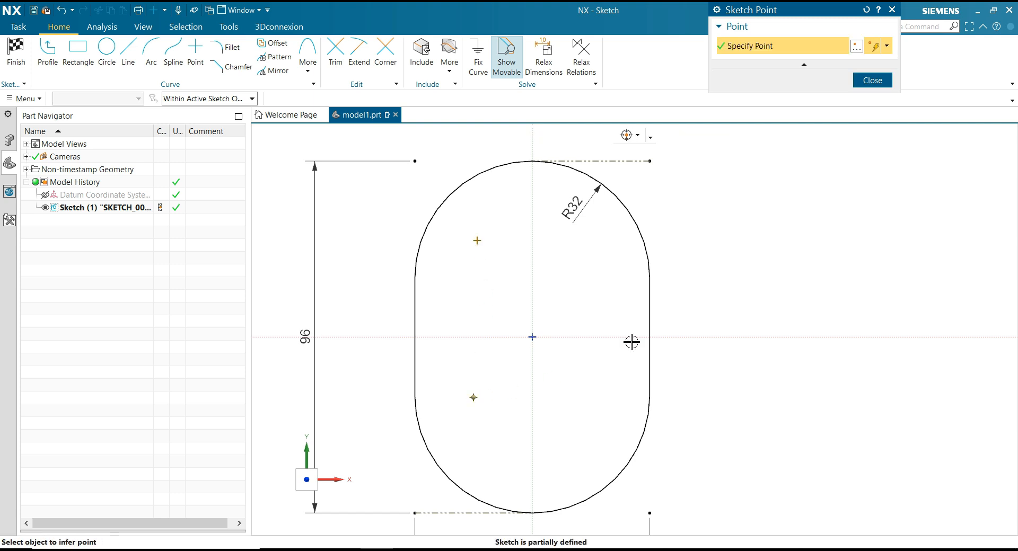
pyautogui.press('Escape')
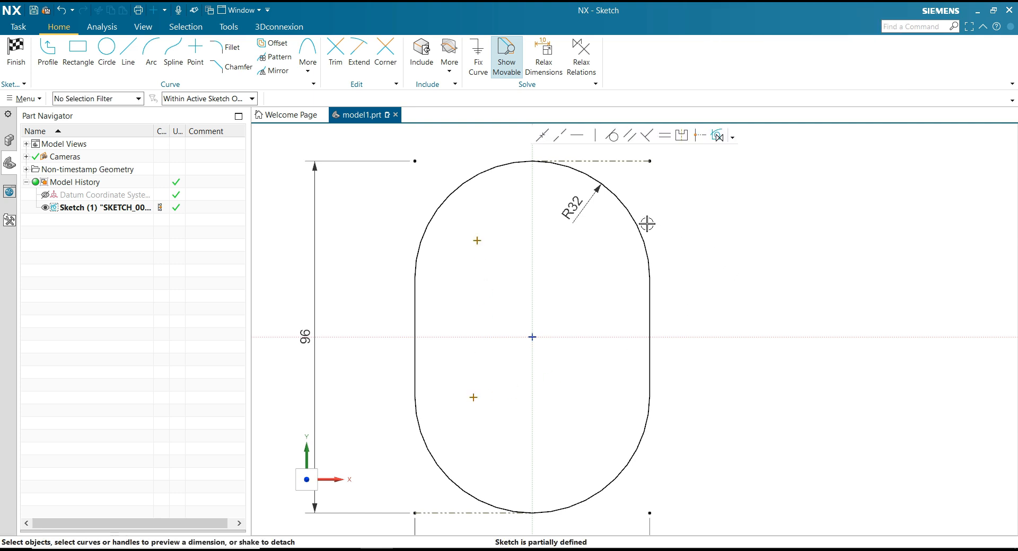
# Align the upper point vertically with the lower point using a Make Vertical relation.
pyautogui.click(595, 135)
pyautogui.click(477, 240)
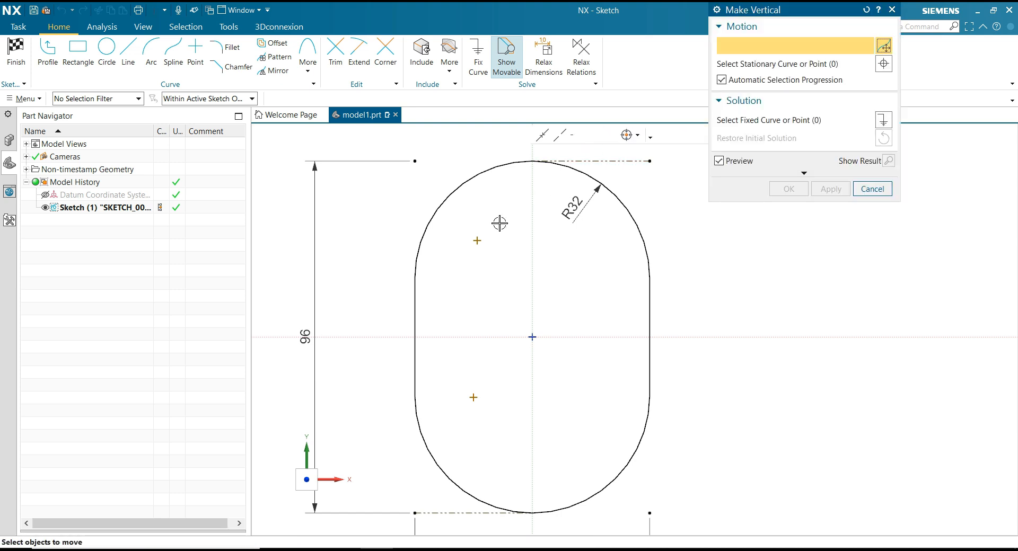
pyautogui.click(473, 397)
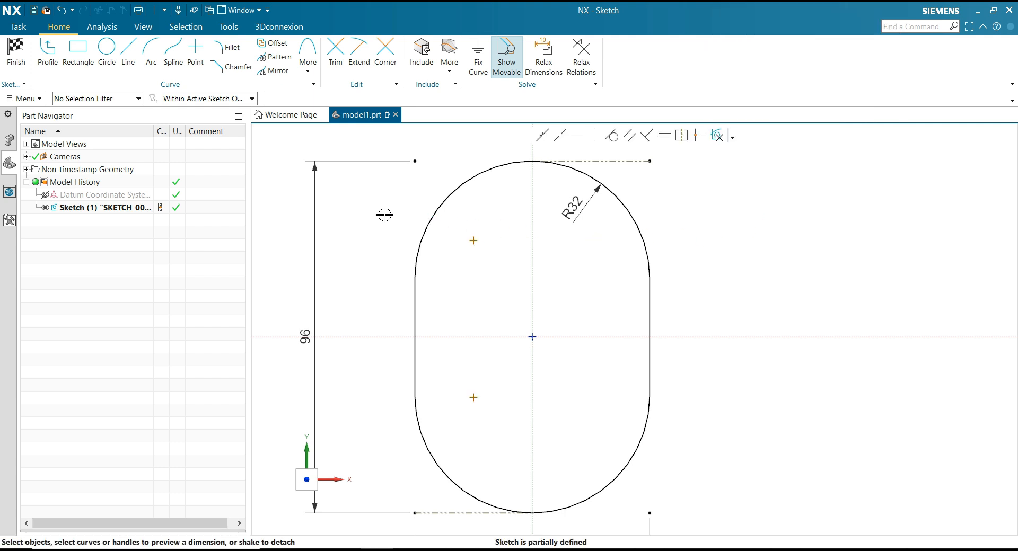
# Dimension the vertical distance between the two sketch points to 32.
pyautogui.click(475, 241)
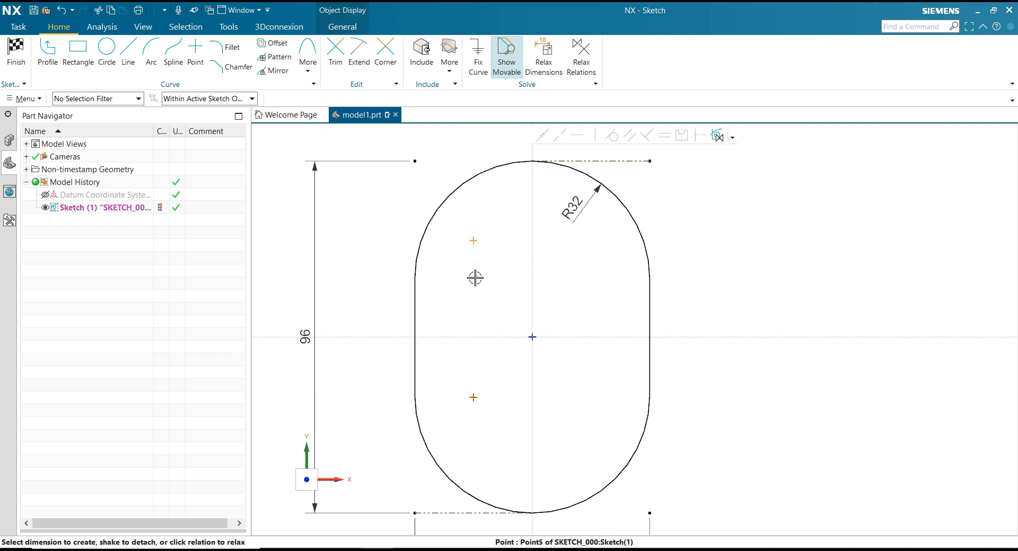
pyautogui.click(474, 397)
pyautogui.click(378, 314)
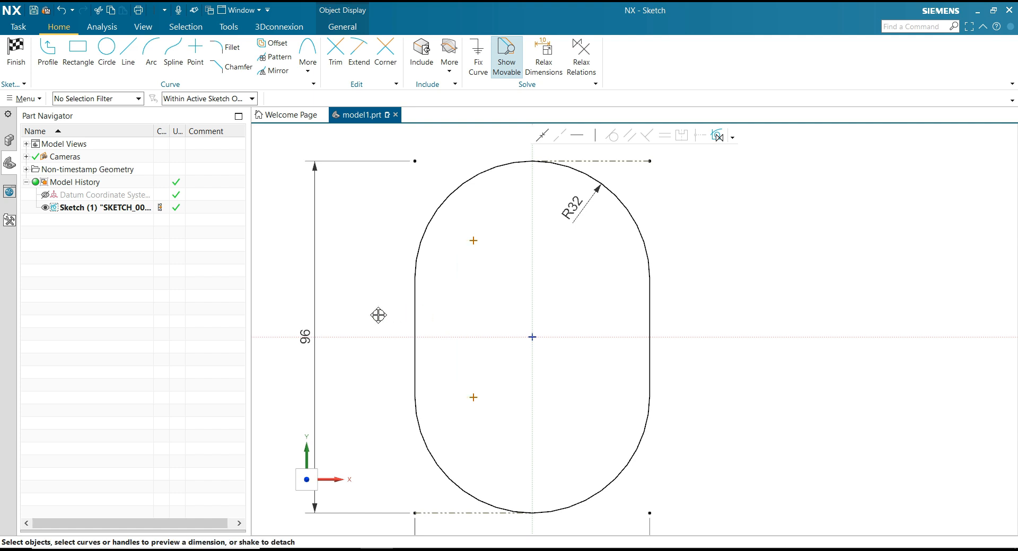
pyautogui.click(349, 313)
pyautogui.write('32')
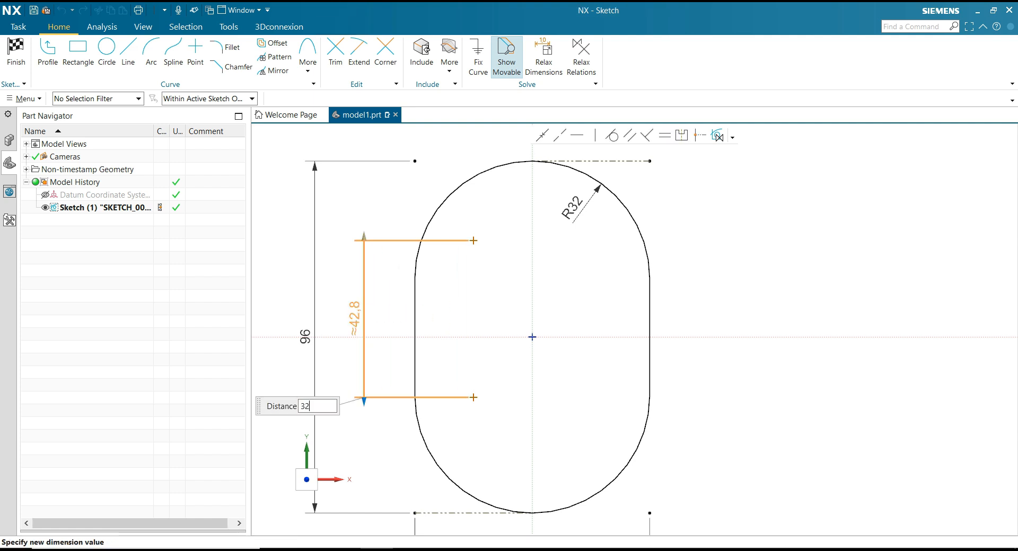
pyautogui.press('Return')
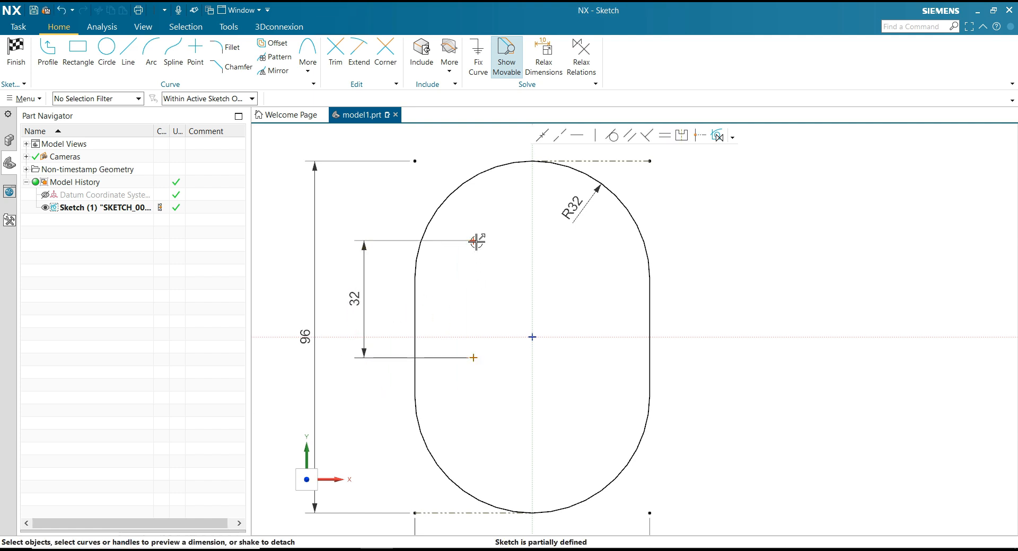
# Dimension the upper sketch point to 16 above the horizontal sketch axis.
pyautogui.click(474, 240)
pyautogui.click(472, 336)
pyautogui.moveTo(478, 288); pyautogui.dragTo(386, 290)
pyautogui.click(386, 290)
pyautogui.write('16')
pyautogui.press('Return')
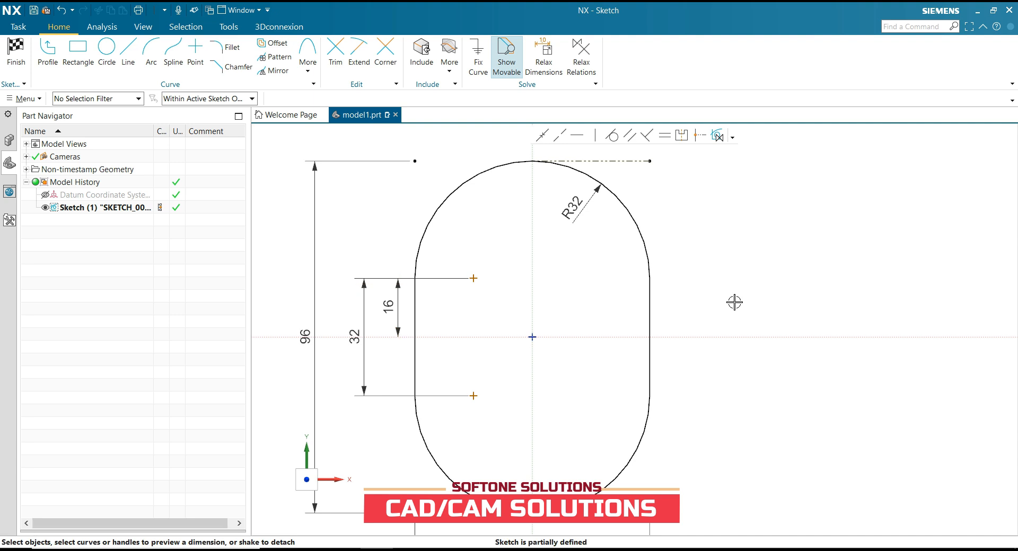
# Mirror the two left sketch points about the vertical sketch axis.
pyautogui.scroll(-2, 491, 269)
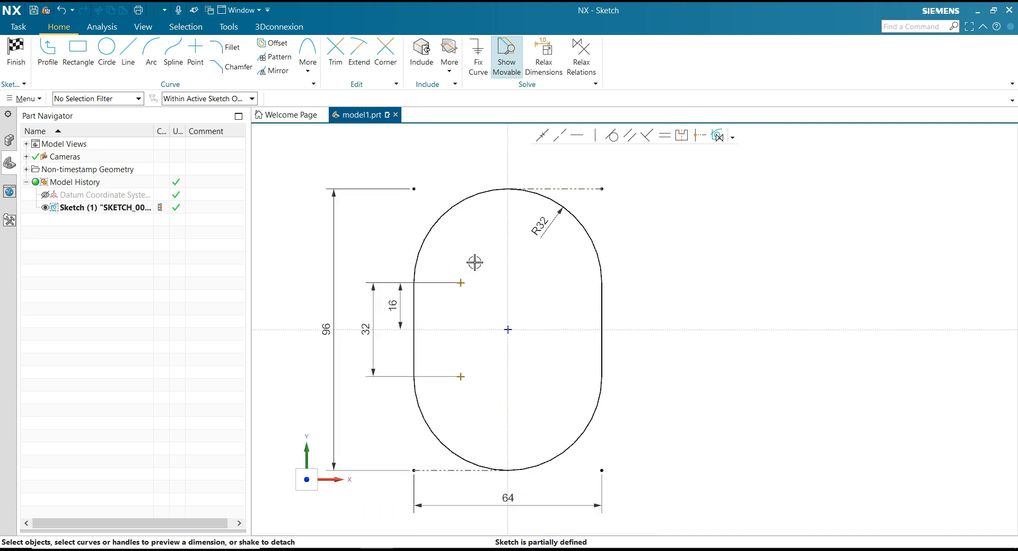
pyautogui.click(274, 71)
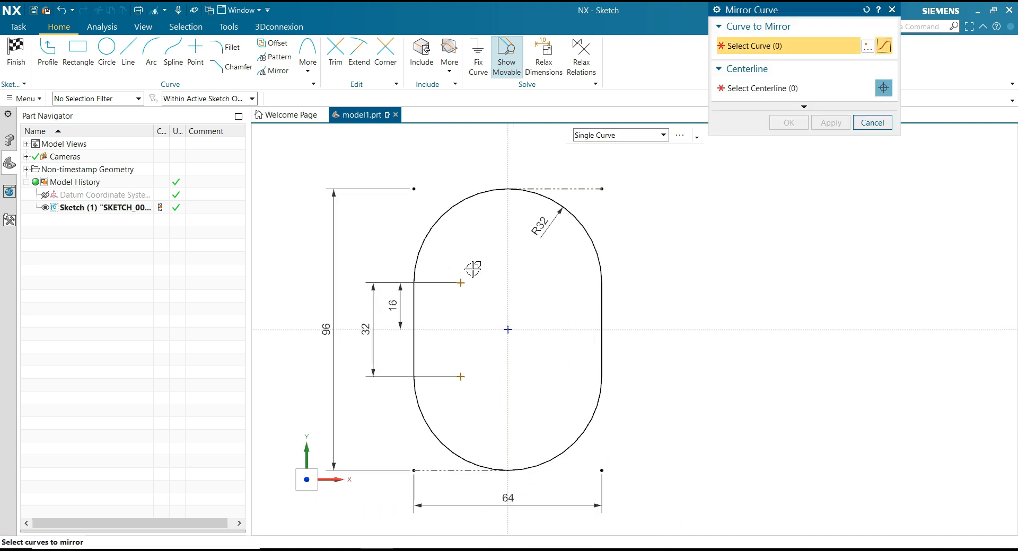
pyautogui.click(461, 283)
pyautogui.click(461, 377)
pyautogui.middleClick(796, 120)
pyautogui.click(508, 282)
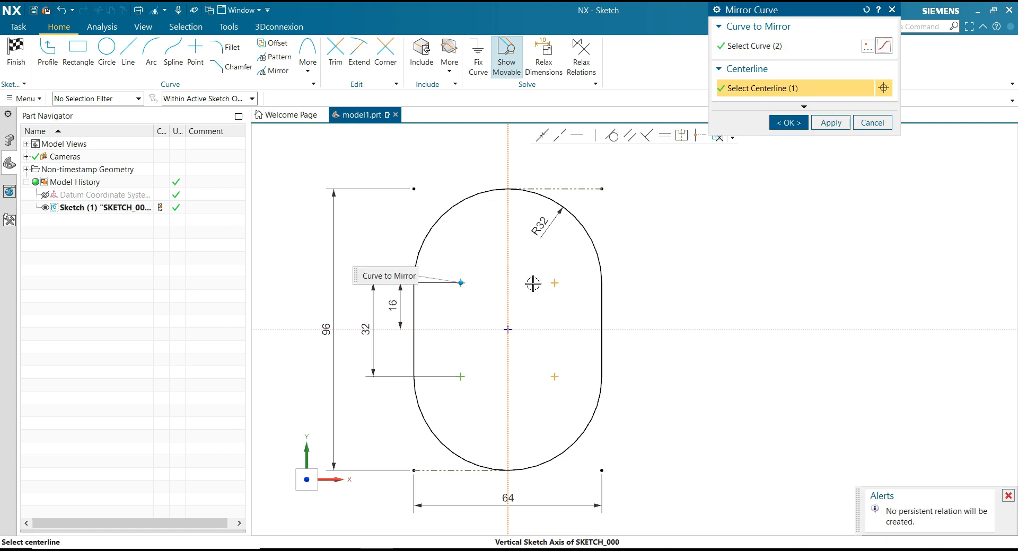
pyautogui.click(790, 123)
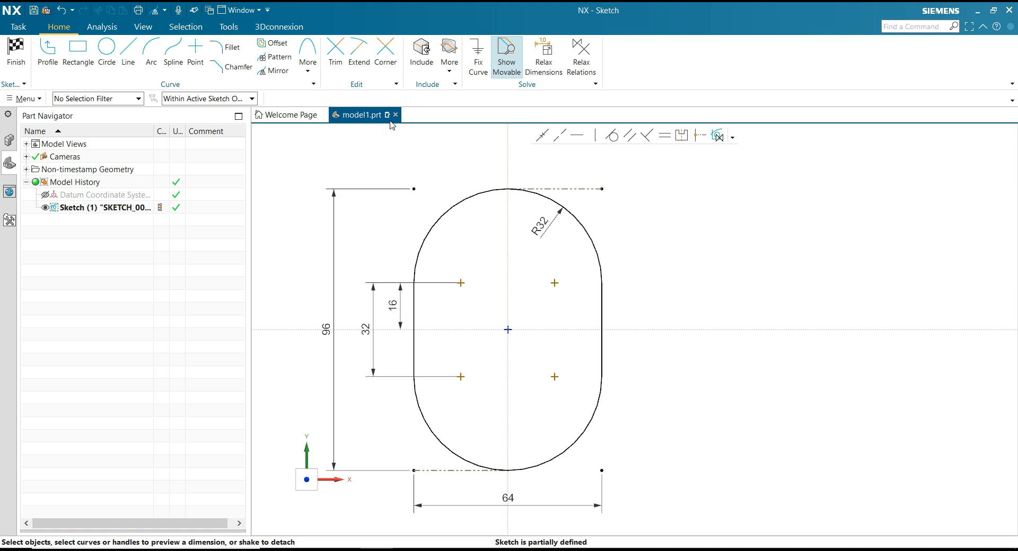
# Dimension the horizontal distance between the two upper sketch points to 48, placing the dimension above the profile.
pyautogui.click(461, 283)
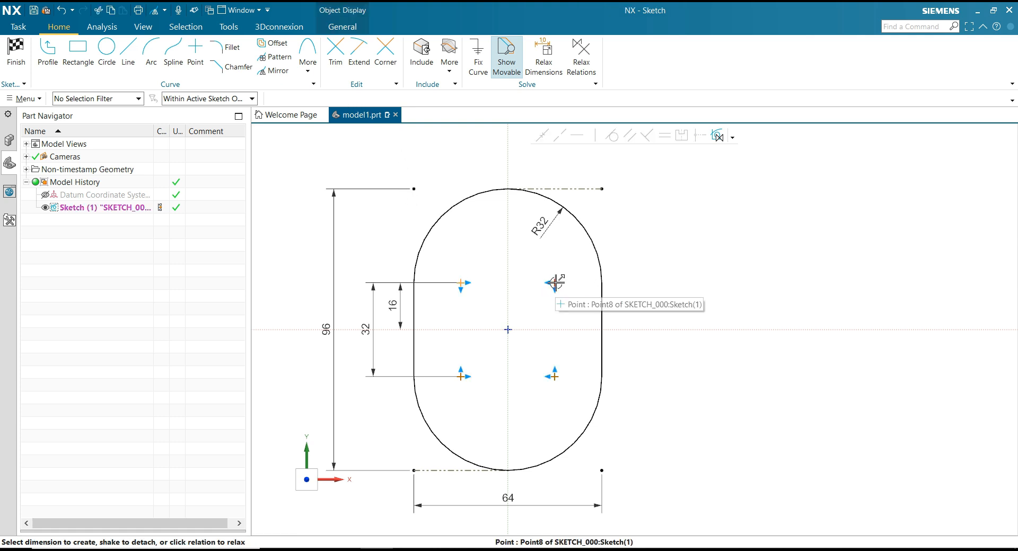
pyautogui.click(555, 283)
pyautogui.moveTo(509, 265)
pyautogui.mouseDown()
pyautogui.moveTo(509, 155)
pyautogui.moveTo(522, 159)
pyautogui.mouseUp()
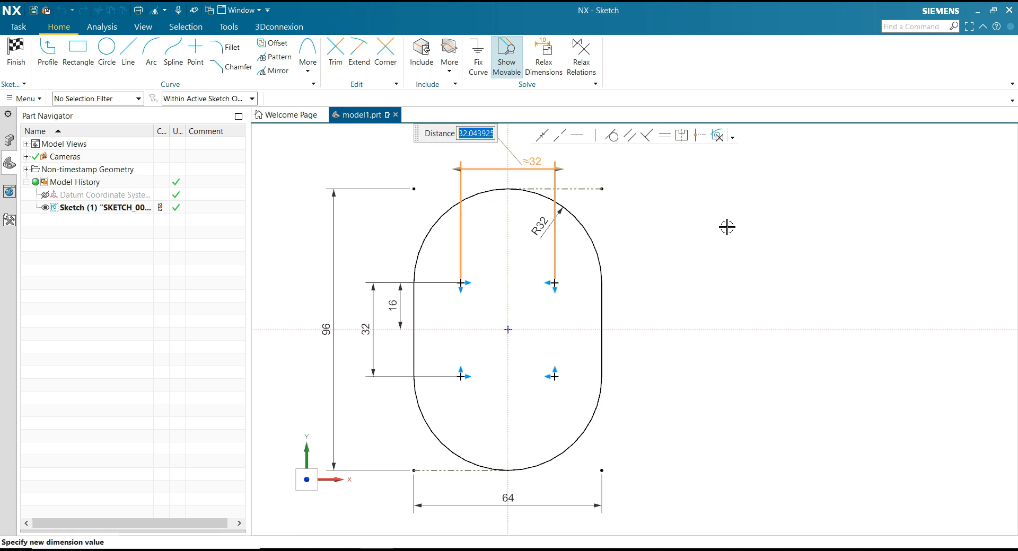
pyautogui.write('48')
pyautogui.press('Return')
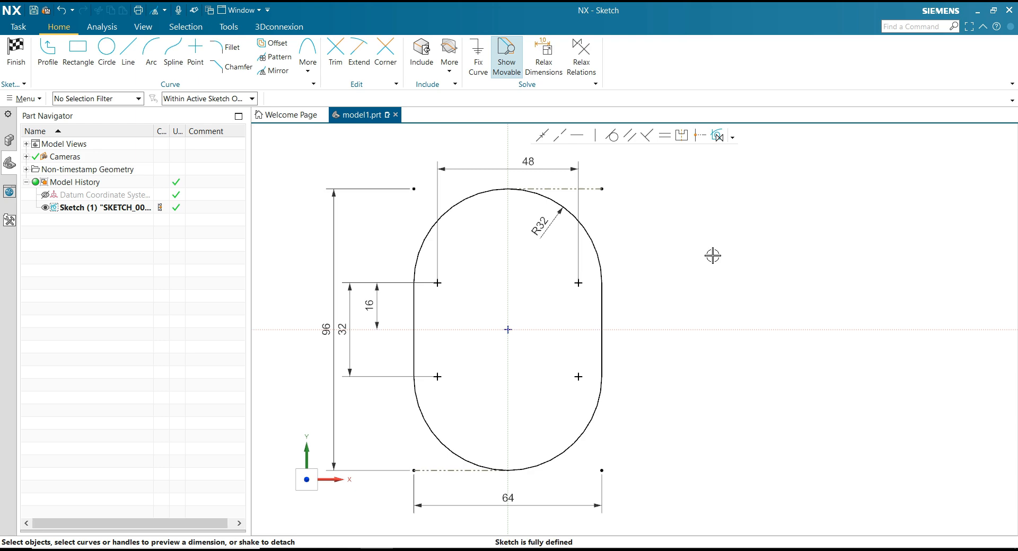
pyautogui.scroll(-1, 658, 250)
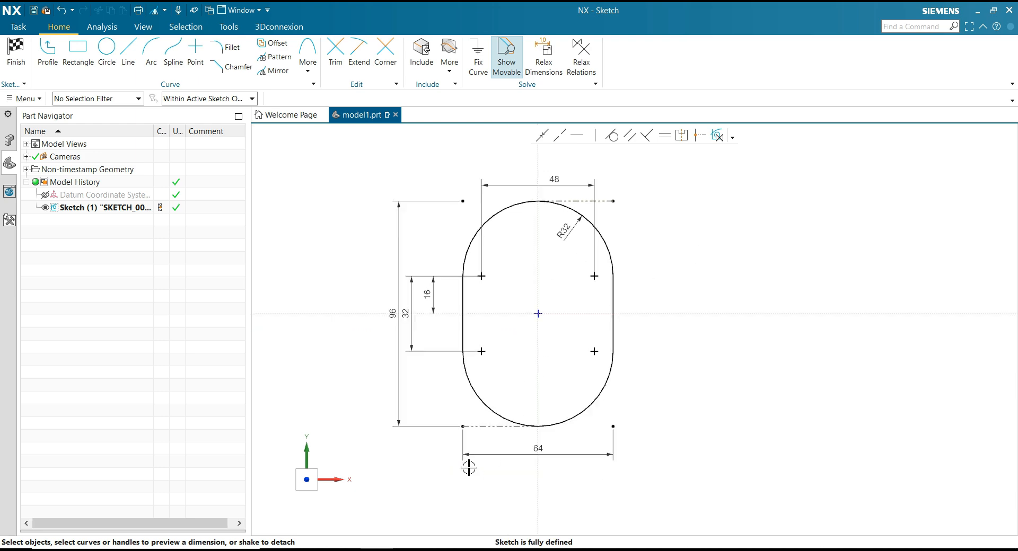
# Sketch a three-point arc with a radius of about 6.7 inside the profile's upper end, bulging upward across the vertical axis.
pyautogui.hotkey('alt', 'Tab')
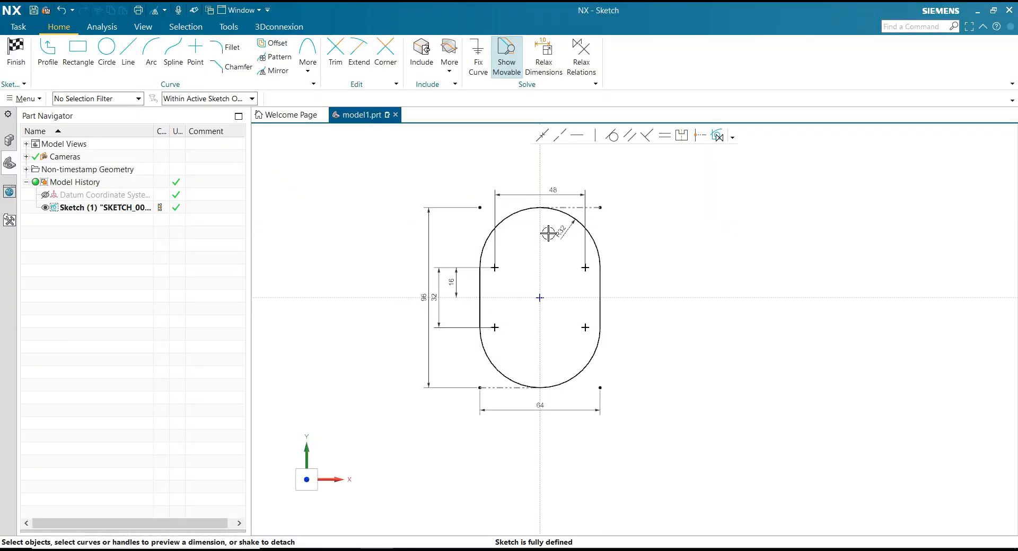
pyautogui.scroll(3, 549, 231)
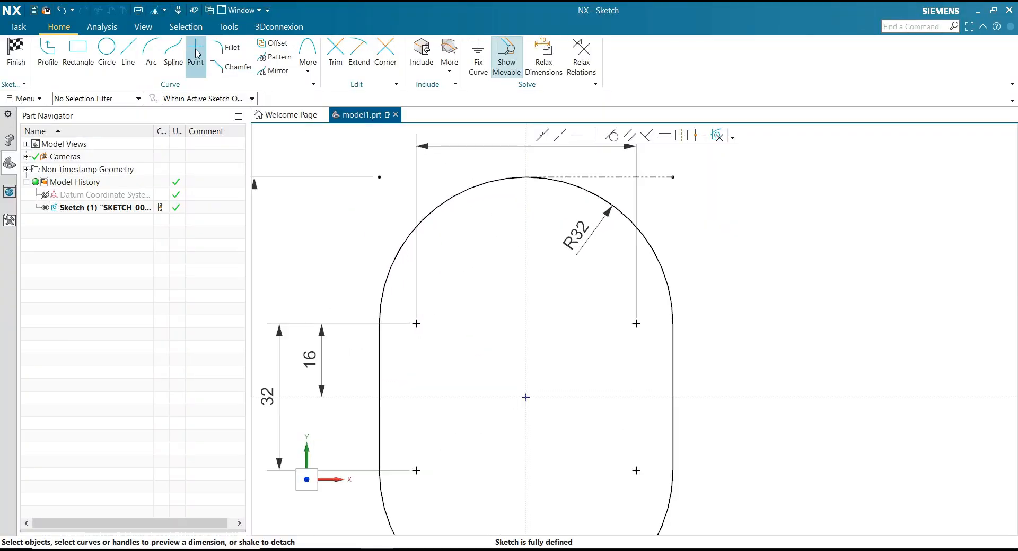
pyautogui.click(151, 52)
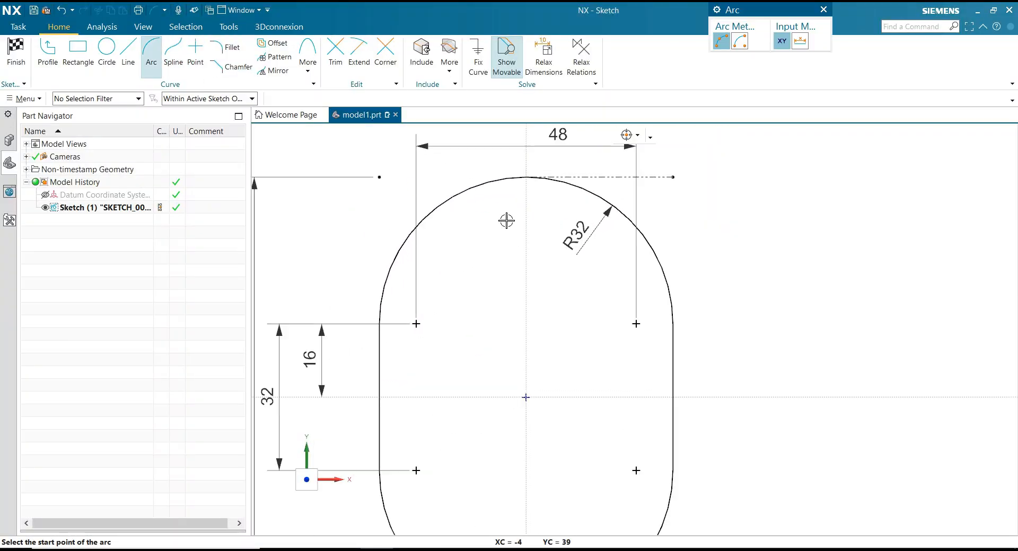
pyautogui.click(499, 219)
pyautogui.click(549, 218)
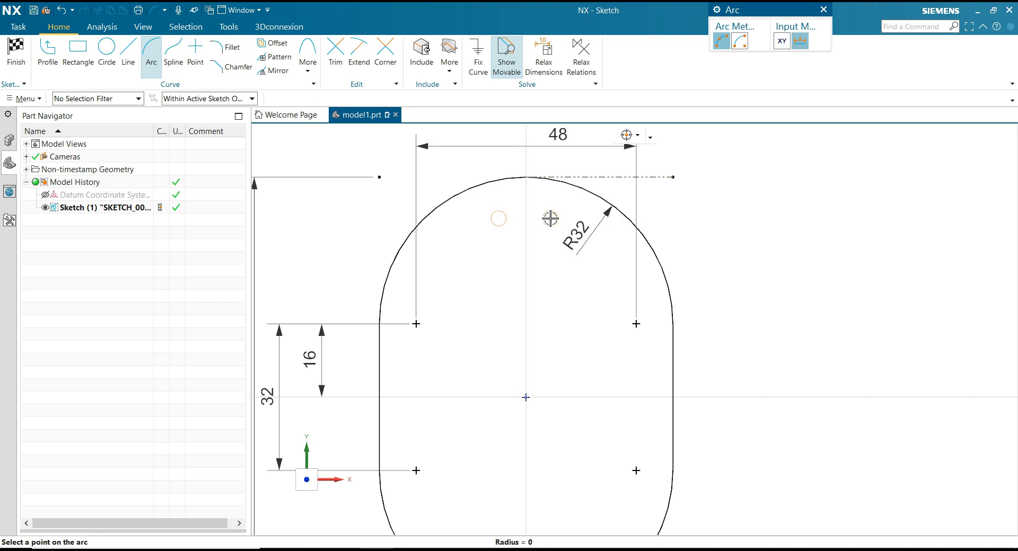
pyautogui.scroll(2, 542, 208)
pyautogui.click(541, 209)
pyautogui.scroll(-3, 579, 200)
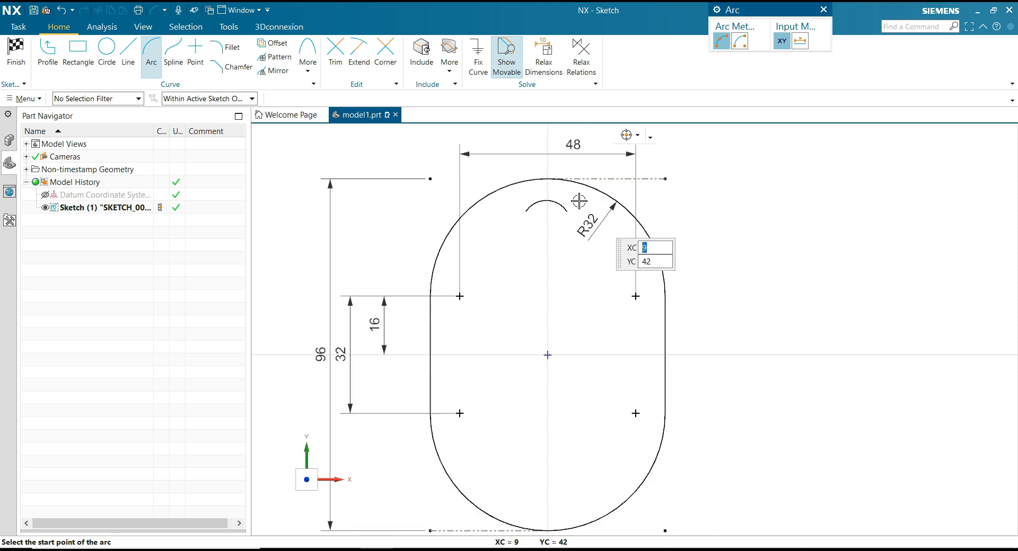
# Draw a line from the arc's right end down to about XC 13.5, YC 29.5, and move the R32 dimension to the profile's left side.
pyautogui.click(131, 57)
pyautogui.scroll(2, 583, 212)
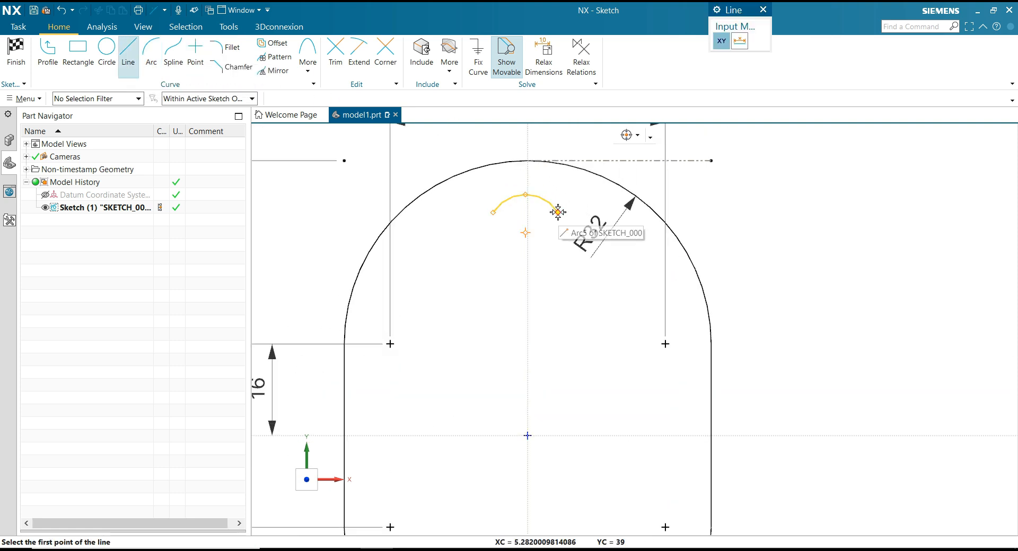
pyautogui.click(557, 212)
pyautogui.click(604, 268)
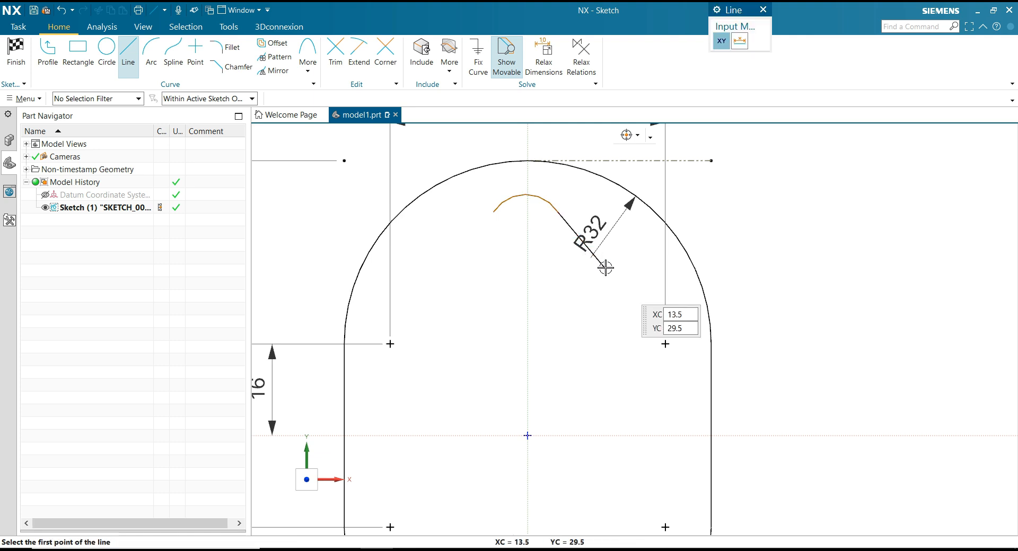
pyautogui.press('Escape')
pyautogui.moveTo(610, 229); pyautogui.dragTo(320, 234)
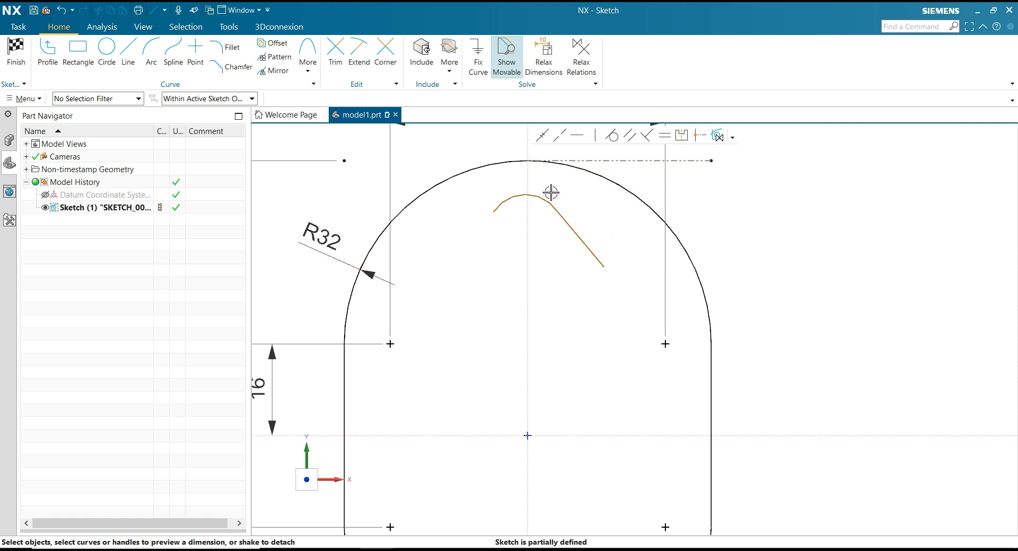
pyautogui.click(582, 139)
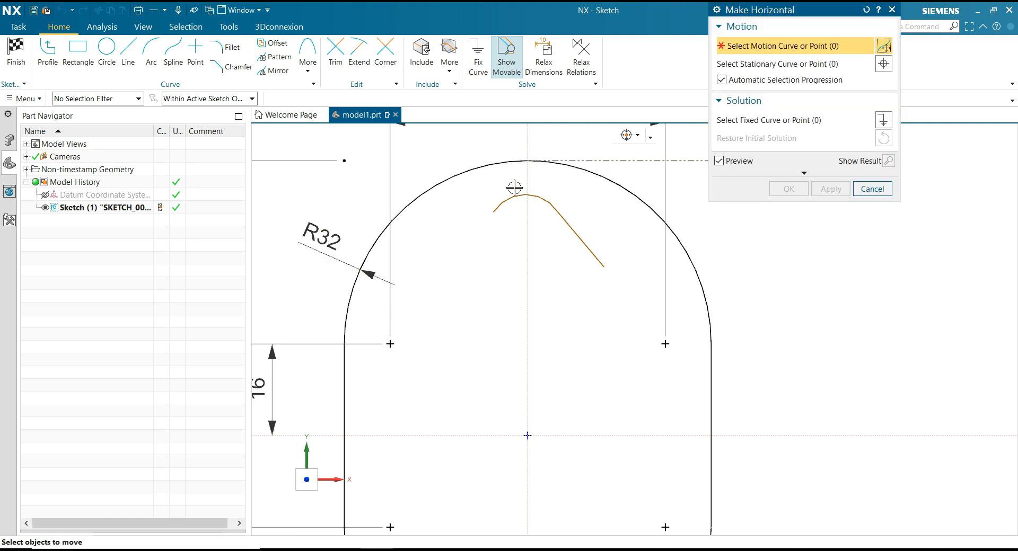
pyautogui.click(496, 209)
pyautogui.click(557, 211)
pyautogui.click(872, 188)
# Align the small arc's center vertically with the sketch origin using a Make Vertical relation.
pyautogui.click(594, 136)
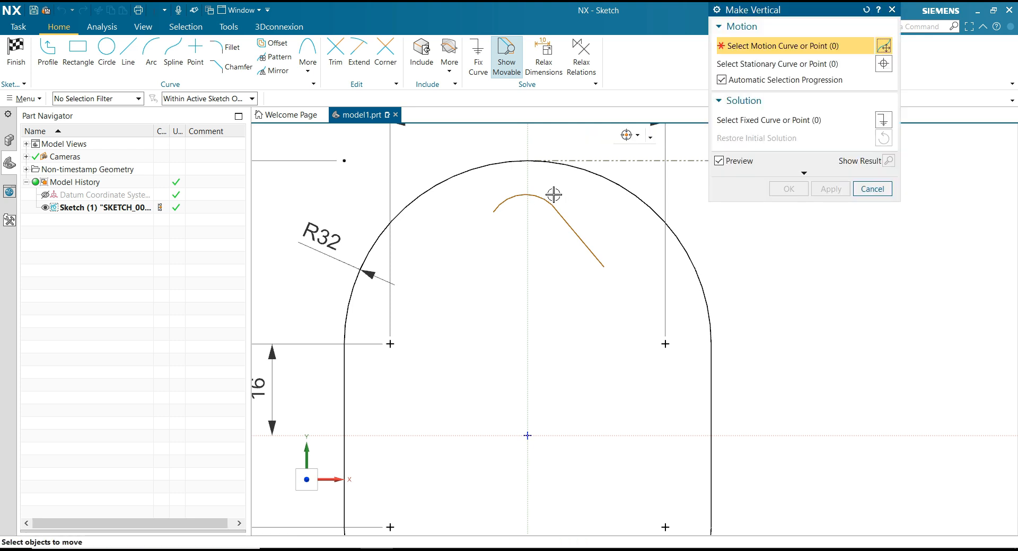
pyautogui.click(525, 233)
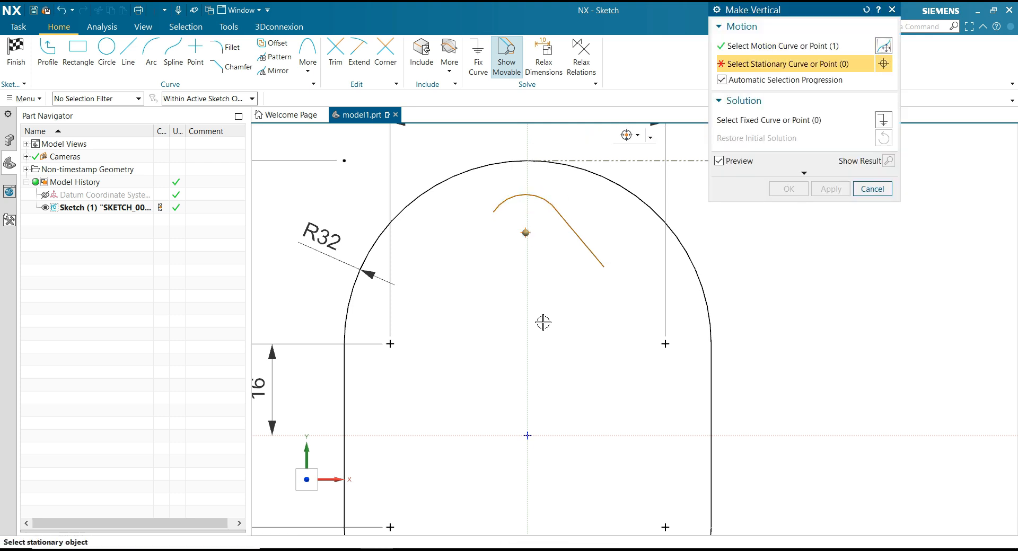
pyautogui.click(527, 435)
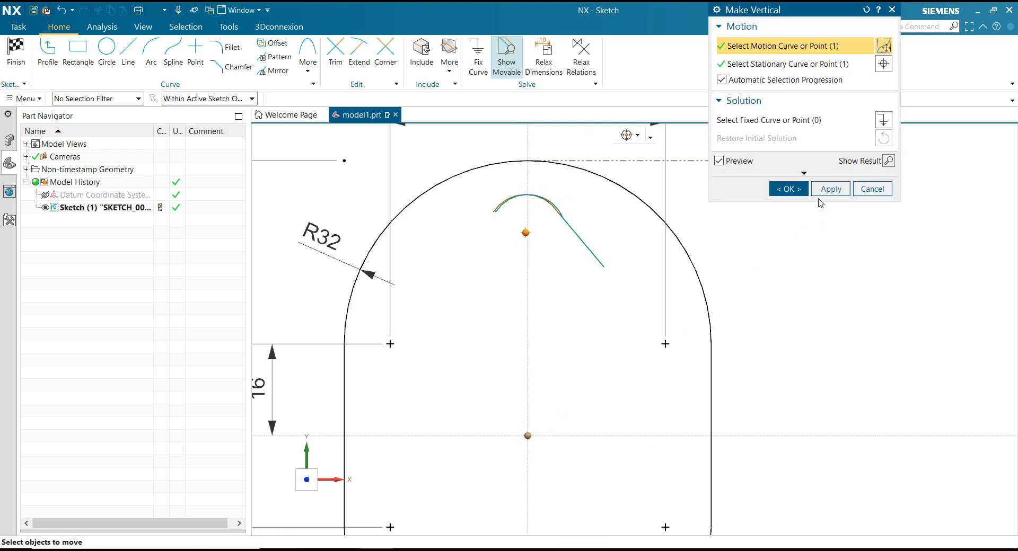
pyautogui.click(788, 189)
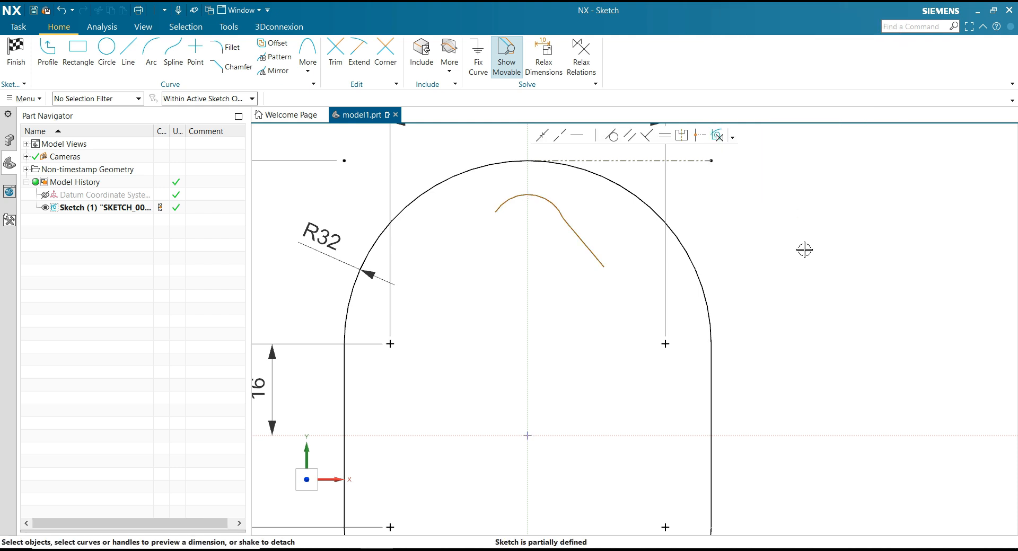
# Make the sloped line tangent to the small upper arc.
pyautogui.click(613, 136)
pyautogui.click(576, 230)
pyautogui.click(561, 210)
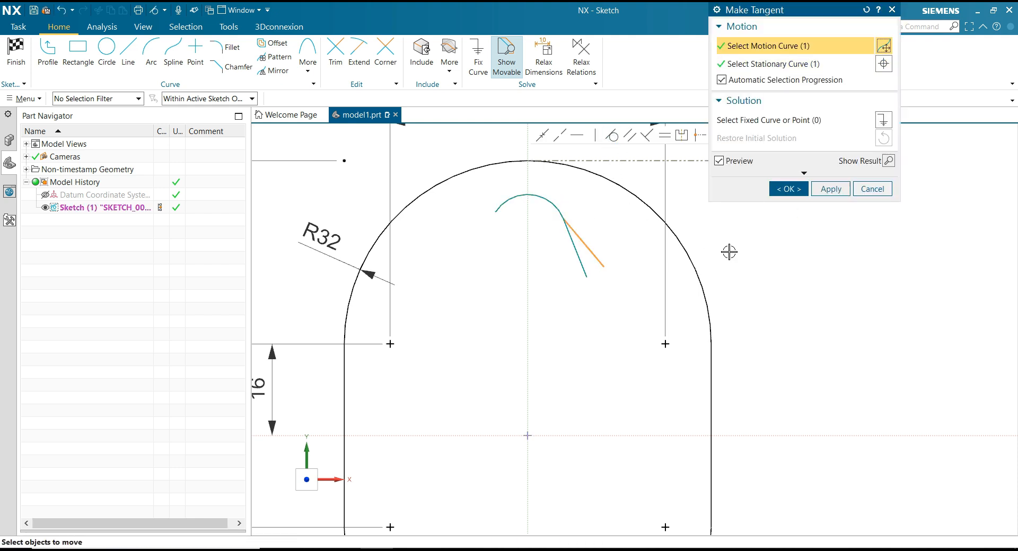
pyautogui.click(789, 189)
# Dimension the radius of the small upper arc to 8.
pyautogui.scroll(-3, 656, 249)
pyautogui.scroll(4, 656, 247)
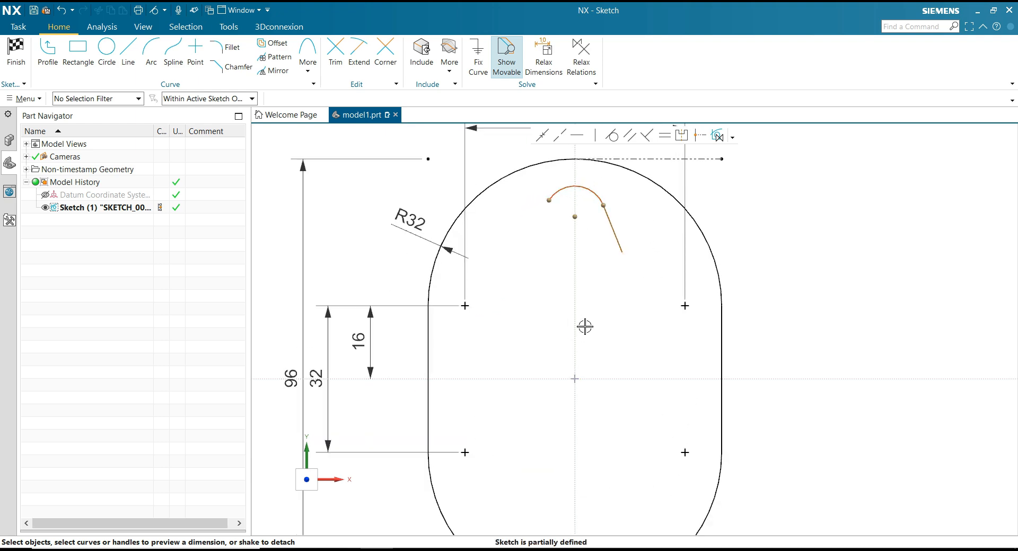
pyautogui.scroll(-2, 602, 200)
pyautogui.scroll(3, 594, 207)
pyautogui.click(579, 229)
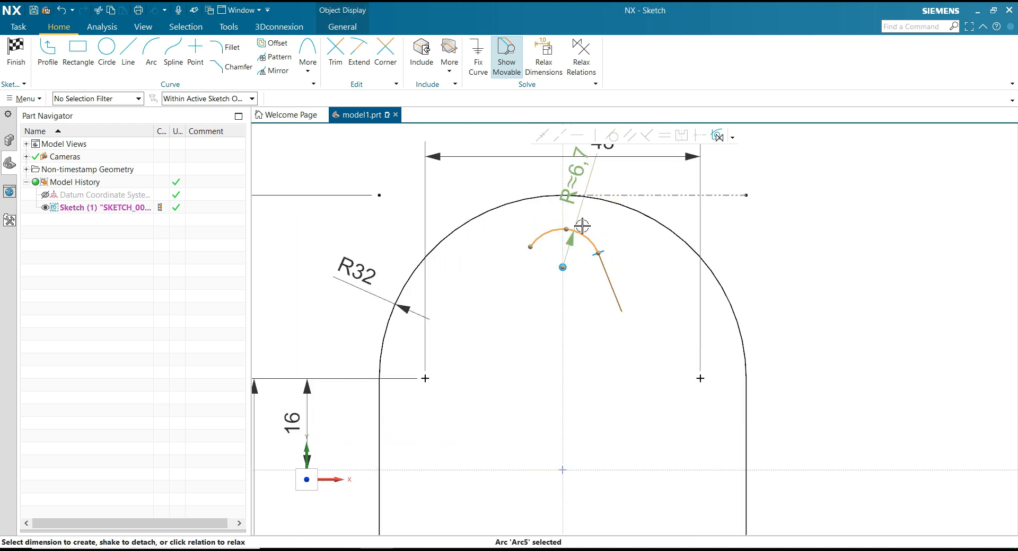
pyautogui.click(578, 173)
pyautogui.write('8')
pyautogui.press('Return')
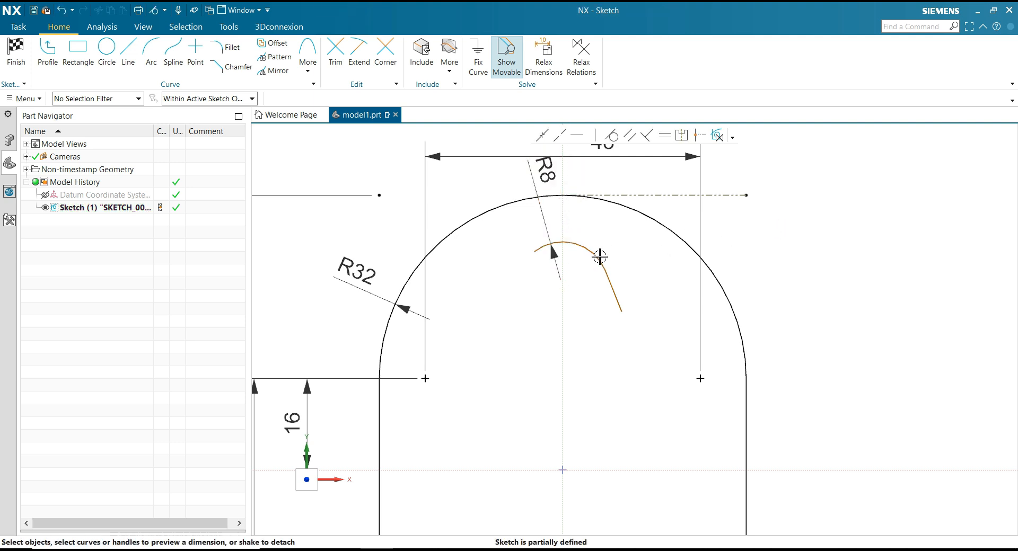
# Extend the R8 arc's free left end downward and align it horizontally with the arc's right end using Make Horizontal.
pyautogui.moveTo(534, 252); pyautogui.dragTo(522, 273)
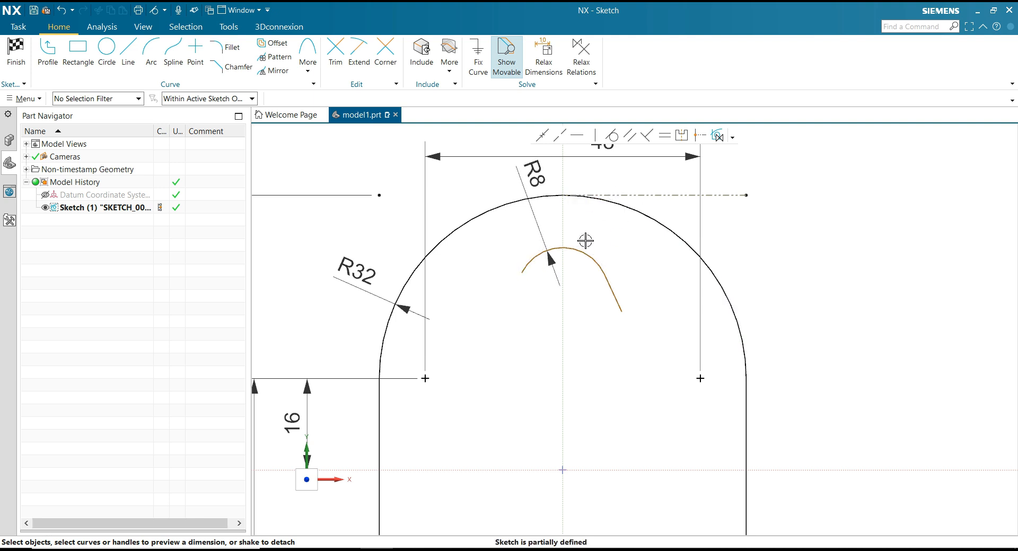
pyautogui.click(578, 135)
pyautogui.click(522, 273)
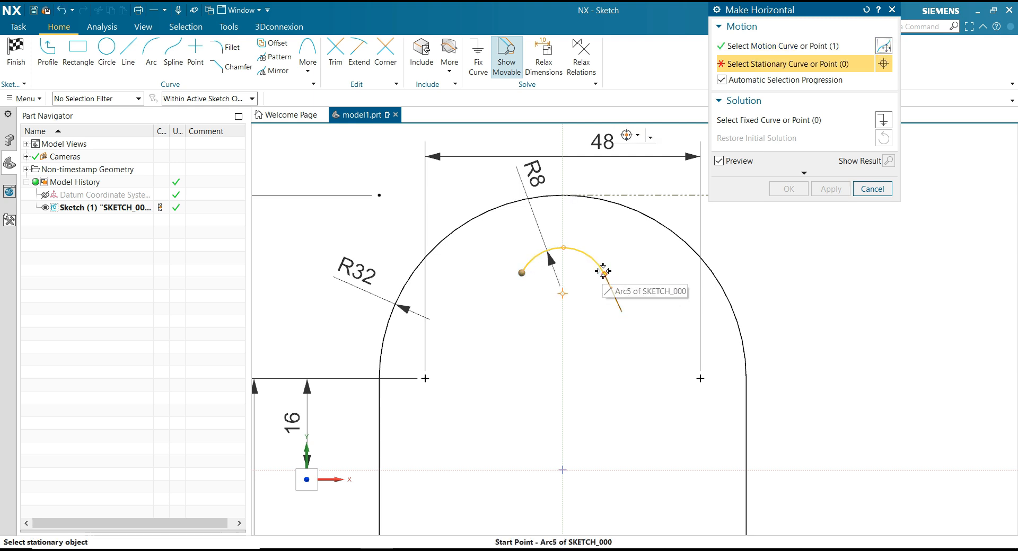
pyautogui.click(603, 273)
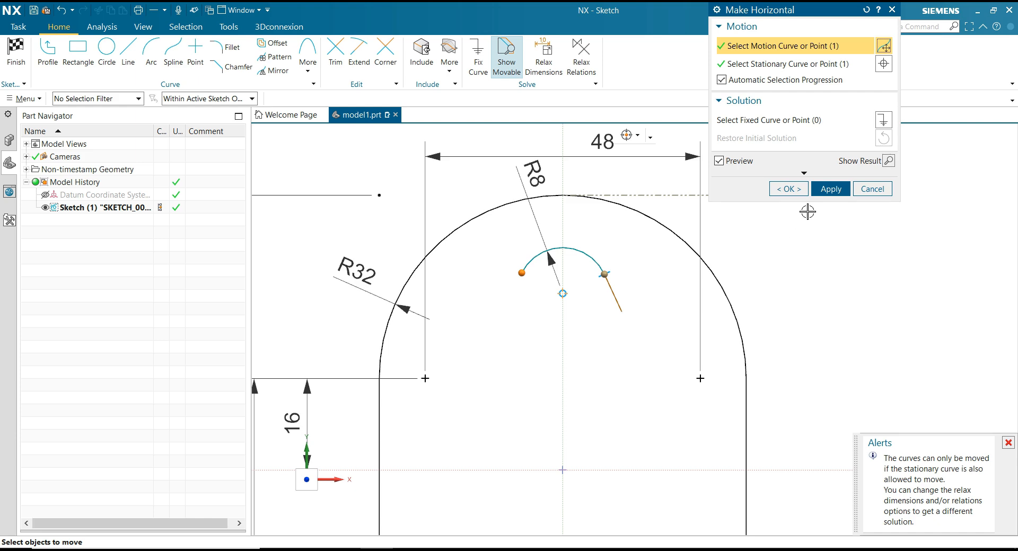
pyautogui.click(803, 190)
# Draw an arc with a radius of about 38 from the sloped line's lower end, tangent to the line and curving down toward the horizontal axis.
pyautogui.scroll(-3, 602, 227)
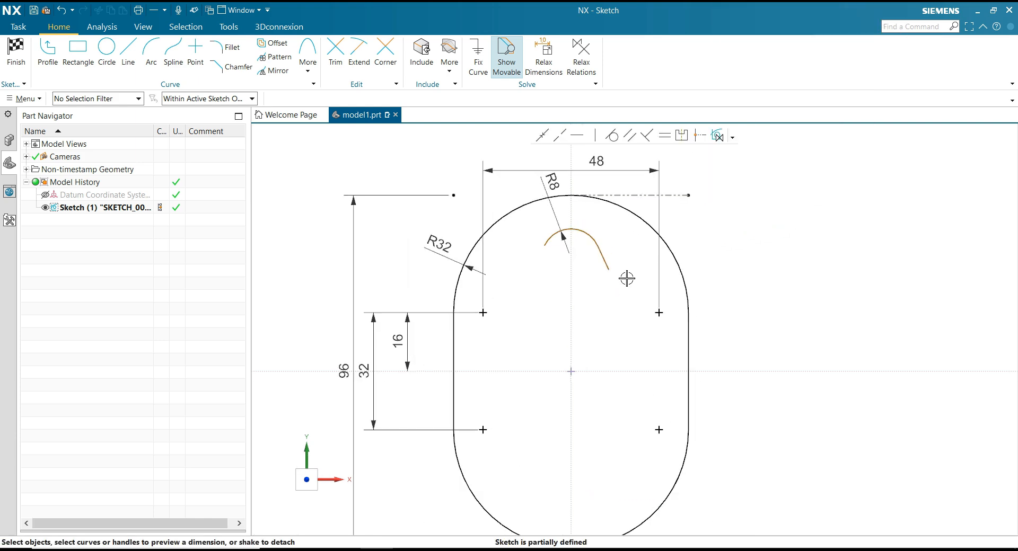
pyautogui.scroll(3, 626, 278)
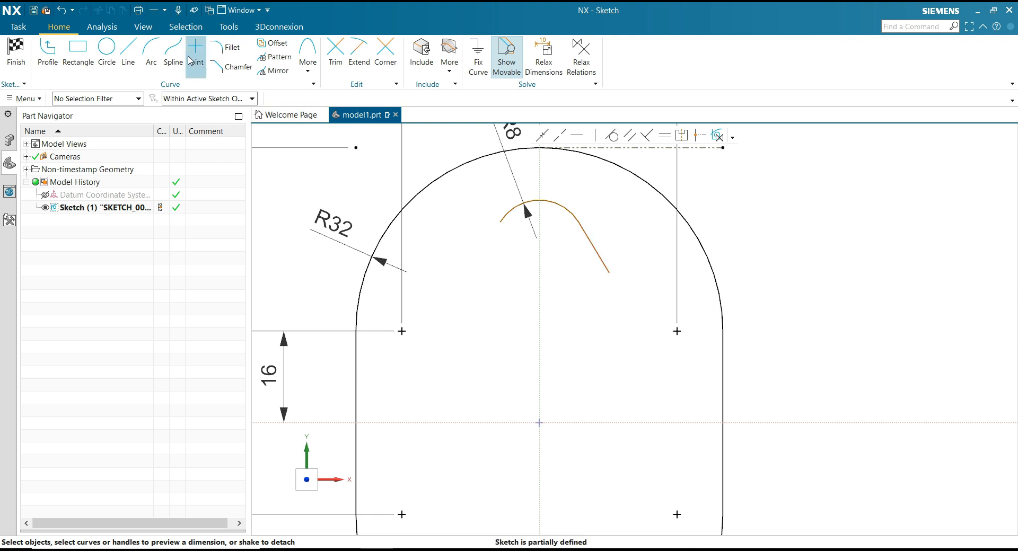
pyautogui.click(155, 60)
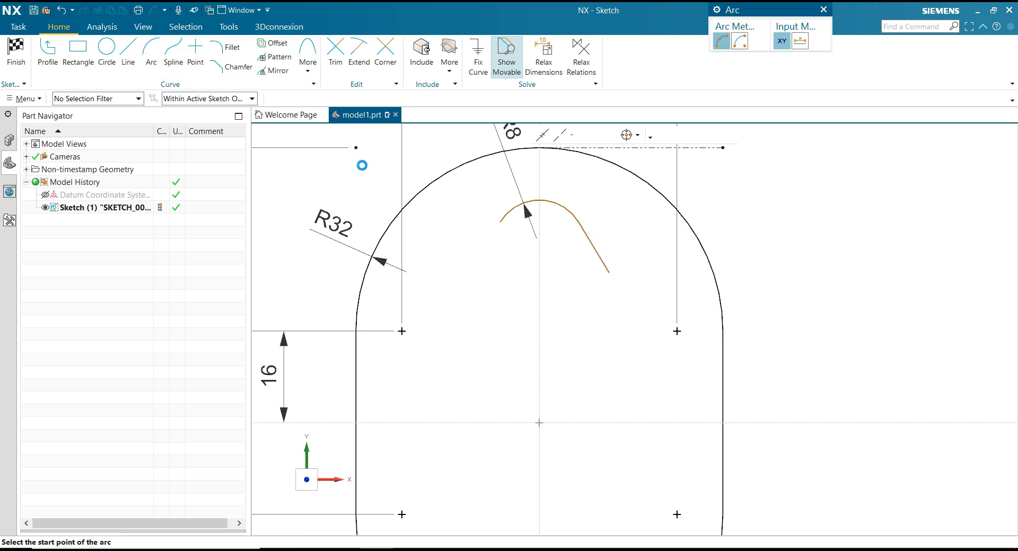
pyautogui.click(613, 273)
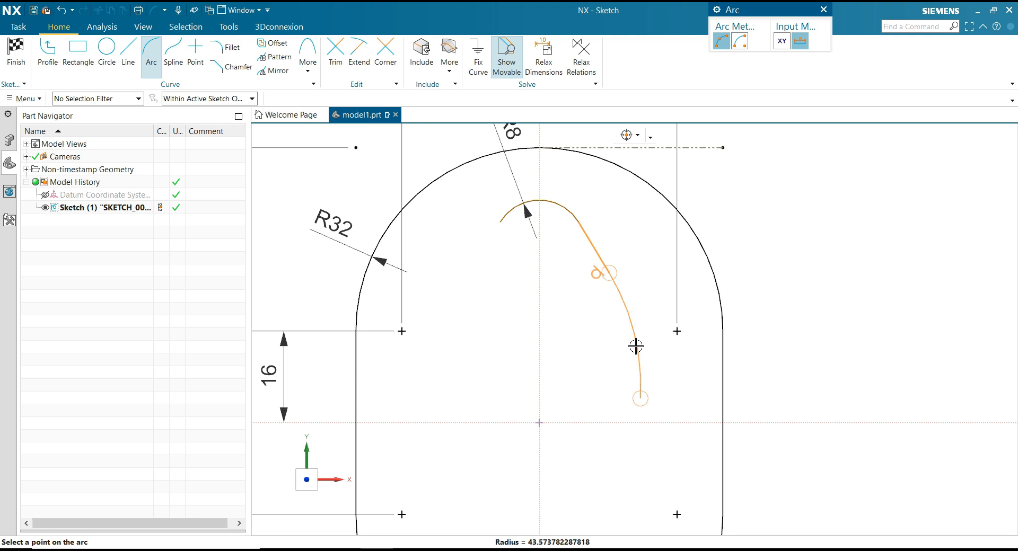
pyautogui.press('Escape')
pyautogui.press('Escape')
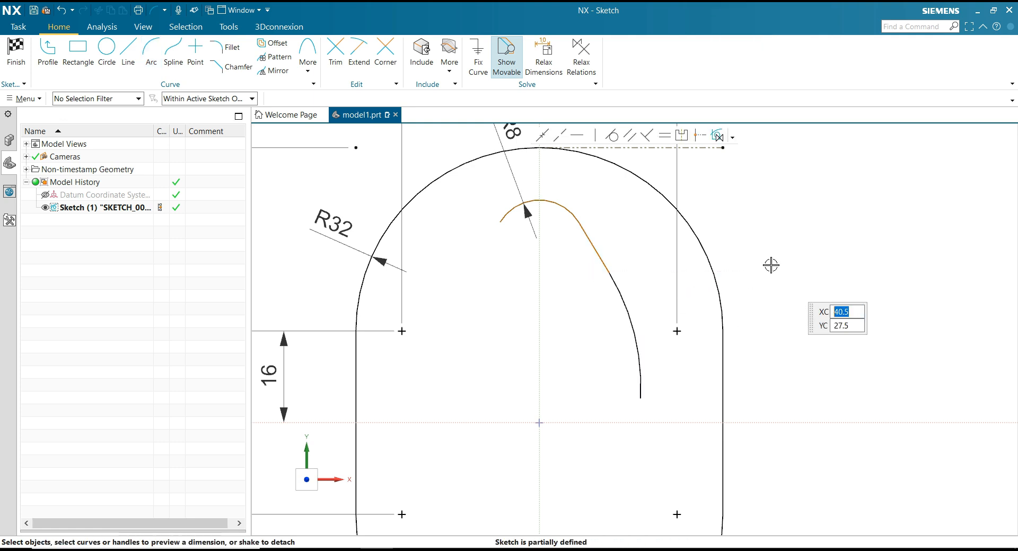
# Dimension the radius of the lower tangent arc to 18, placing the dimension outside the profile's right side.
pyautogui.click(643, 351)
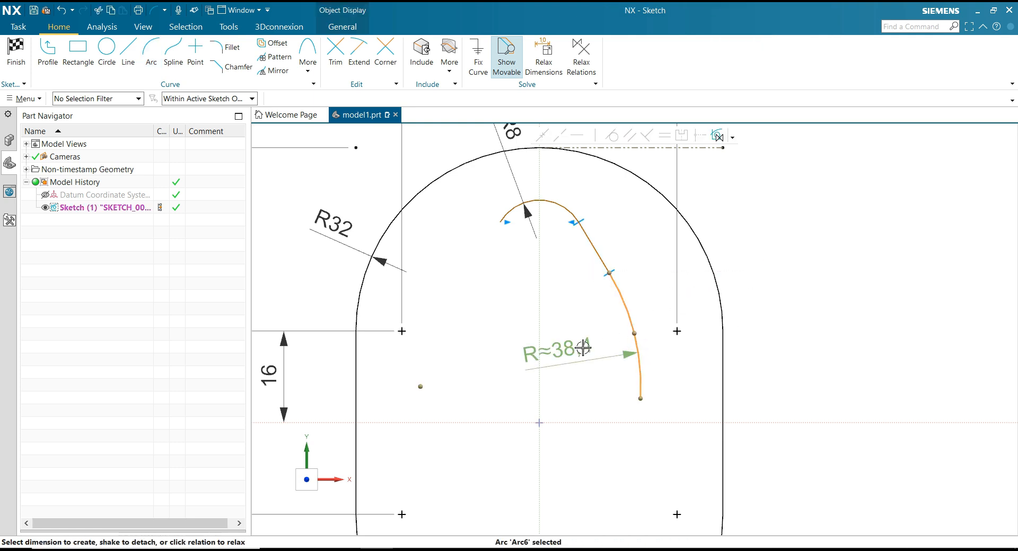
pyautogui.moveTo(650, 340); pyautogui.dragTo(845, 275)
pyautogui.write('18')
pyautogui.press('Return')
pyautogui.scroll(-2, 631, 238)
pyautogui.scroll(3, 624, 351)
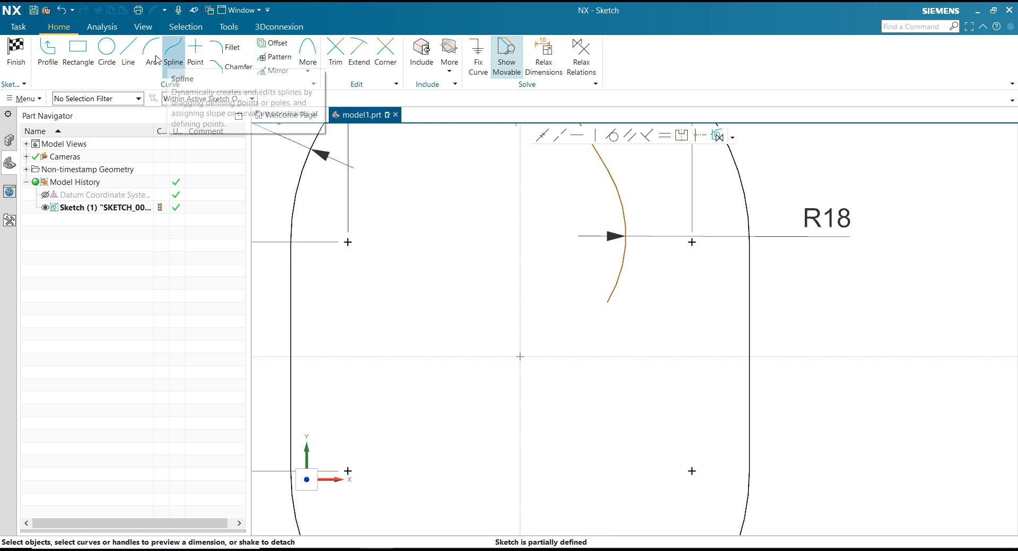
# Draw an arc with a radius of about 15.5 from the R18 arc's lower end, curving down across the horizontal axis.
pyautogui.click(151, 51)
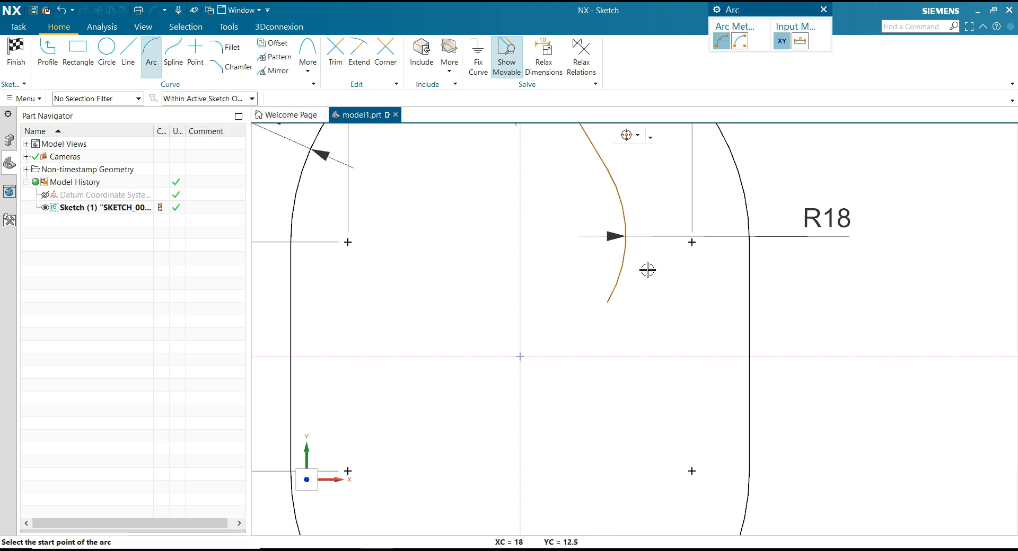
pyautogui.click(607, 302)
pyautogui.click(595, 388)
pyautogui.click(596, 328)
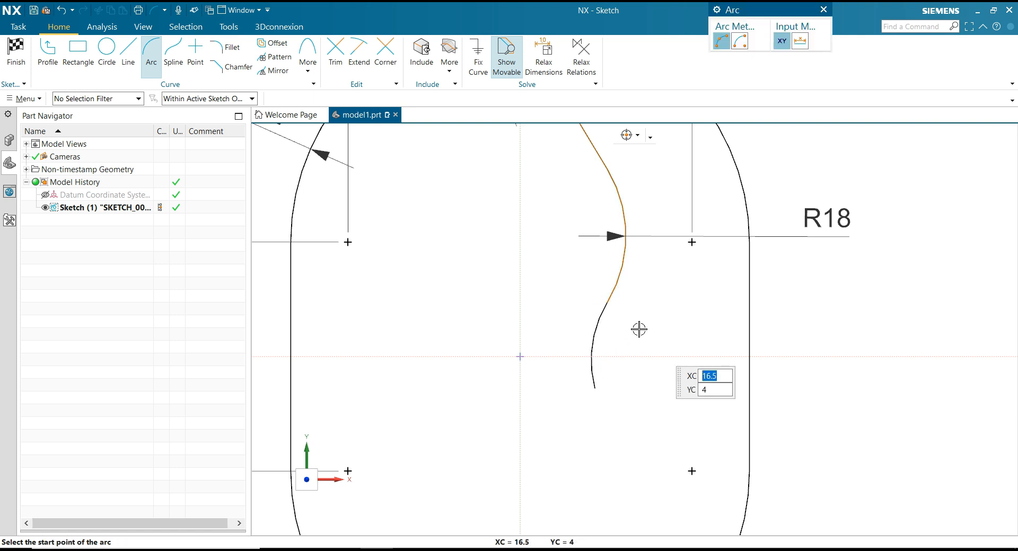
pyautogui.press('Escape')
# Dimension the radius of the arc below the R18 arc to 6.
pyautogui.click(599, 334)
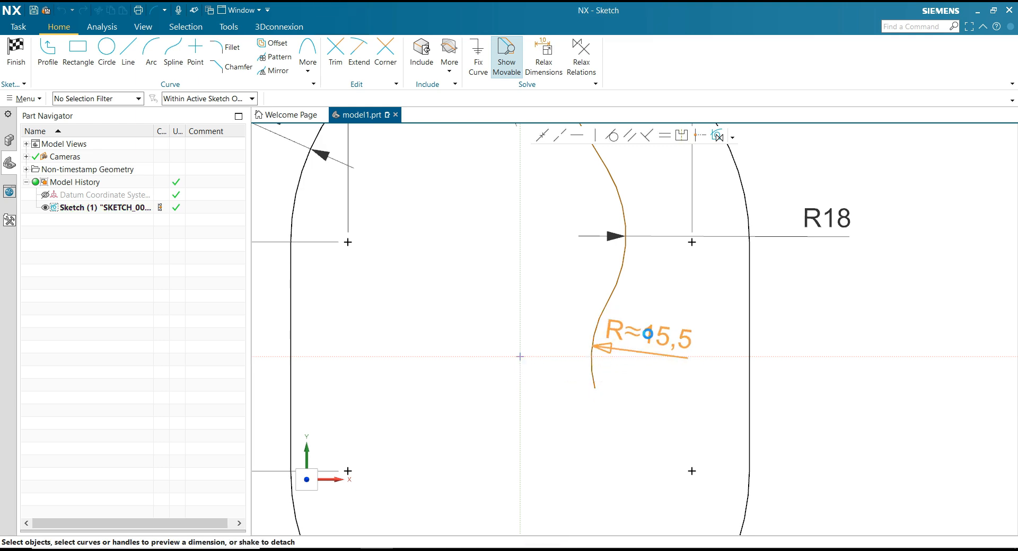
pyautogui.click(670, 334)
pyautogui.write('6')
pyautogui.press('Return')
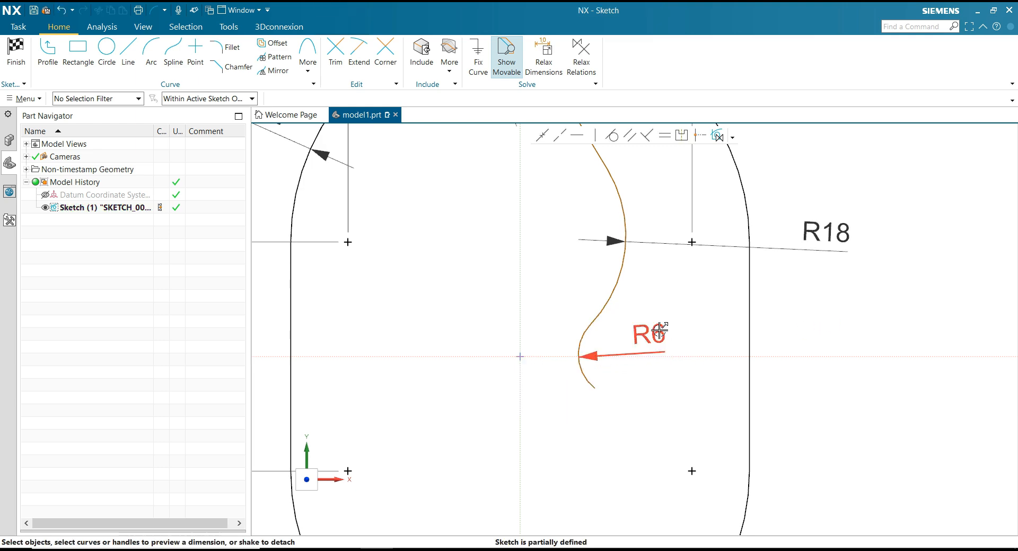
# Consult the part drawing in PowerPoint, then dimension the vertical distance between the R8 and upper R32 arc centers to 18, placed outside the profile's left side.
pyautogui.scroll(-3, 658, 328)
pyautogui.scroll(2, 625, 241)
pyautogui.scroll(-1, 609, 320)
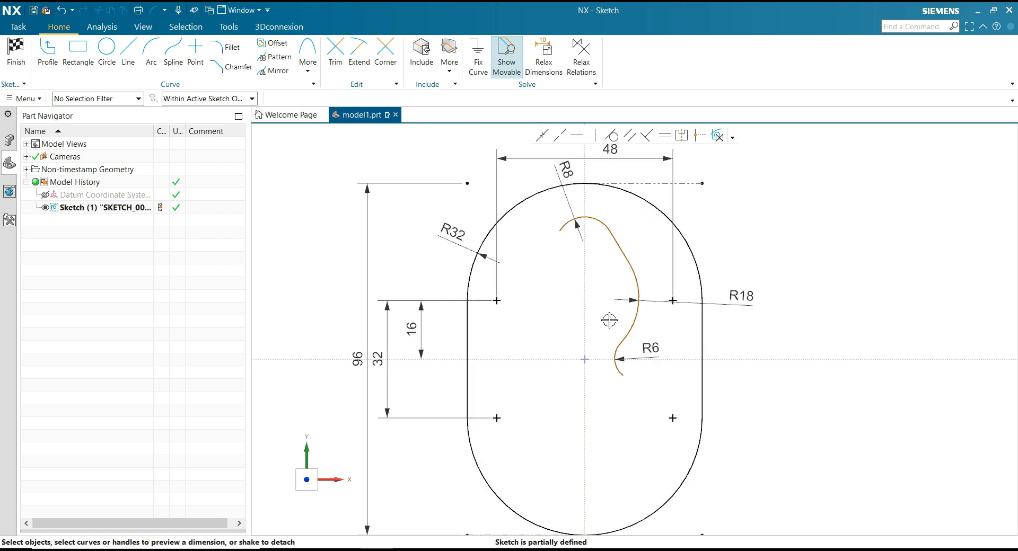
pyautogui.scroll(1, 609, 218)
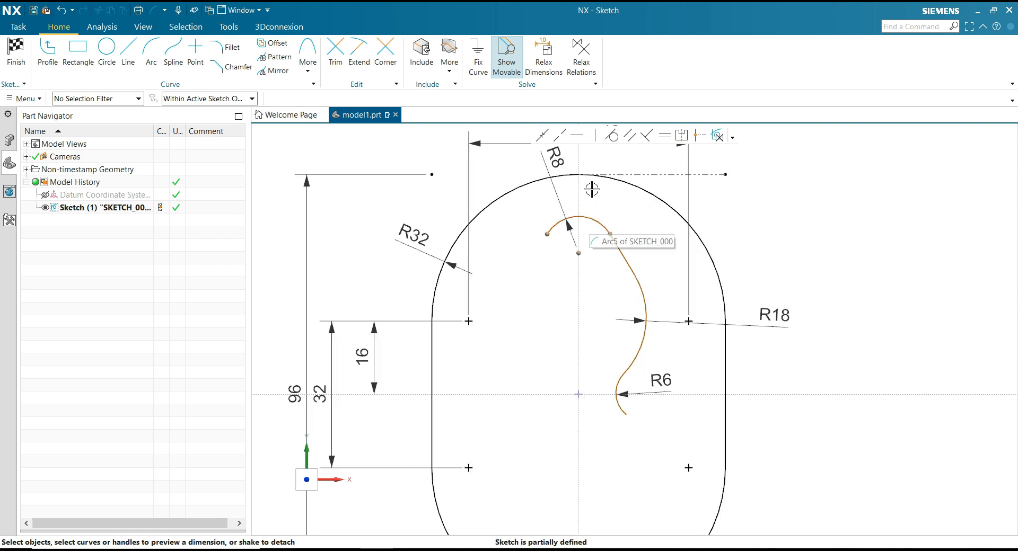
pyautogui.click(578, 254)
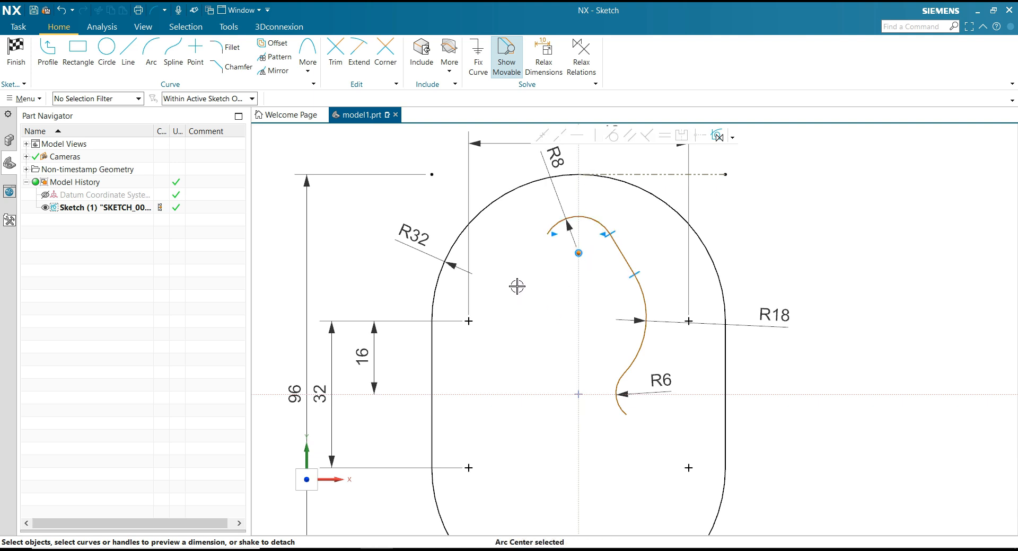
pyautogui.hotkey('alt', 'Tab')
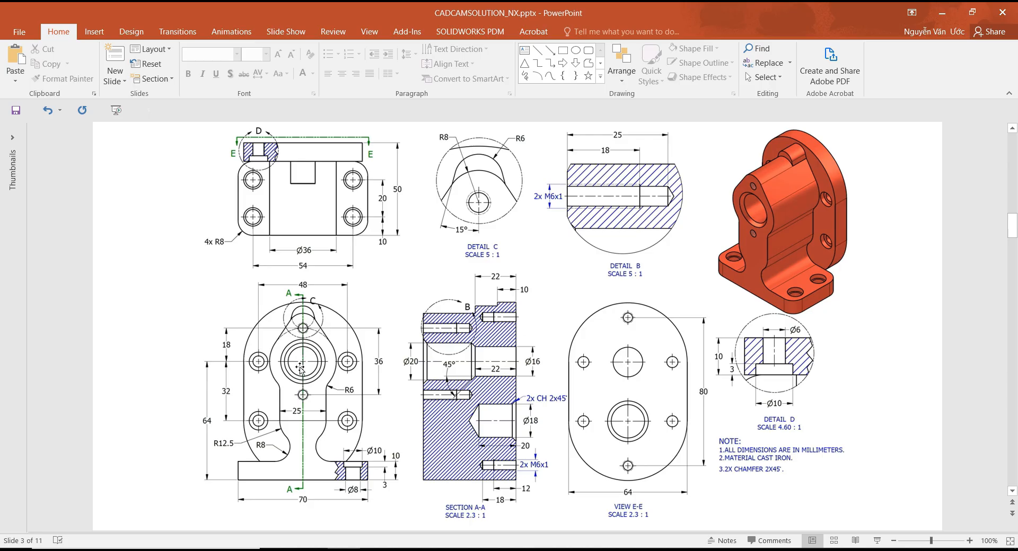
pyautogui.hotkey('alt', 'Tab')
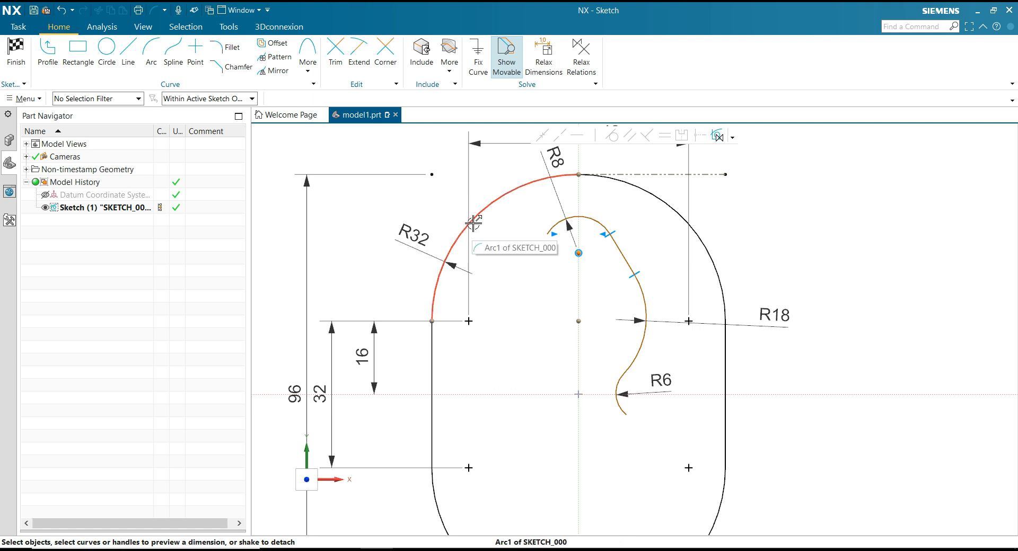
pyautogui.click(578, 320)
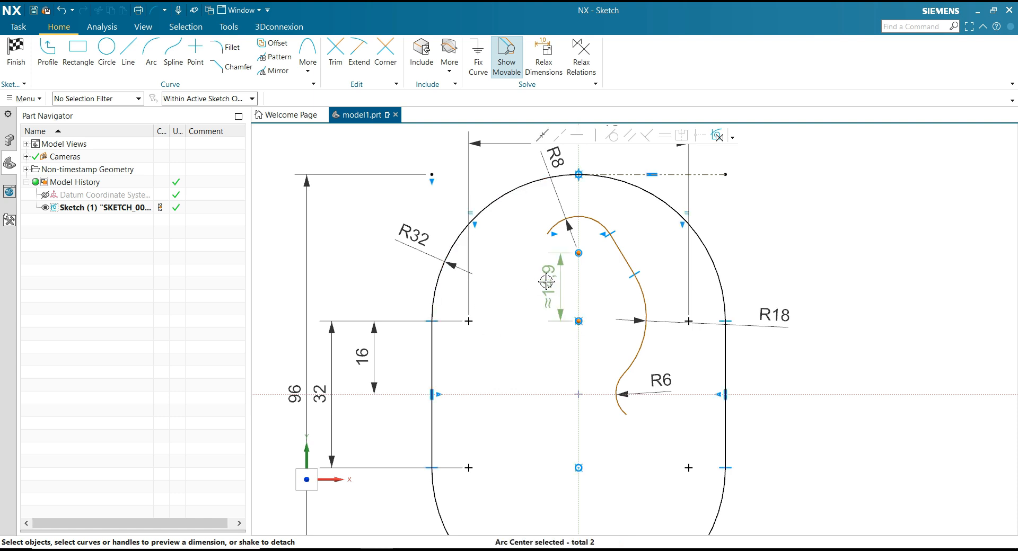
pyautogui.moveTo(549, 282); pyautogui.dragTo(357, 285)
pyautogui.click(357, 285)
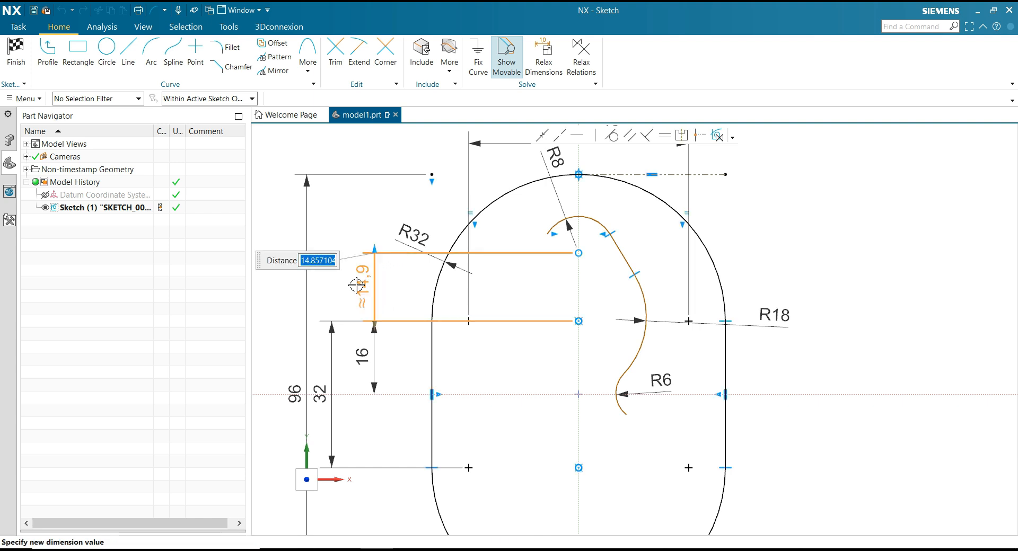
pyautogui.press('Return')
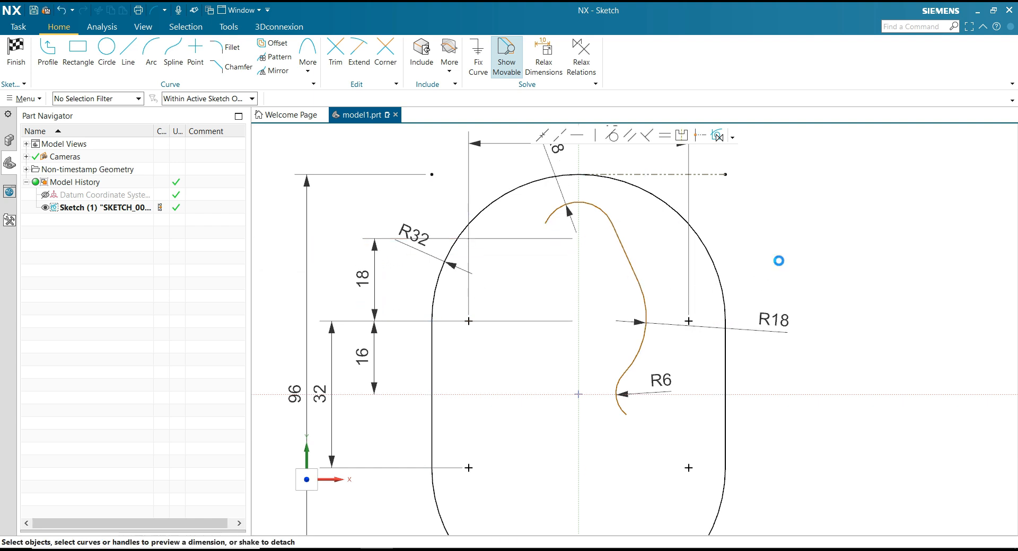
# Make the center of the R18 arc coincident with the center of the upper R32 arc.
pyautogui.click(554, 136)
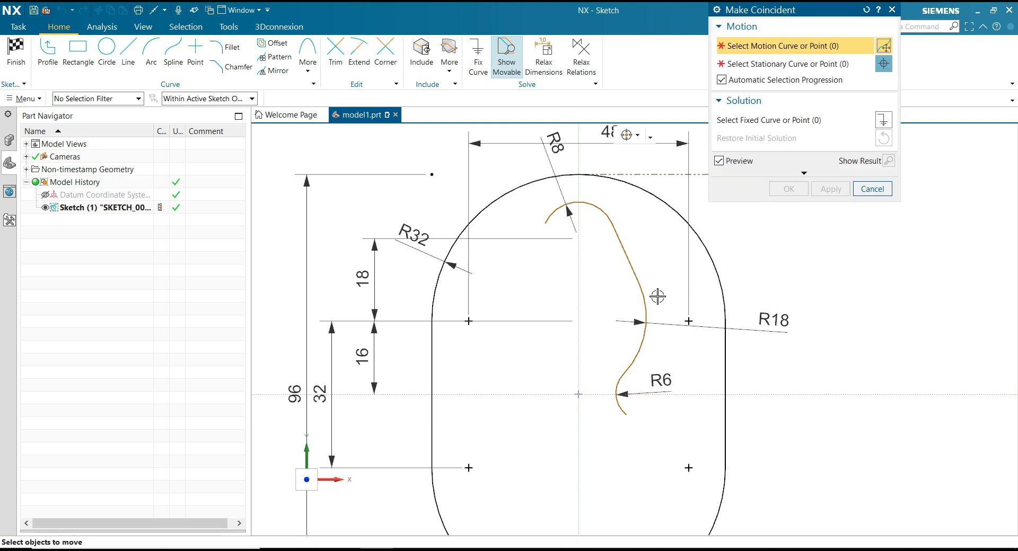
pyautogui.click(564, 318)
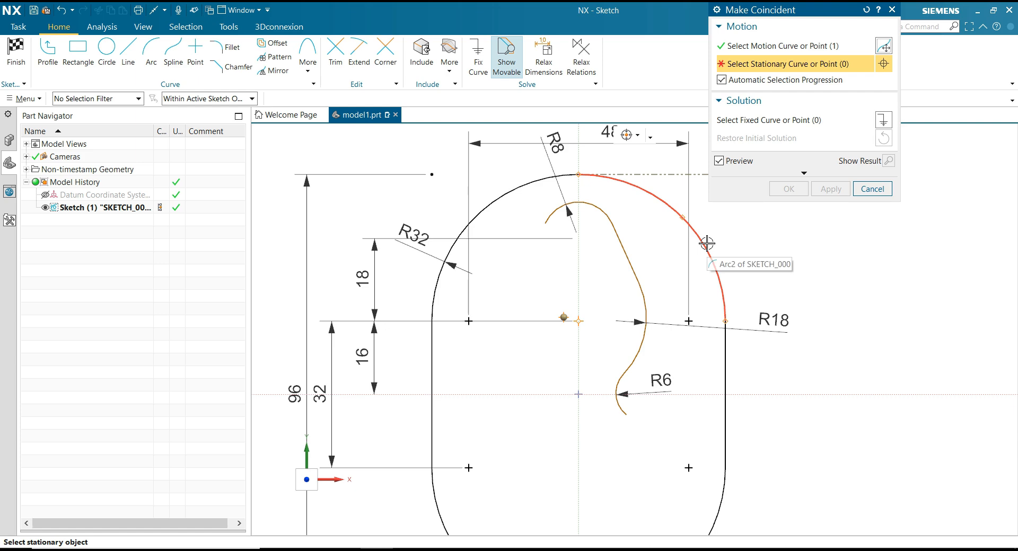
pyautogui.click(579, 320)
pyautogui.click(791, 194)
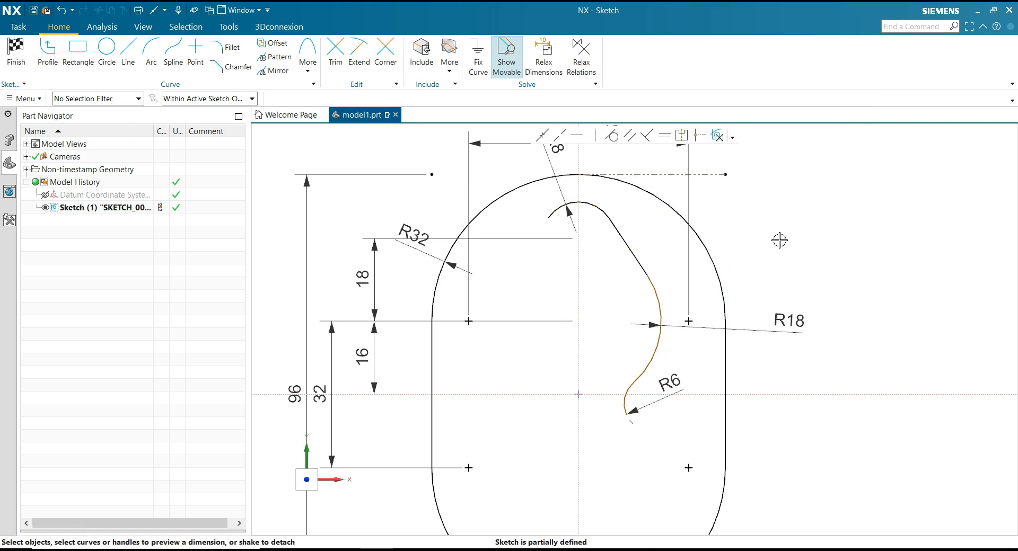
# Draw a vertical line from the R6 arc's lower end down to about Y -19.
pyautogui.scroll(-3, 750, 233)
pyautogui.scroll(2, 797, 334)
pyautogui.scroll(3, 620, 345)
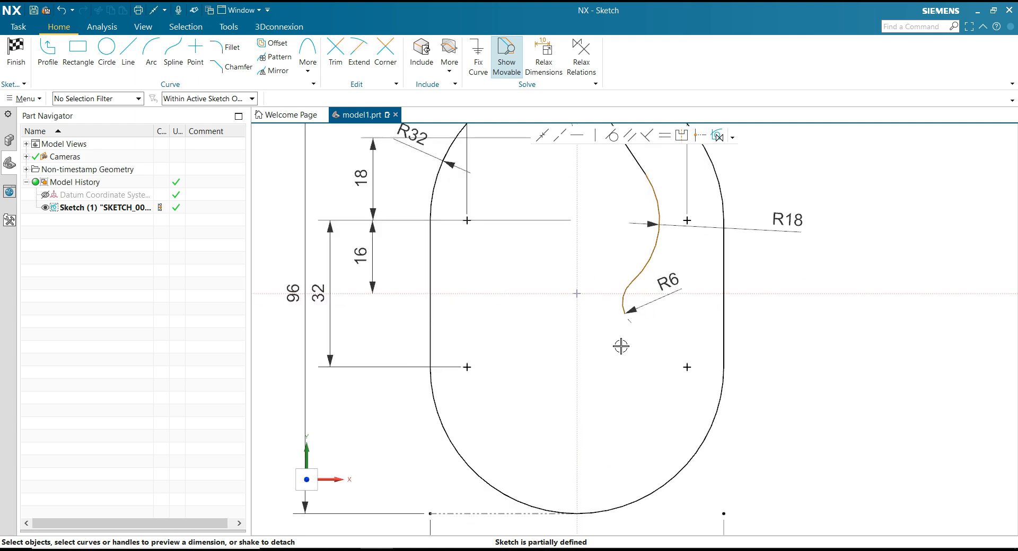
pyautogui.click(132, 61)
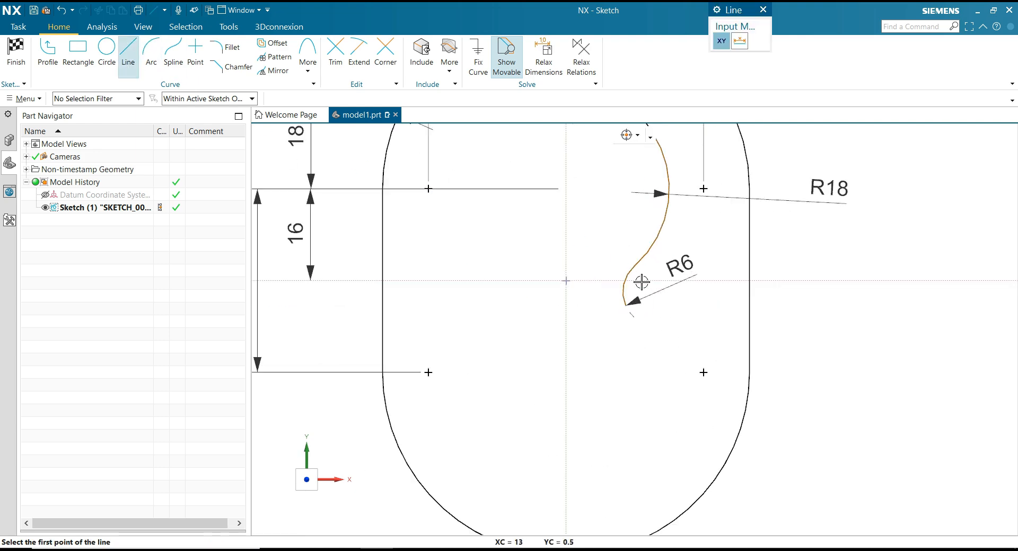
pyautogui.click(626, 305)
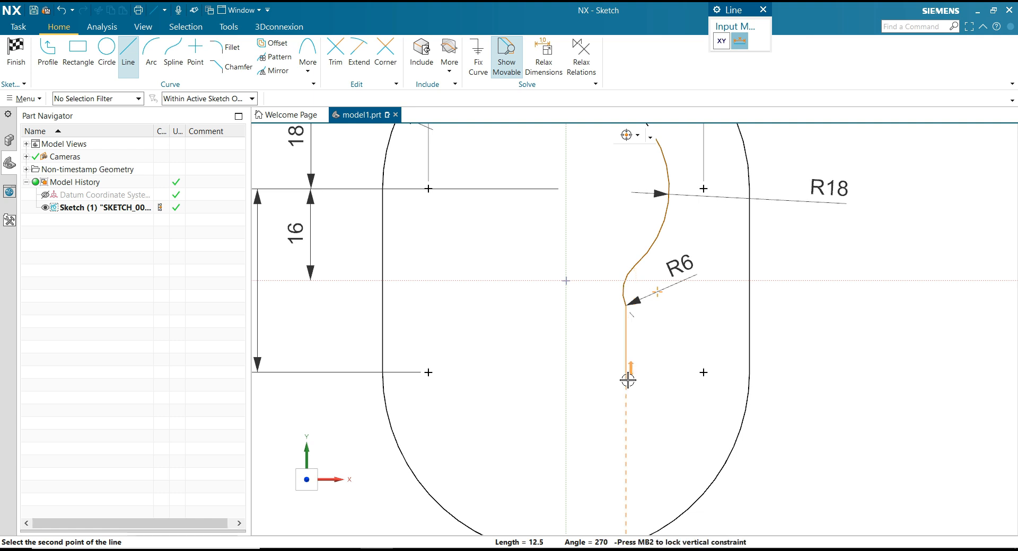
pyautogui.click(625, 389)
pyautogui.press('Escape')
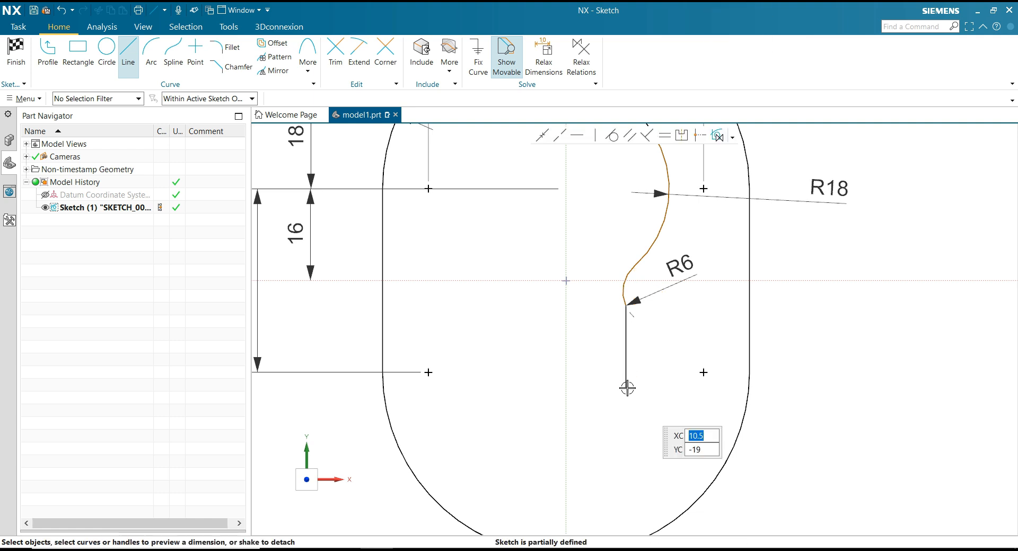
# Dimension the distance from the vertical sketch axis to the inner vertical line to 12.5.
pyautogui.click(626, 361)
pyautogui.click(565, 359)
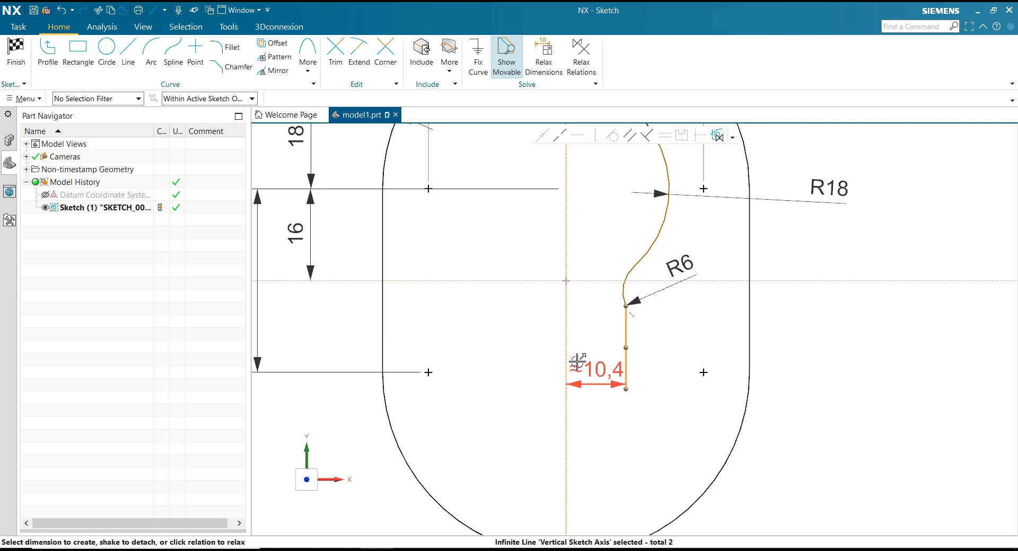
pyautogui.click(592, 370)
pyautogui.write('12.5')
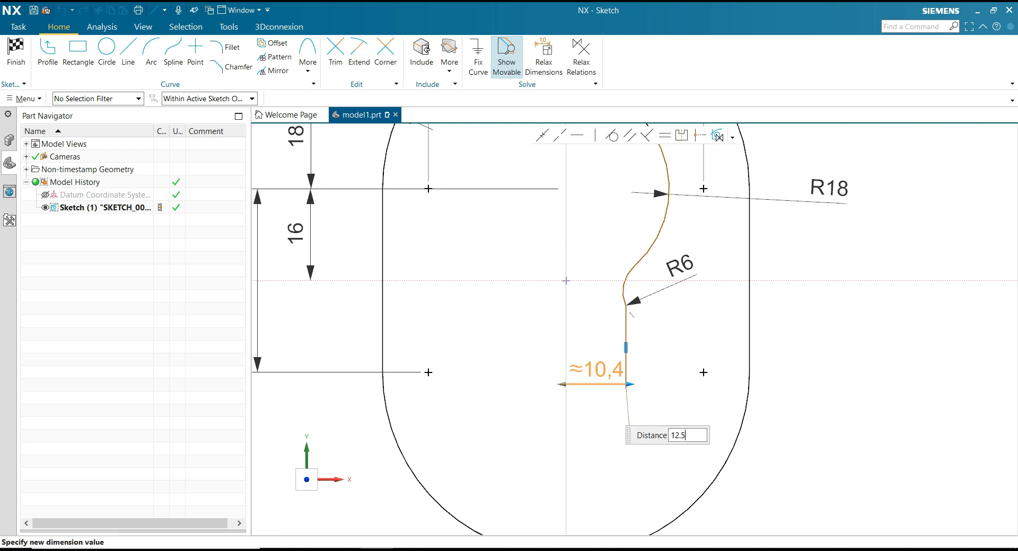
pyautogui.press('Return')
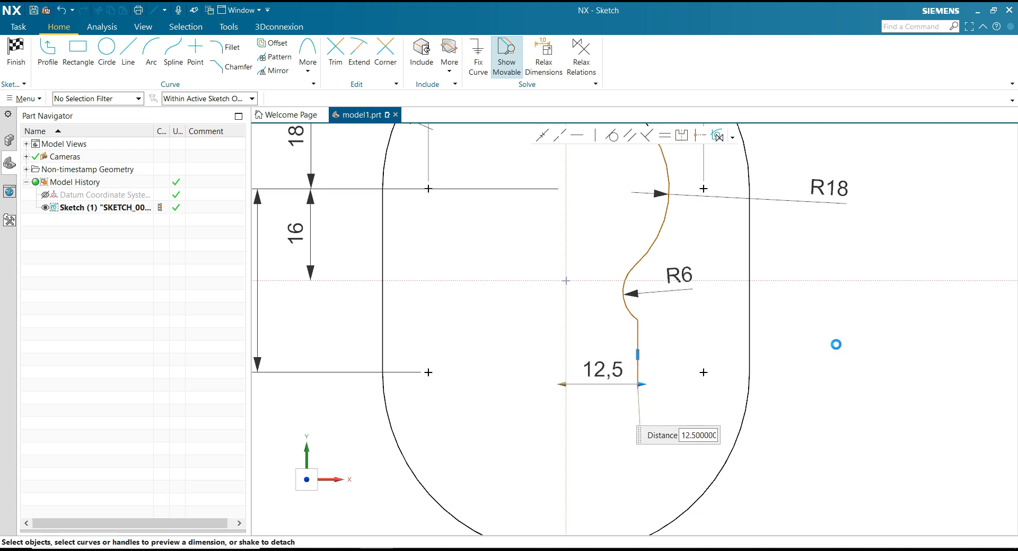
# Make the R6 arc tangent to the vertical line below it.
pyautogui.click(612, 136)
pyautogui.click(633, 316)
pyautogui.click(638, 335)
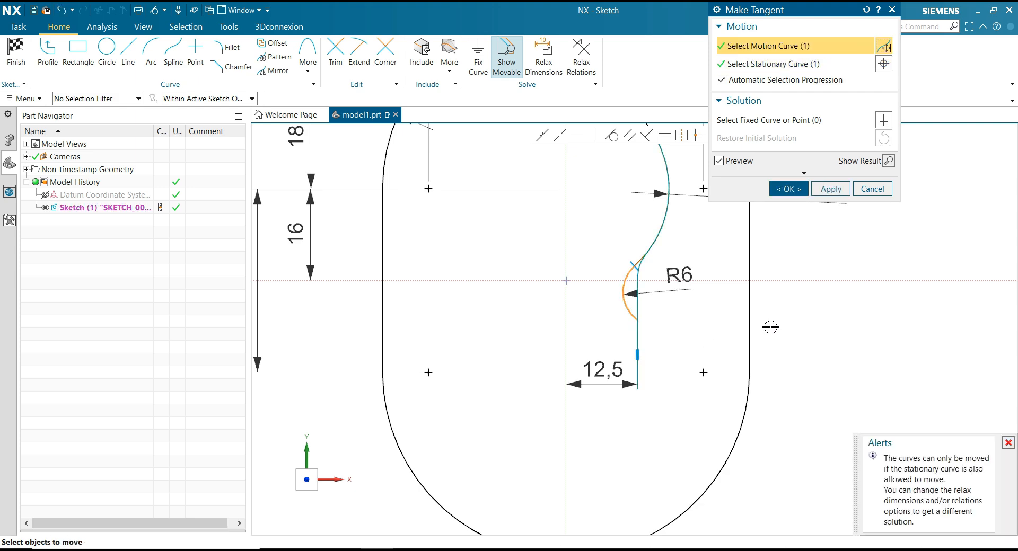
pyautogui.click(789, 189)
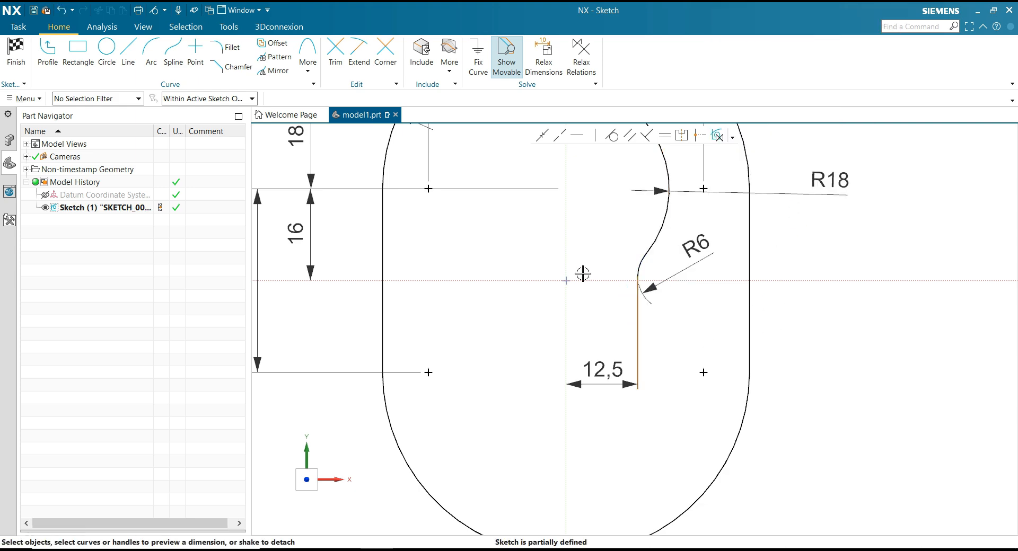
# Move the 12.5 dimension higher, closer to the horizontal axis.
pyautogui.scroll(-3, 583, 274)
pyautogui.scroll(3, 589, 360)
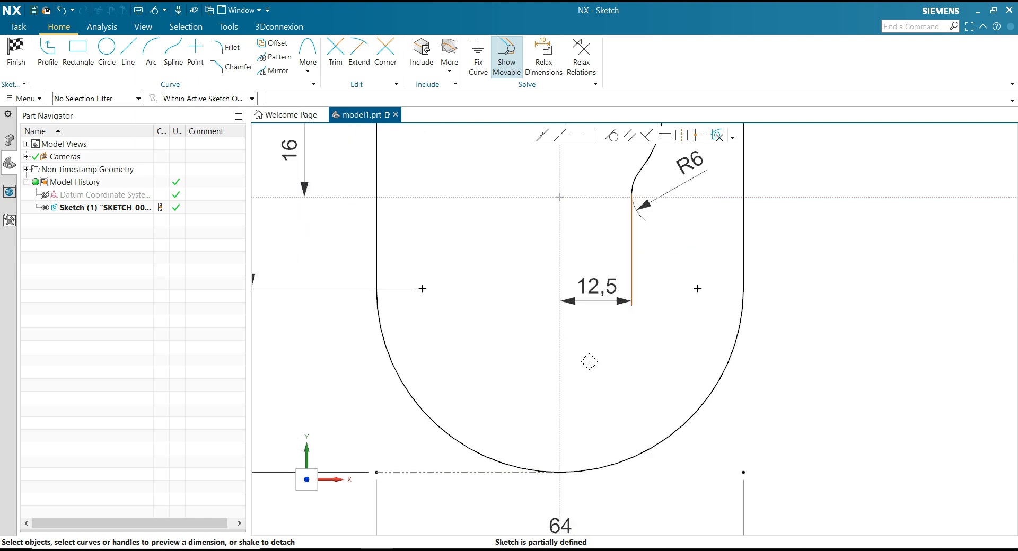
pyautogui.moveTo(596, 287); pyautogui.dragTo(596, 235)
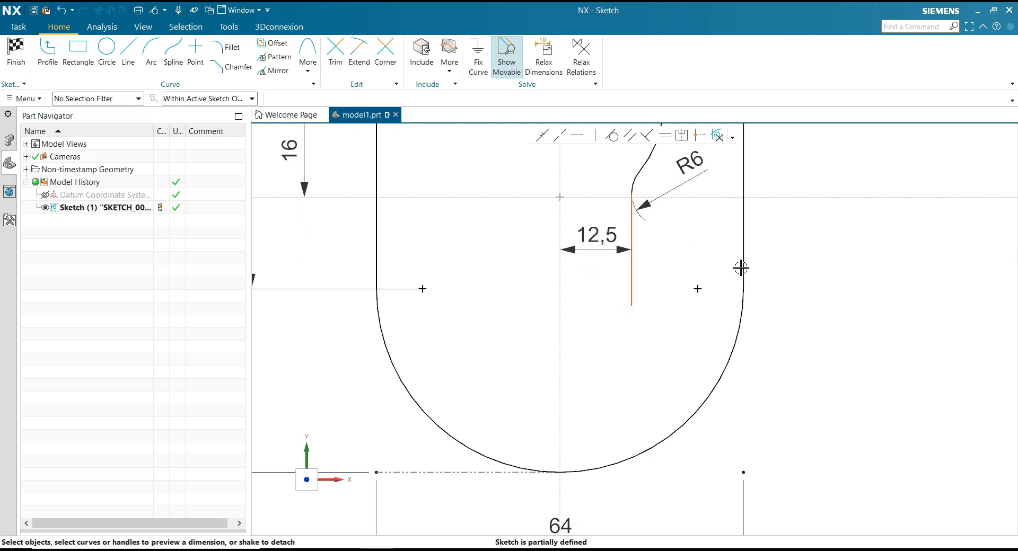
# Draw an arc from the lower end of the inner vertical line, tangent to it and curving down toward the vertical axis.
pyautogui.click(151, 50)
pyautogui.scroll(2, 650, 334)
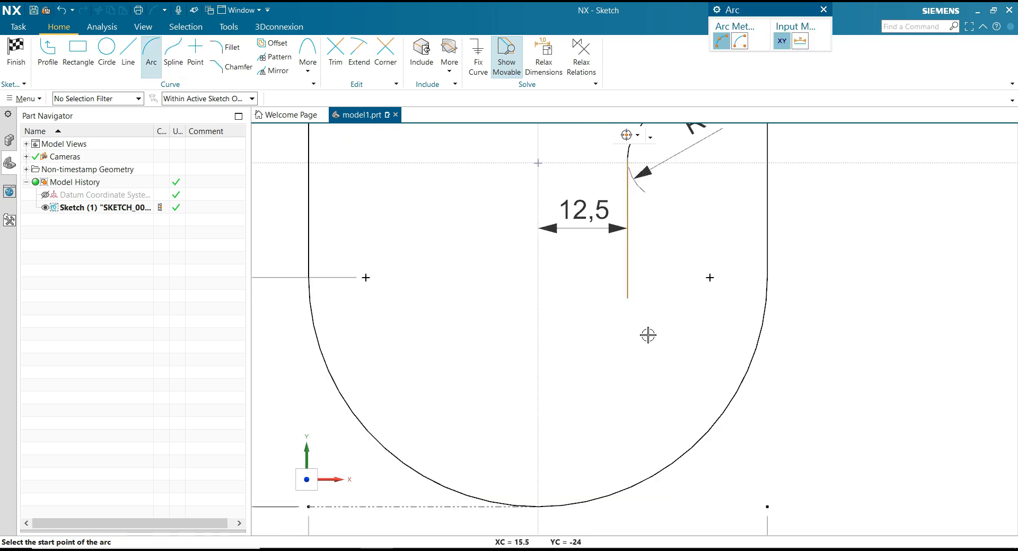
pyautogui.click(622, 290)
pyautogui.click(593, 363)
pyautogui.click(619, 324)
# Draw a second, reverse-curving arc from the new arc's lower end, bulging toward the vertical axis and ending near X 15, Y -39.
pyautogui.scroll(-2, 528, 263)
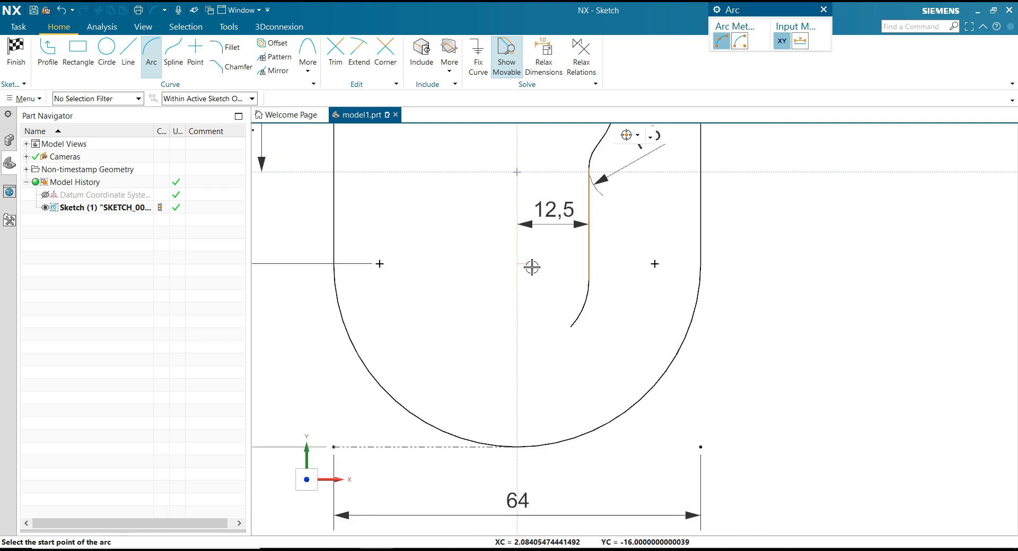
pyautogui.click(570, 327)
pyautogui.click(606, 393)
pyautogui.click(566, 374)
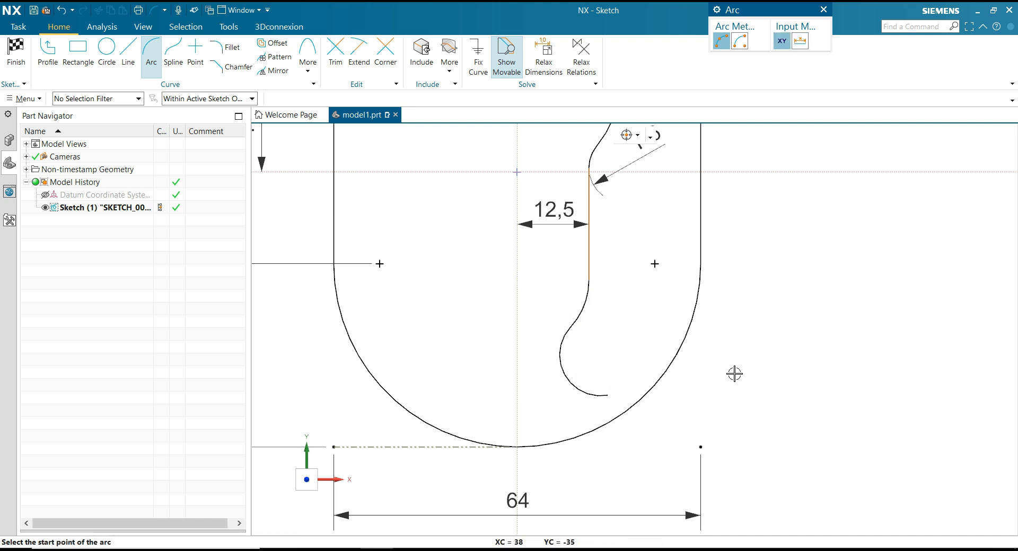
pyautogui.press('Escape')
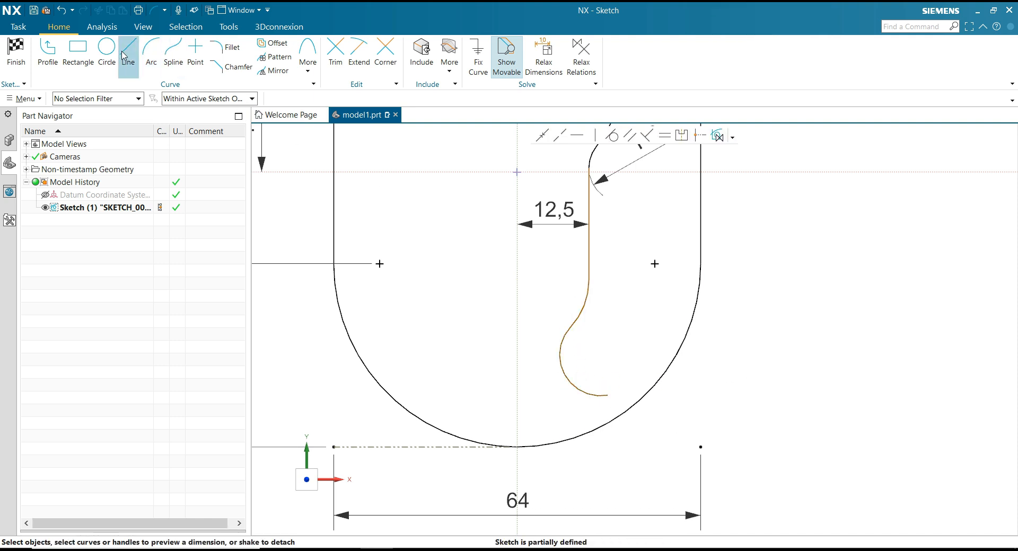
# Draw a profile from the lowest arc's end: a horizontal line about 22 mm long going outward, followed by a short vertical line downward.
pyautogui.click(48, 53)
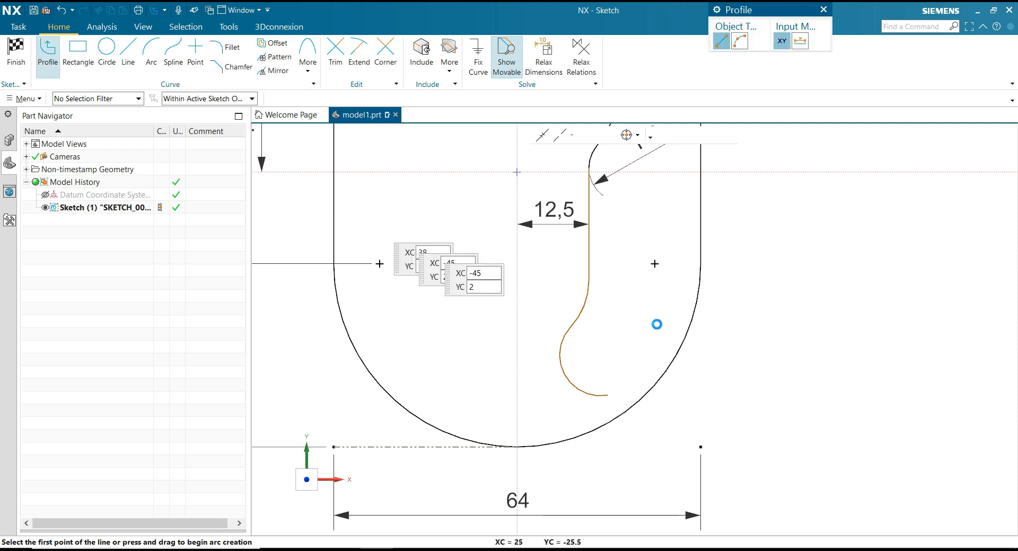
pyautogui.click(606, 394)
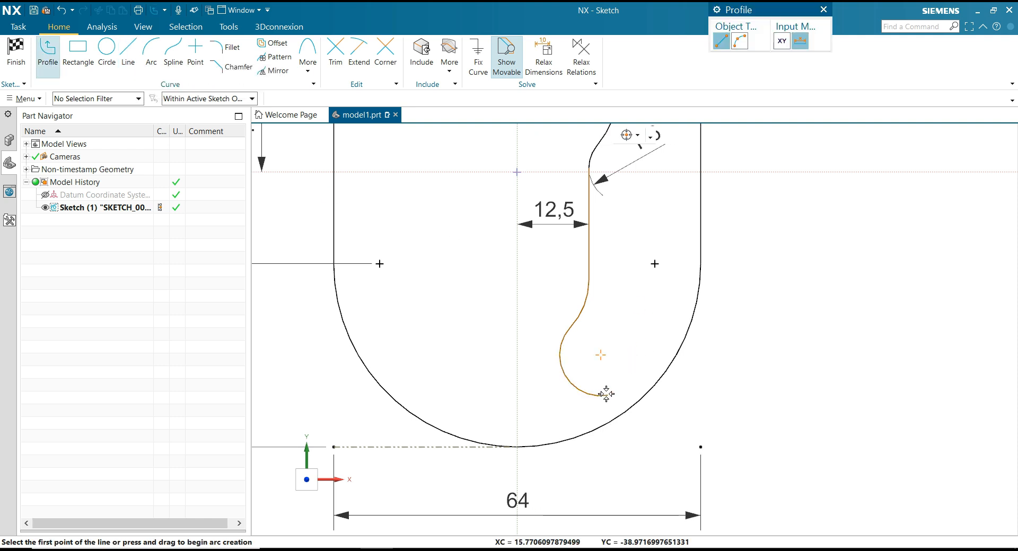
pyautogui.click(737, 395)
pyautogui.click(736, 471)
pyautogui.press('Escape')
pyautogui.press('Escape')
# Make the lowest arc of the inner contour tangent to the horizontal line that follows it.
pyautogui.scroll(-1, 716, 341)
pyautogui.scroll(-1, 716, 342)
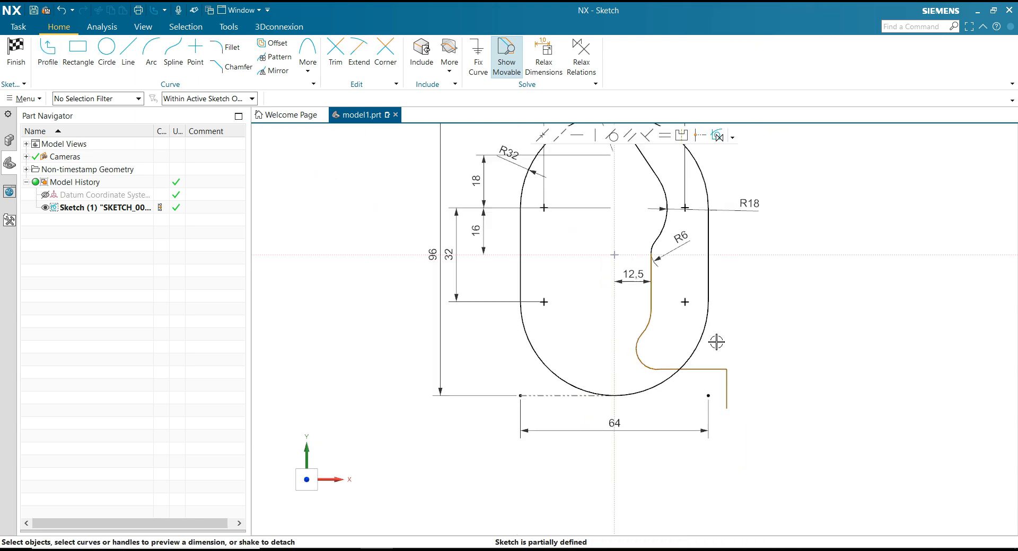
pyautogui.scroll(1, 727, 298)
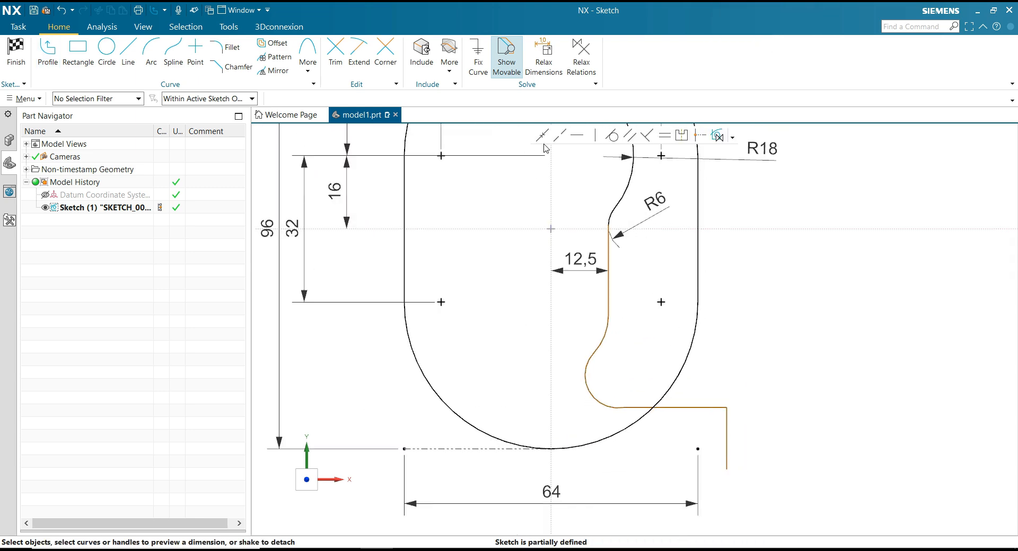
pyautogui.click(612, 137)
pyautogui.click(611, 403)
pyautogui.click(642, 406)
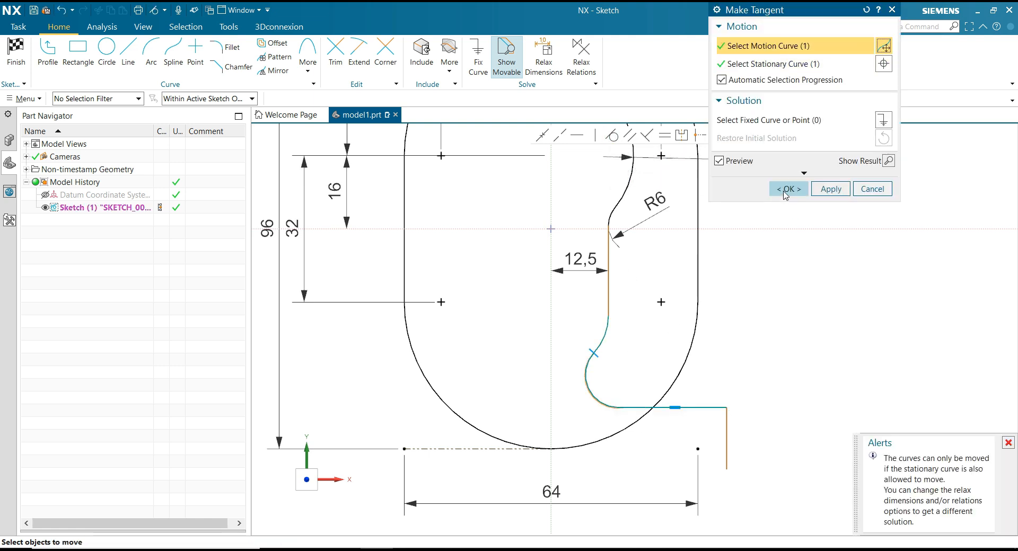
pyautogui.click(786, 190)
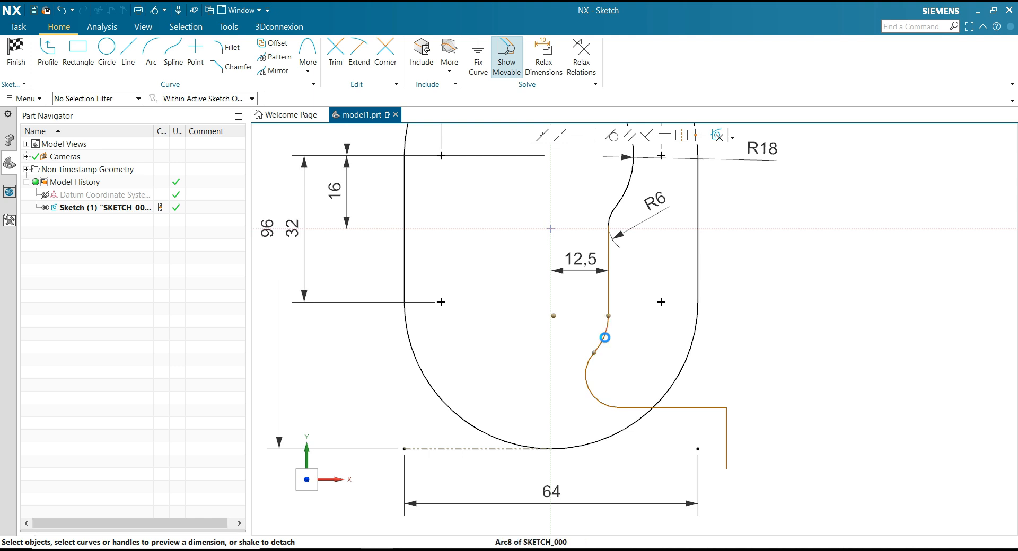
# Dimension the two lower arcs of the inner contour with radius 12.5 for the upper one and 8 for the lower one.
pyautogui.click(603, 337)
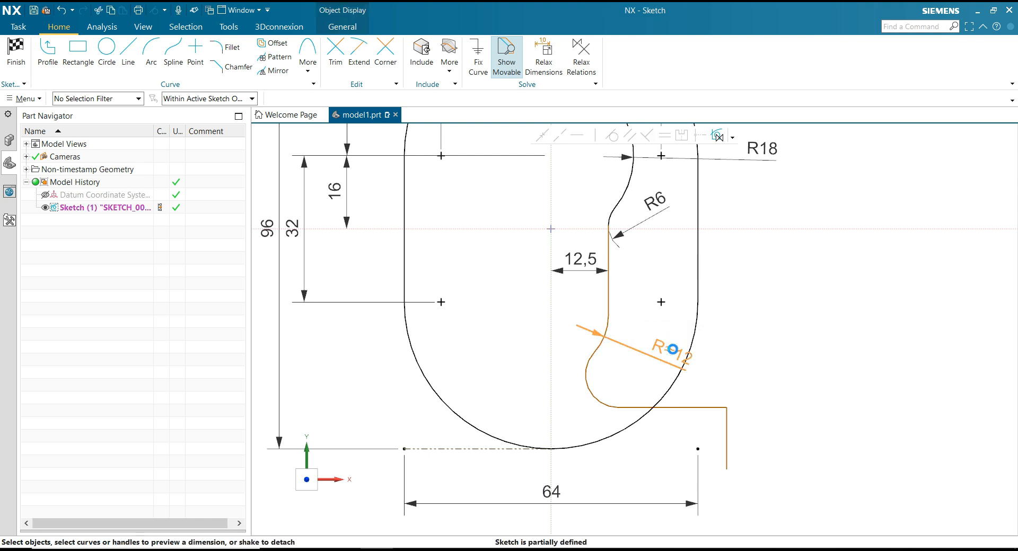
pyautogui.click(673, 349)
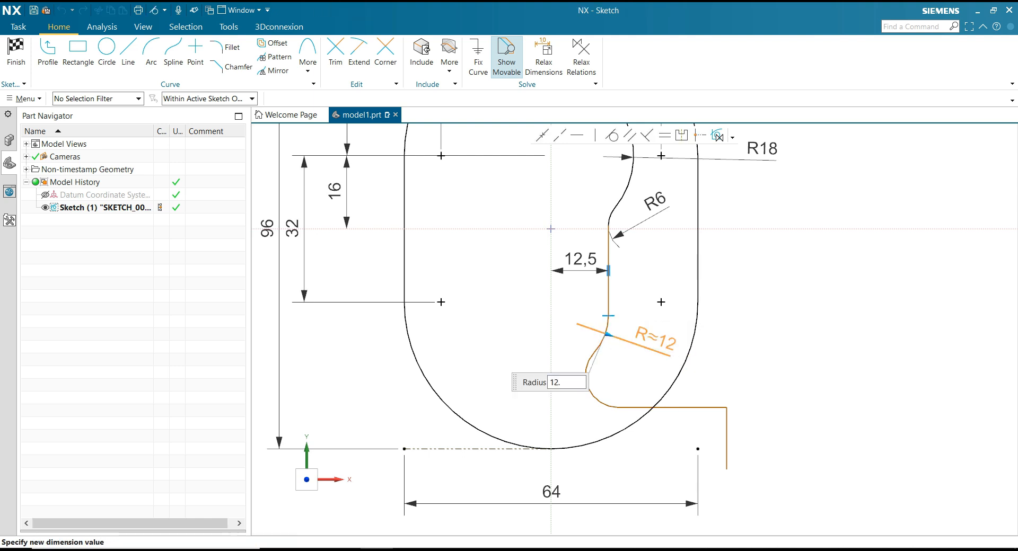
pyautogui.press('Return')
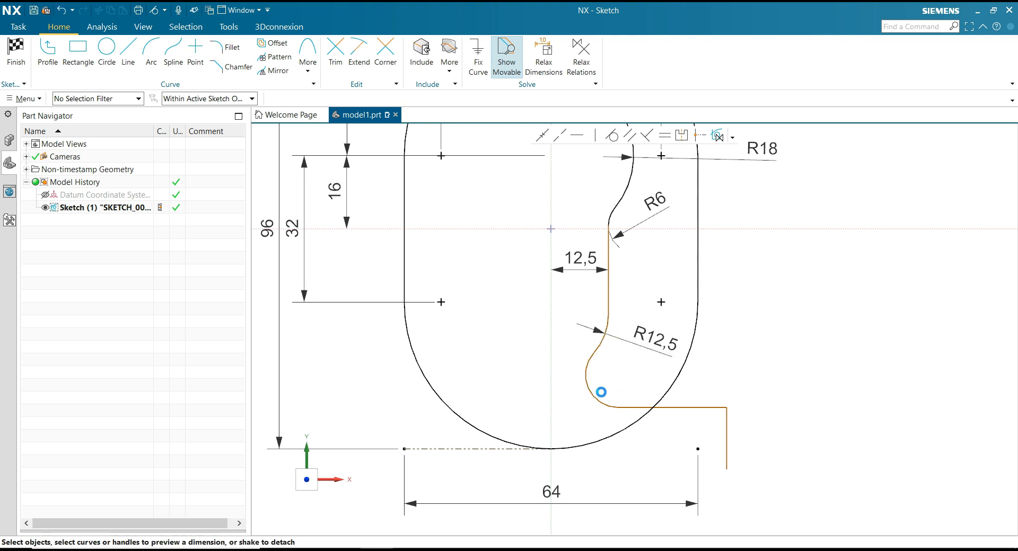
pyautogui.click(589, 399)
pyautogui.moveTo(577, 426); pyautogui.dragTo(521, 417)
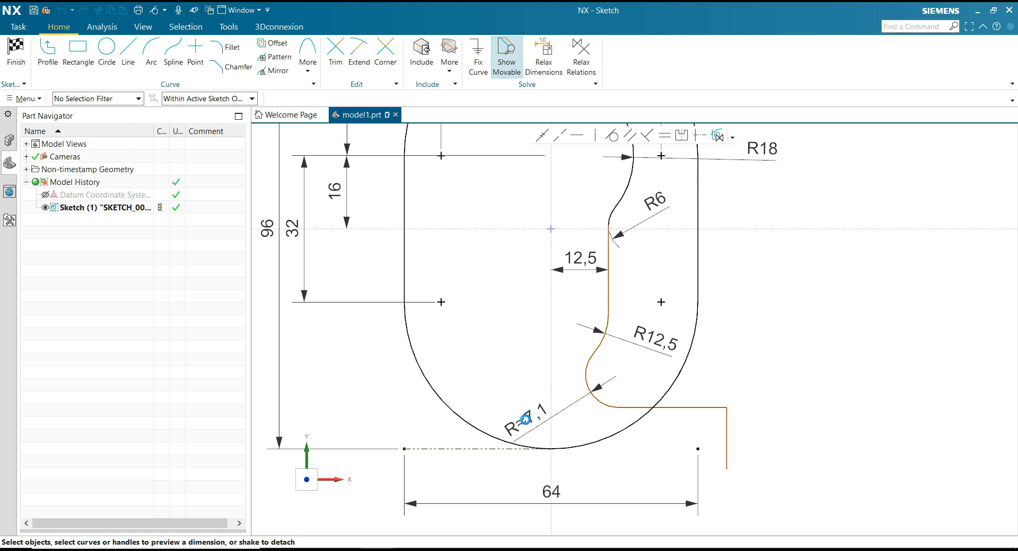
pyautogui.write('8')
pyautogui.press('Return')
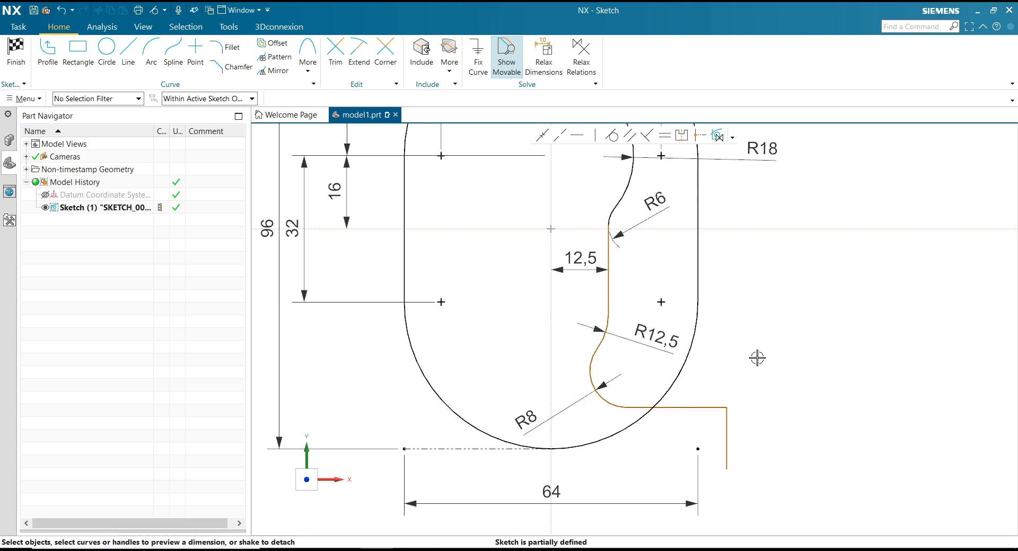
# Dimension the short vertical line's horizontal distance from the vertical axis as 35.
pyautogui.scroll(-3, 735, 344)
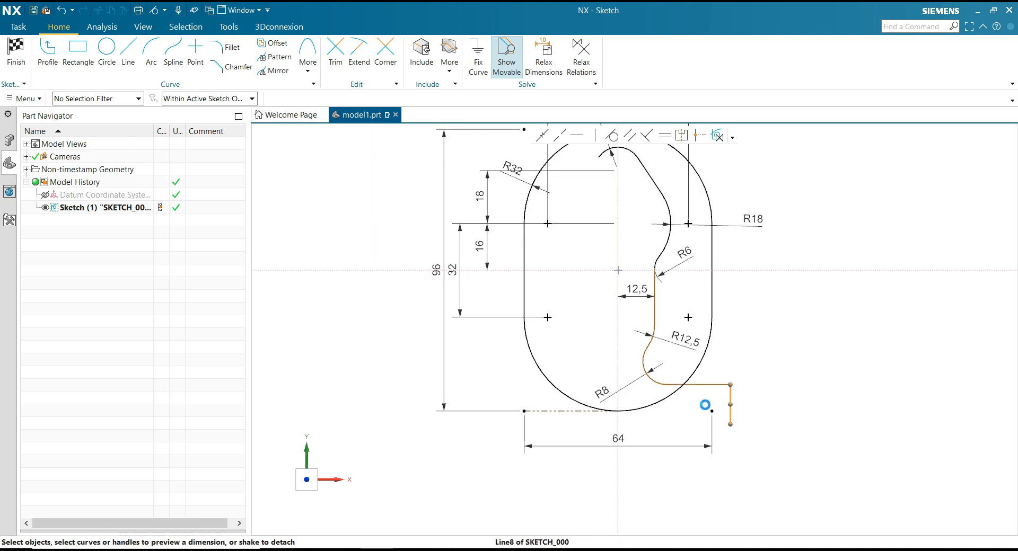
pyautogui.click(730, 405)
pyautogui.click(618, 359)
pyautogui.click(674, 472)
pyautogui.write('35')
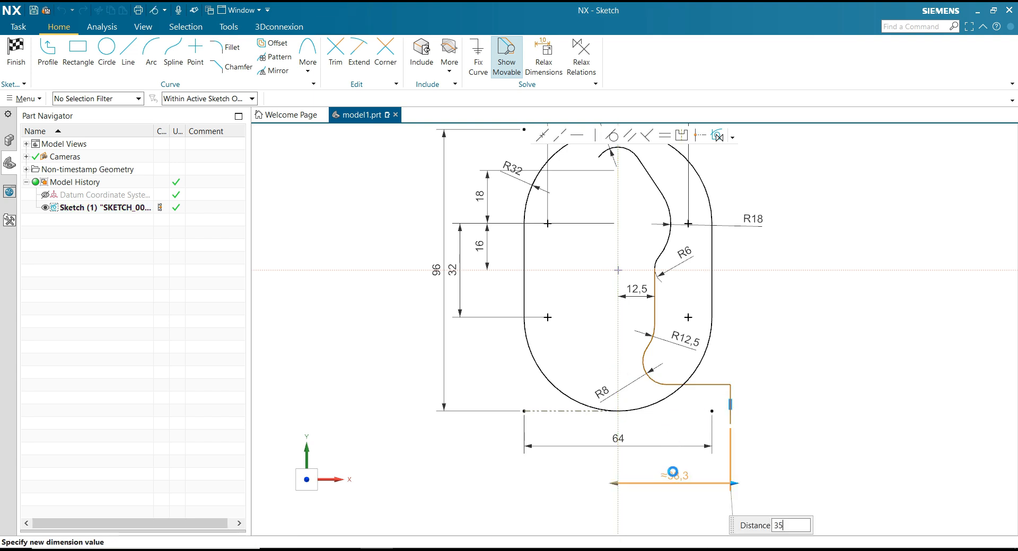
pyautogui.press('Return')
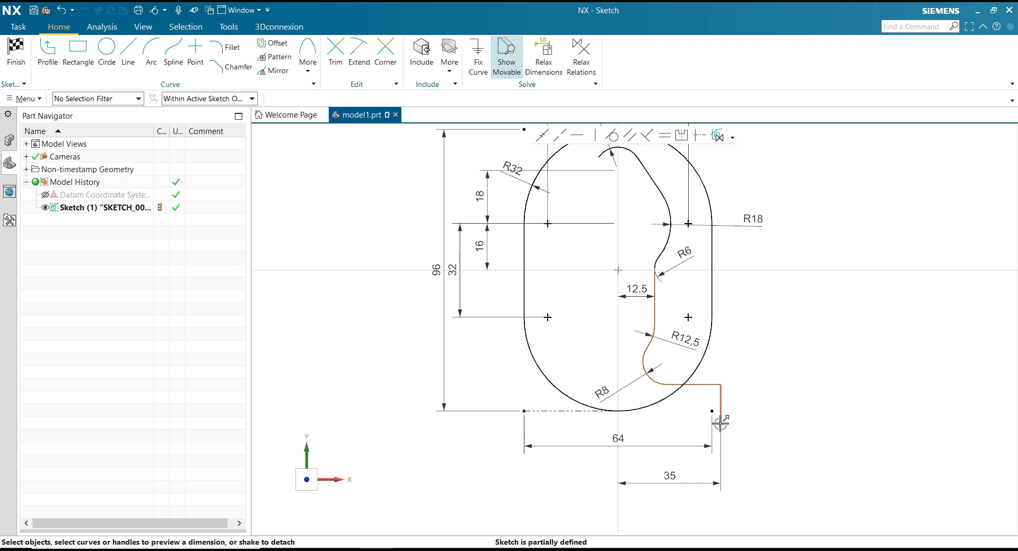
# Dimension the vertical distance from the upper R32 arc's centre to the lower end of the short vertical line as 64.
pyautogui.click(719, 425)
pyautogui.scroll(-2, 599, 330)
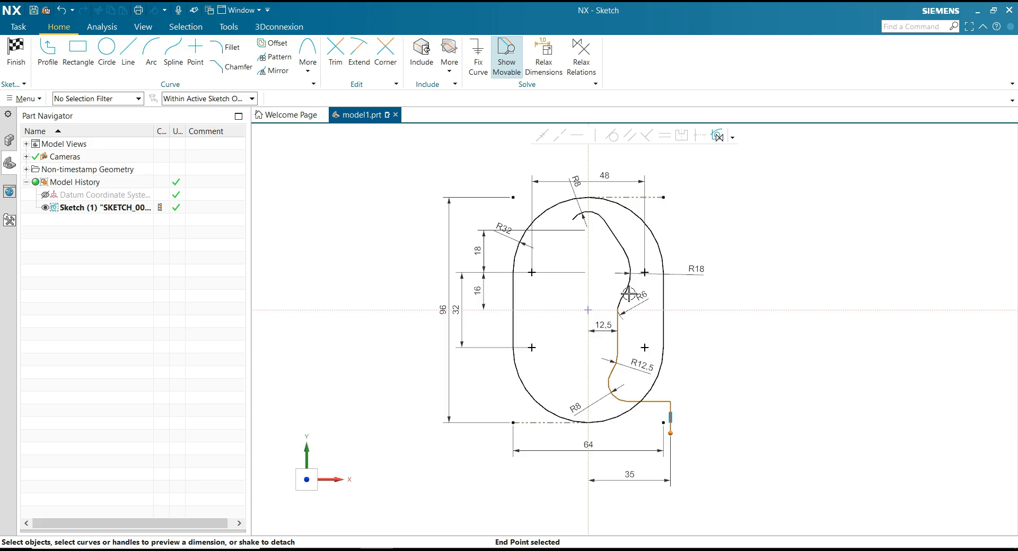
pyautogui.click(586, 272)
pyautogui.click(574, 350)
pyautogui.moveTo(575, 350); pyautogui.dragTo(738, 355)
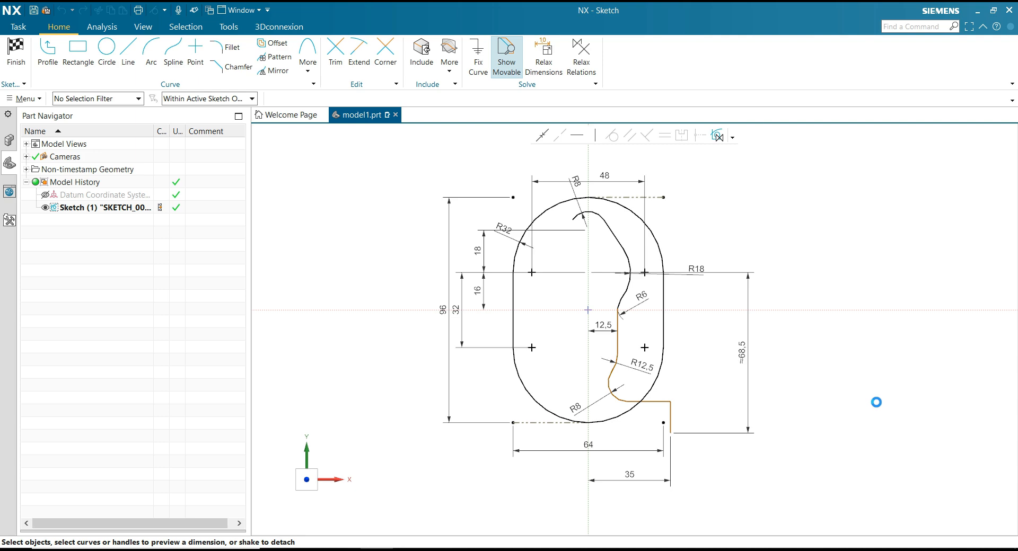
pyautogui.write('64')
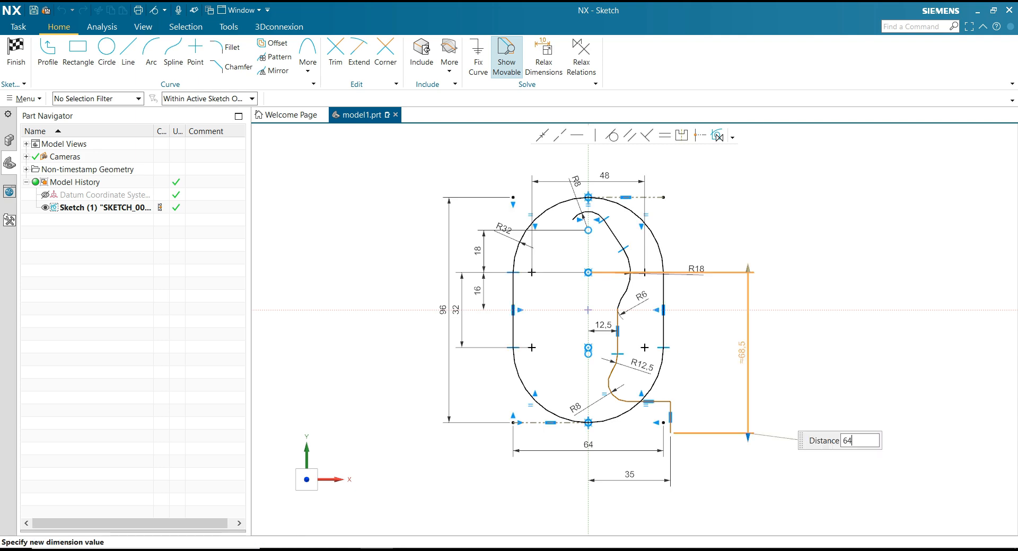
pyautogui.press('Return')
# Set the length of the short vertical line at the contour's end to 10.
pyautogui.scroll(2, 686, 395)
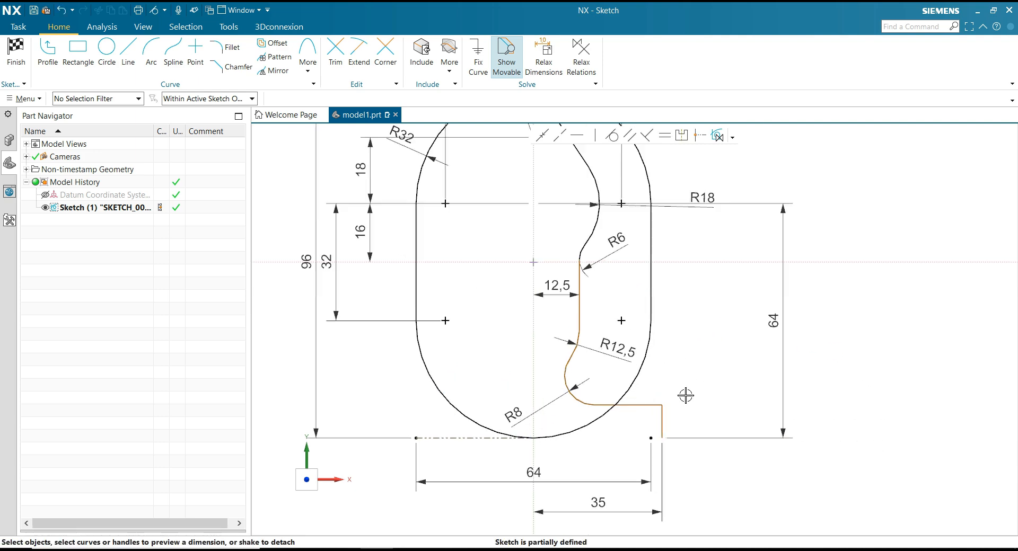
pyautogui.click(661, 422)
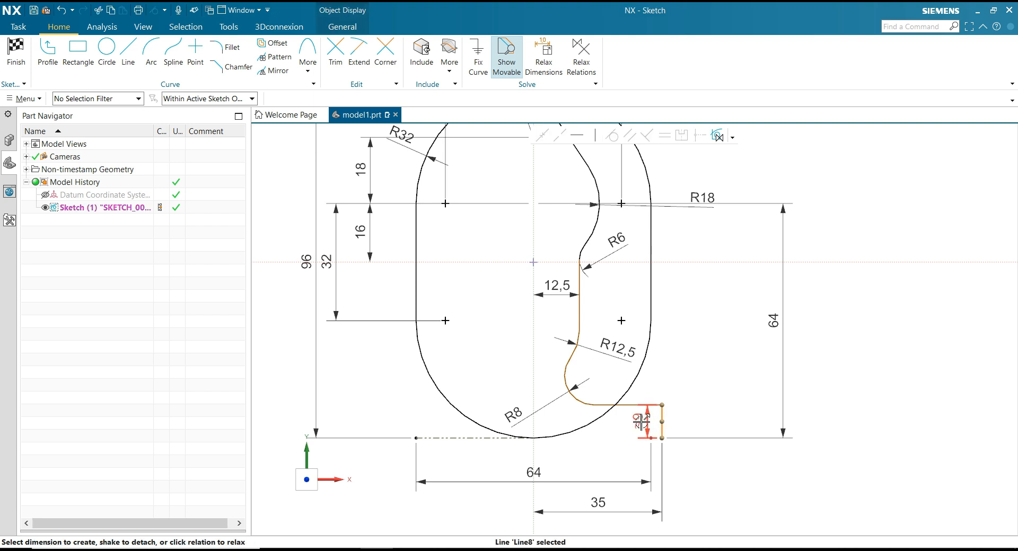
pyautogui.click(708, 416)
pyautogui.write('10')
pyautogui.press('Return')
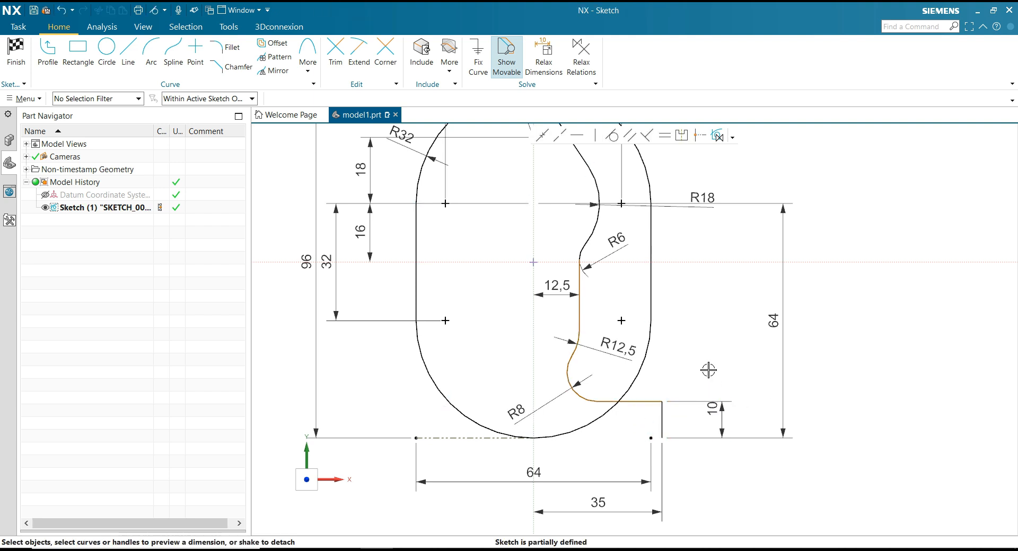
# Make the inner vertical line and the R12.5 arc below it tangent.
pyautogui.scroll(-1, 709, 369)
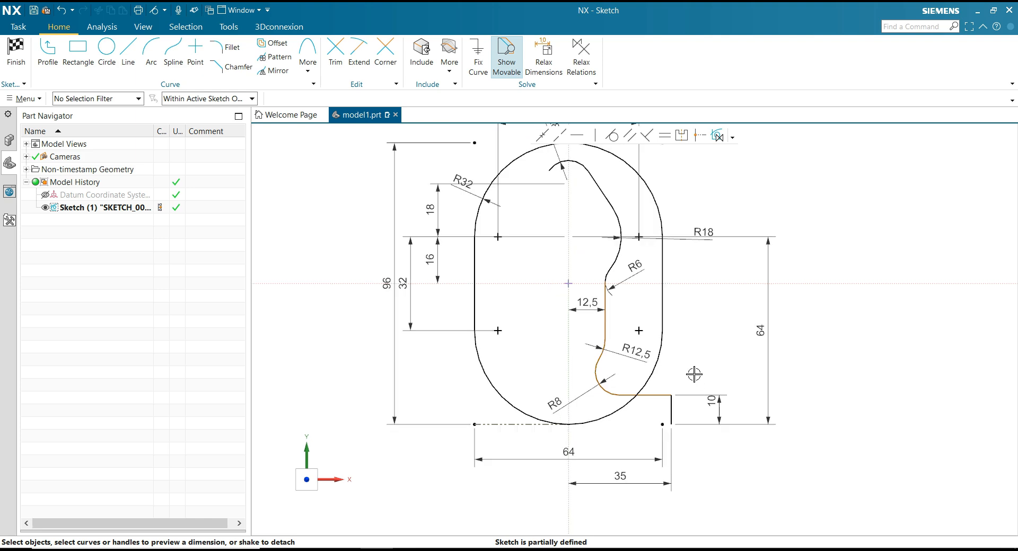
pyautogui.scroll(1, 611, 306)
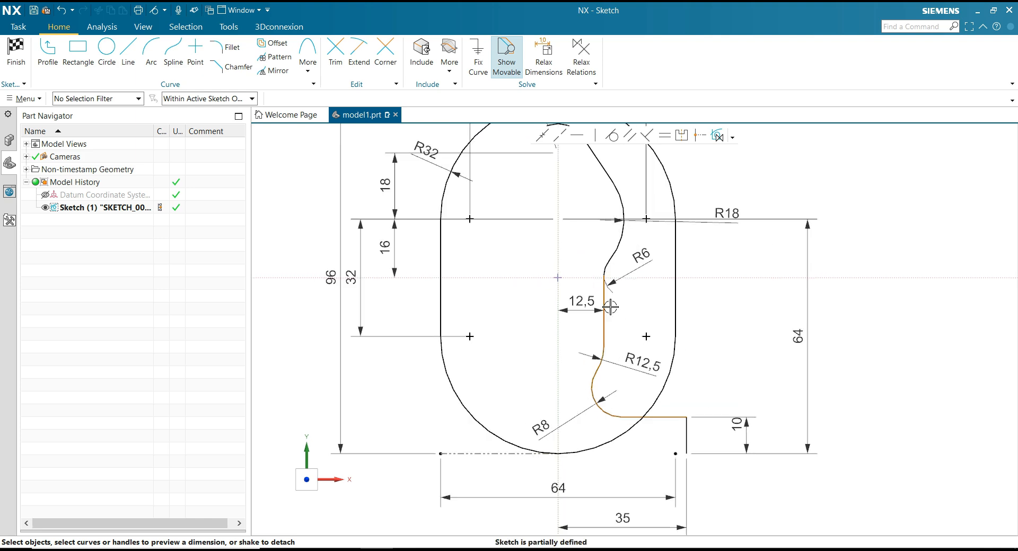
pyautogui.click(611, 135)
pyautogui.scroll(2, 627, 347)
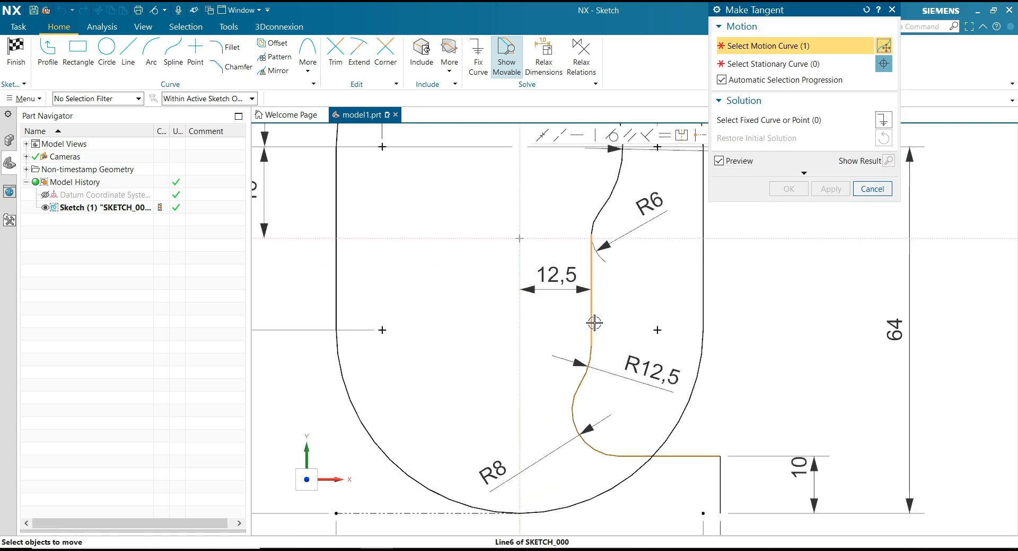
pyautogui.click(594, 352)
pyautogui.click(590, 362)
pyautogui.click(799, 191)
# Make the centre of the R12.5 arc coincident with the centre of the lower R32 arc.
pyautogui.scroll(-1, 642, 292)
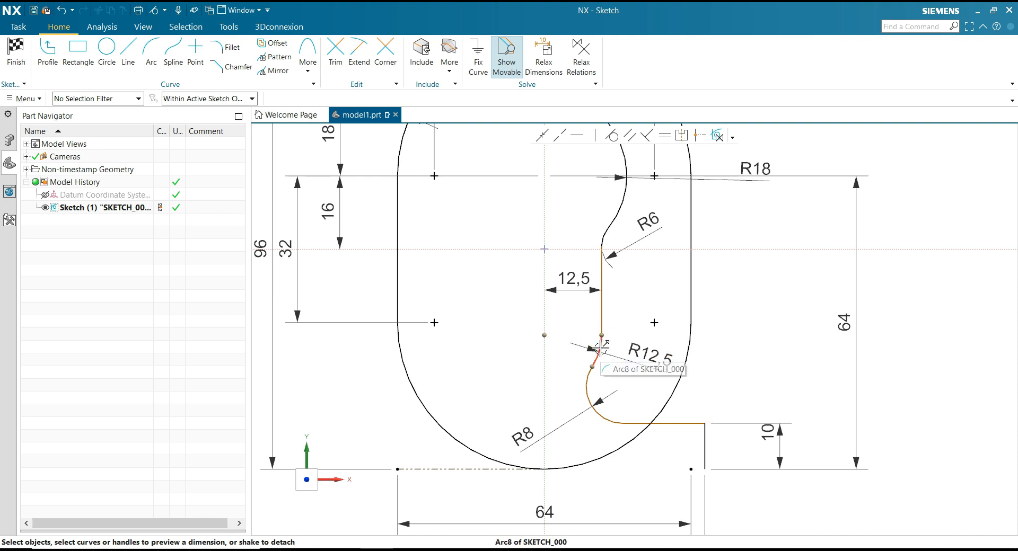
pyautogui.click(612, 138)
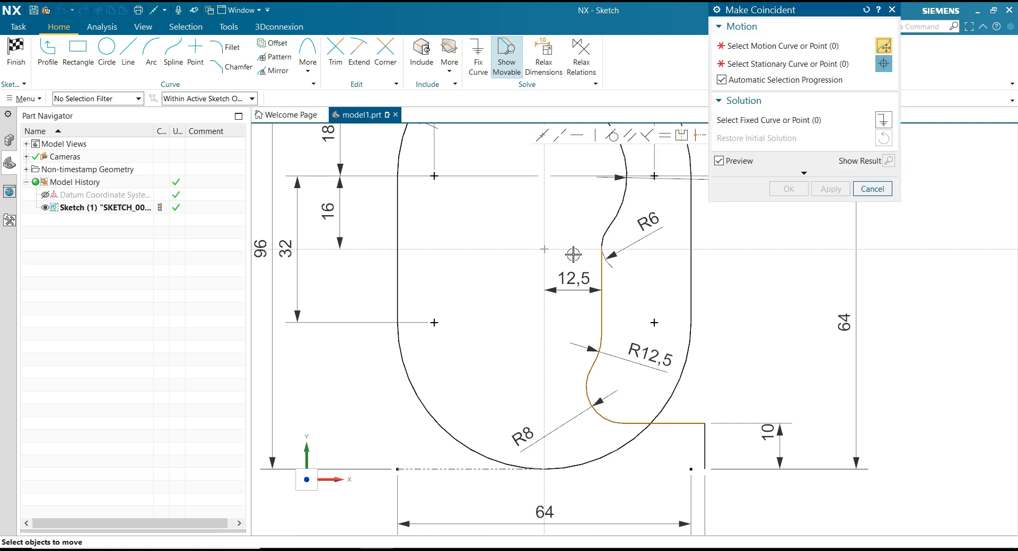
pyautogui.click(543, 335)
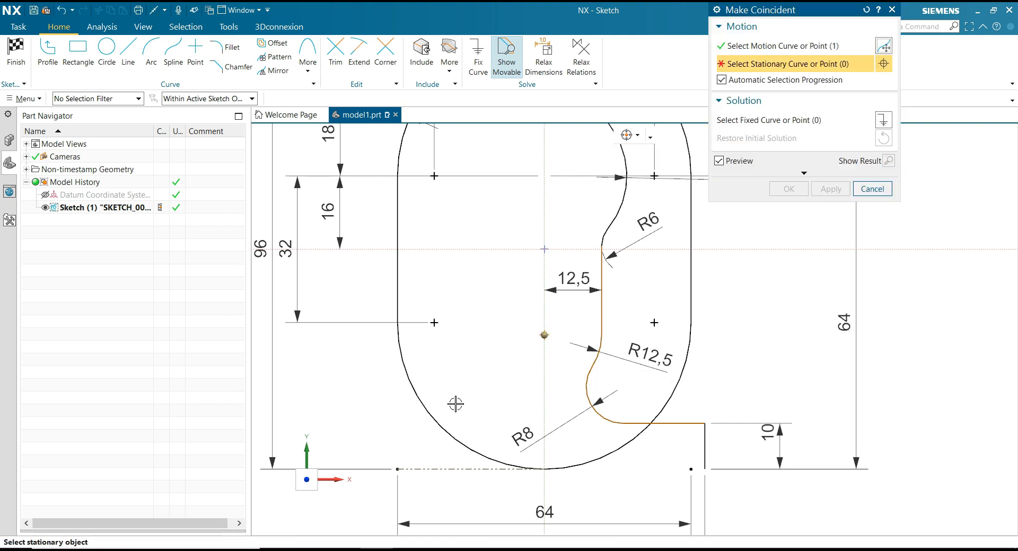
pyautogui.click(545, 322)
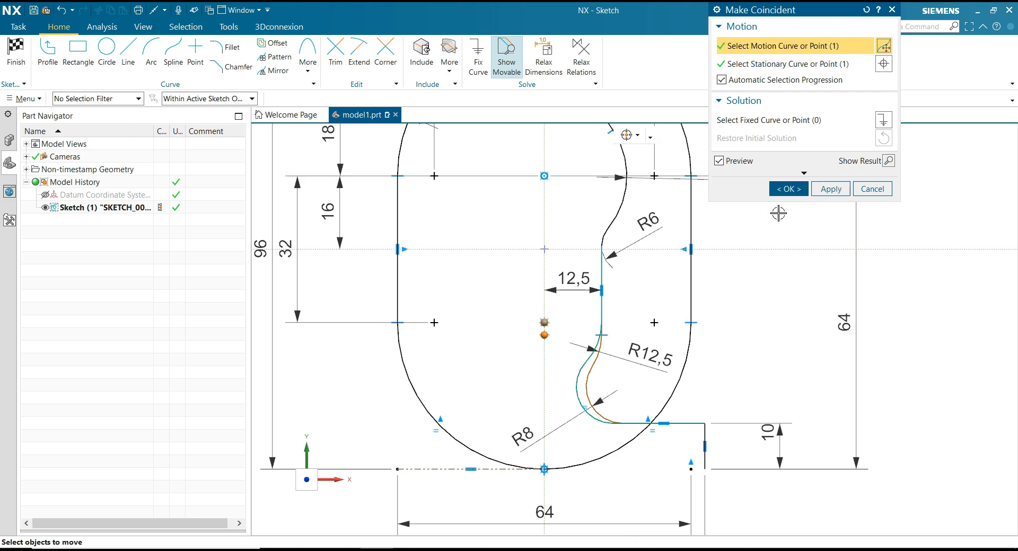
pyautogui.click(787, 189)
# Mirror the eight inner contour curves, from the slanted line below the top R8 arc to the short vertical line, about the vertical sketch axis.
pyautogui.scroll(3, 759, 322)
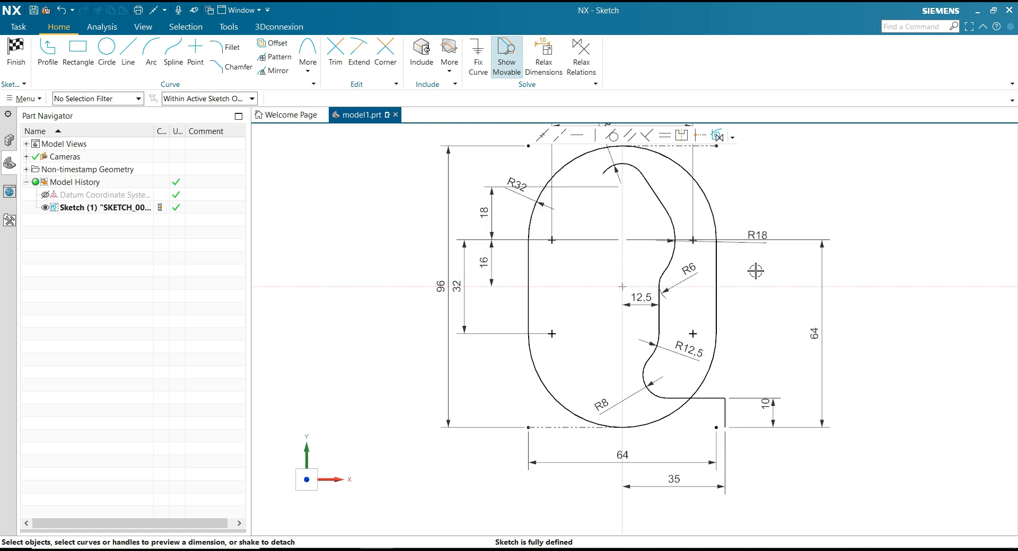
pyautogui.click(274, 70)
pyautogui.click(661, 200)
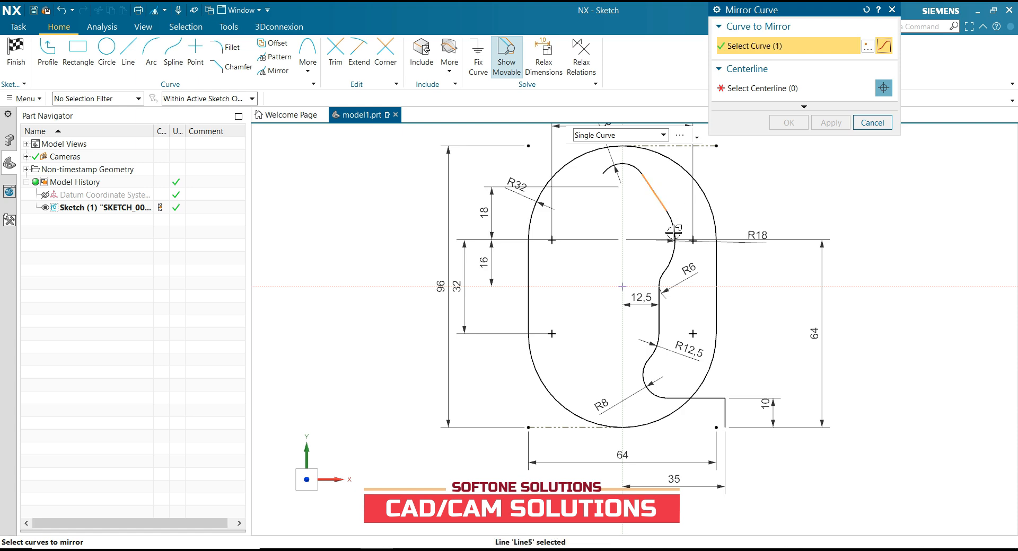
pyautogui.click(672, 252)
pyautogui.scroll(-3, 687, 301)
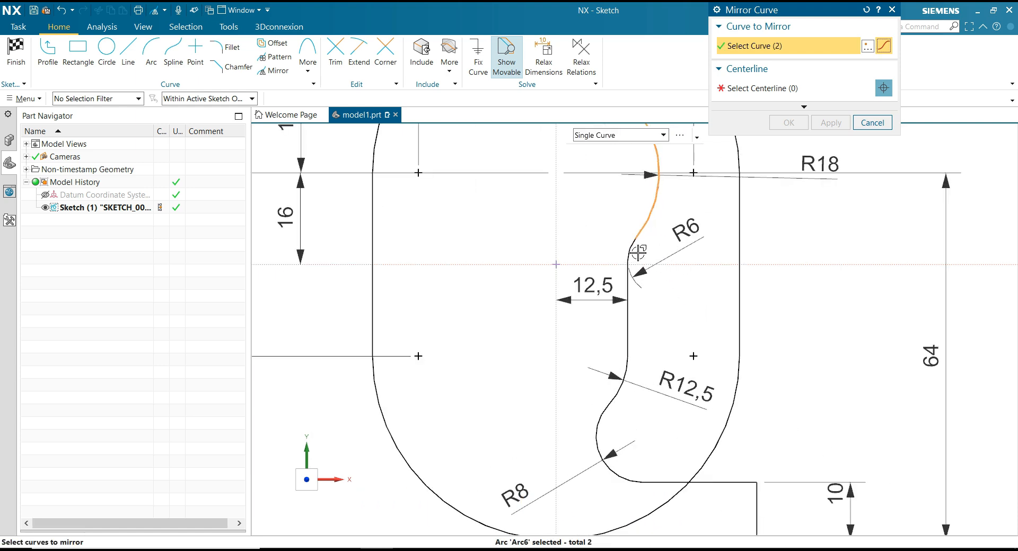
pyautogui.click(631, 265)
pyautogui.click(626, 297)
pyautogui.click(615, 395)
pyautogui.click(598, 427)
pyautogui.click(684, 483)
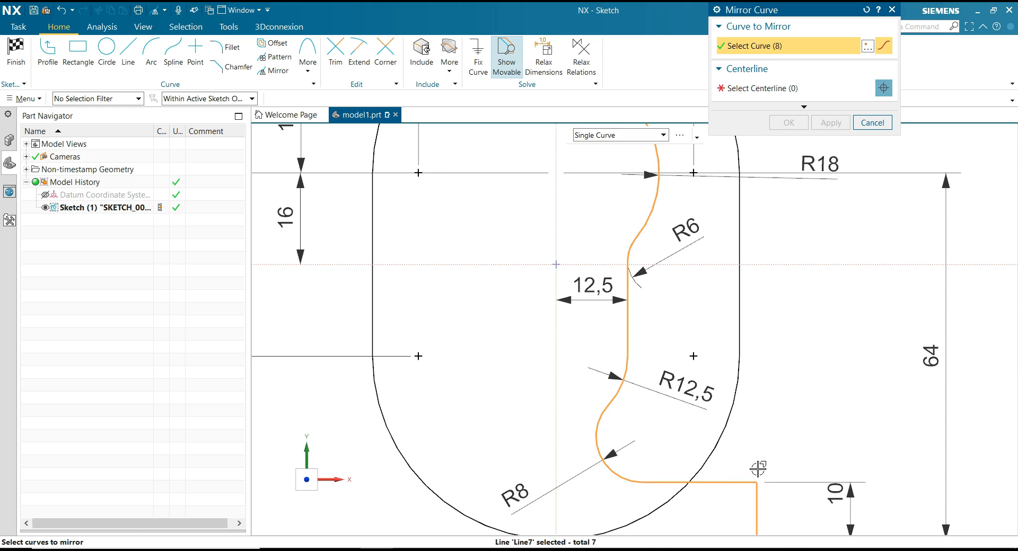
pyautogui.click(756, 496)
pyautogui.hotkey('ctrl', 'f')
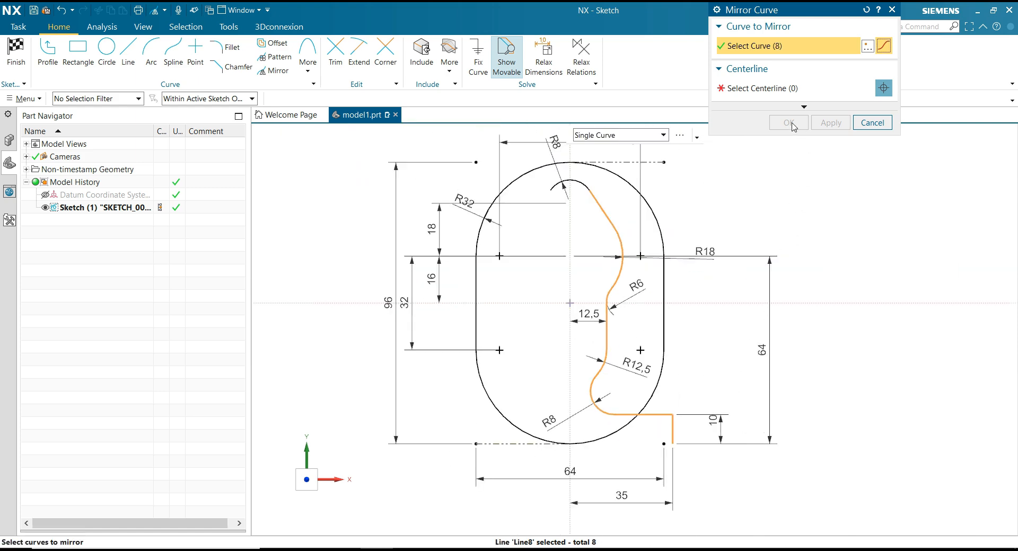
pyautogui.click(766, 97)
pyautogui.click(569, 247)
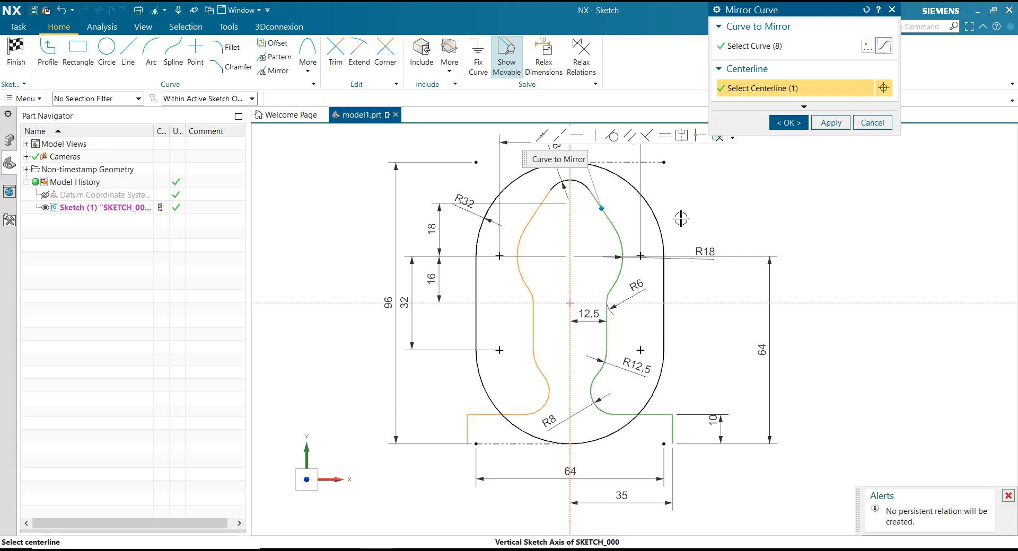
pyautogui.click(785, 124)
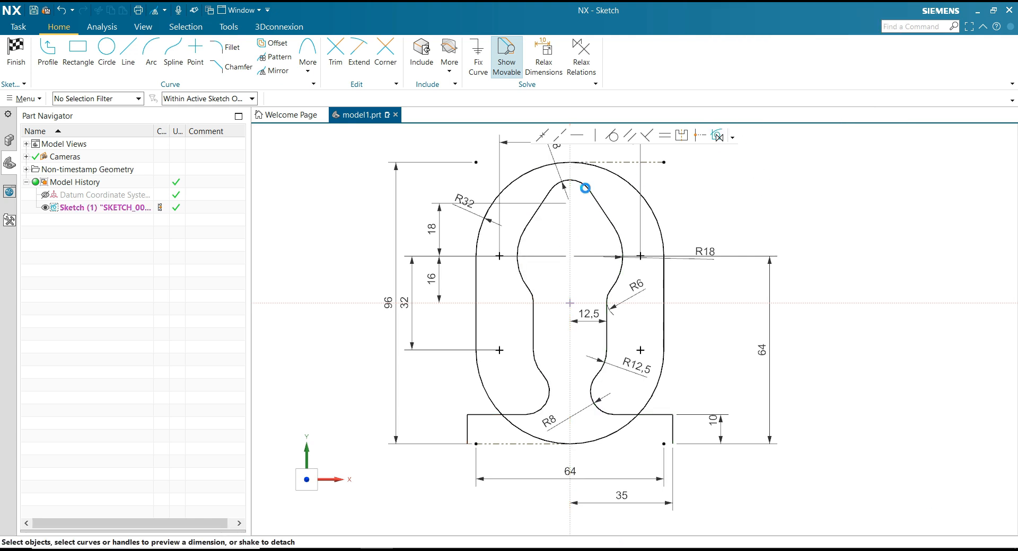
# Close the inner contour with a horizontal line joining the lower ends of the two short vertical lines.
pyautogui.click(127, 62)
pyautogui.click(476, 444)
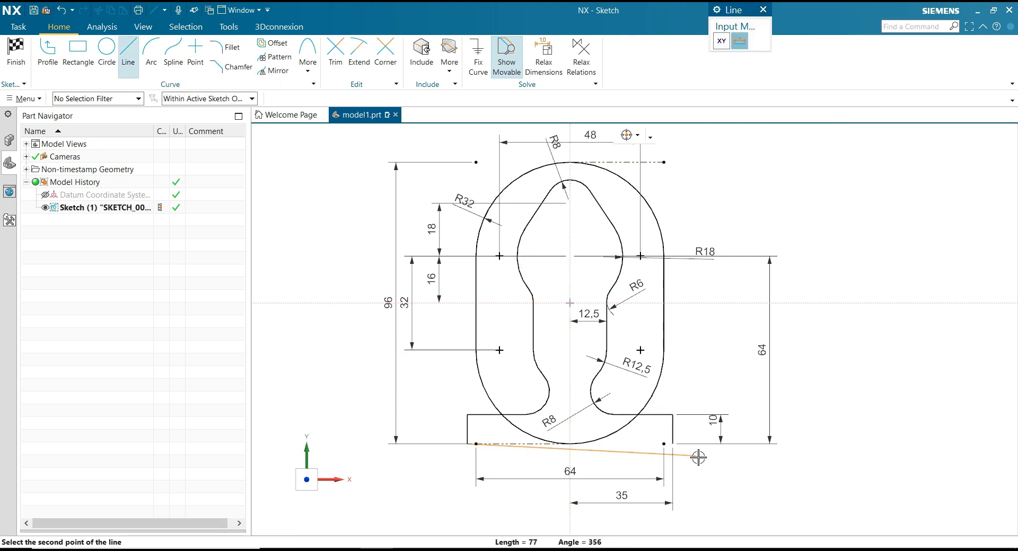
pyautogui.click(672, 440)
pyautogui.press('Escape')
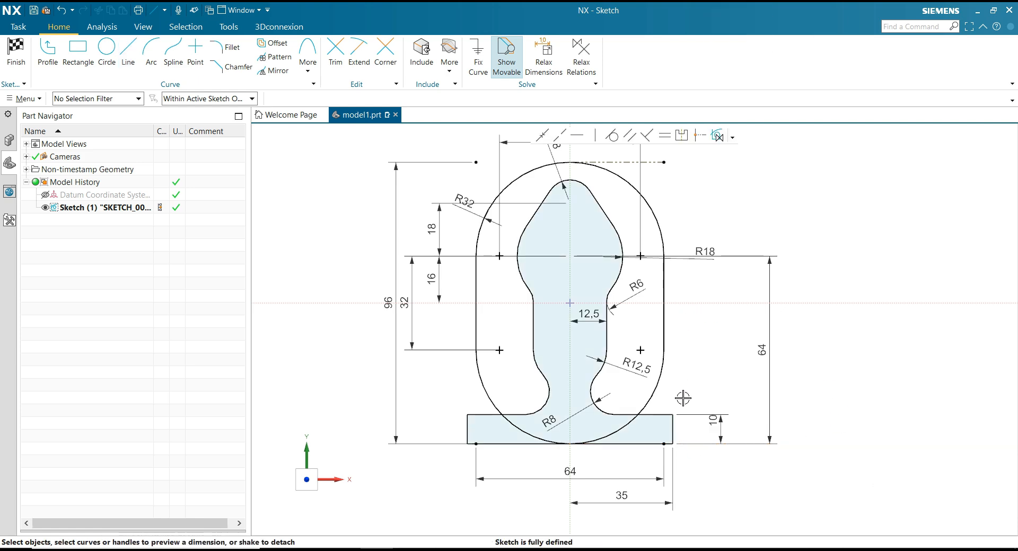
pyautogui.scroll(5, 683, 397)
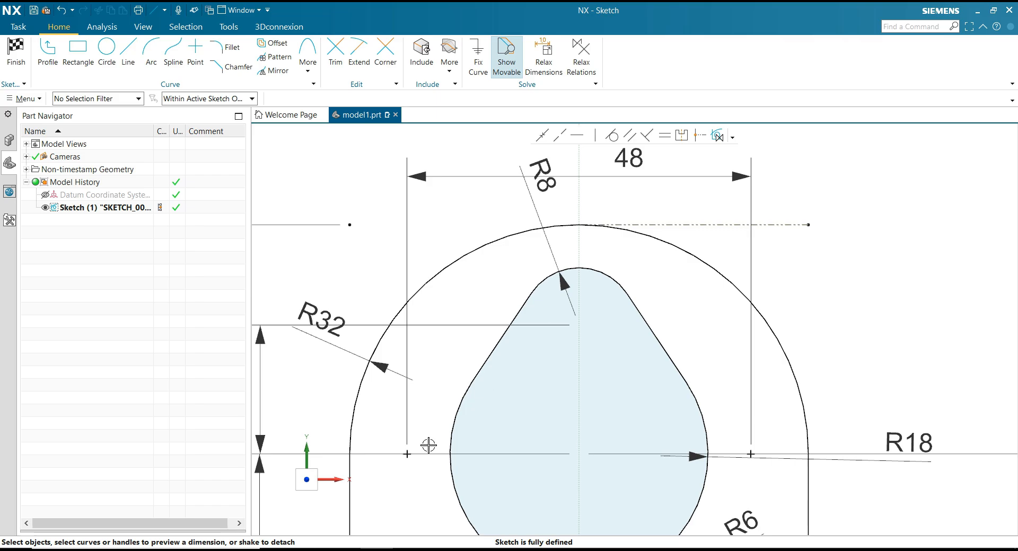
# Check the drawing in PowerPoint and sketch a three-point arc of about 3.5 mm radius between the top R8 arc and the upper R32 arc.
pyautogui.click(344, 550)
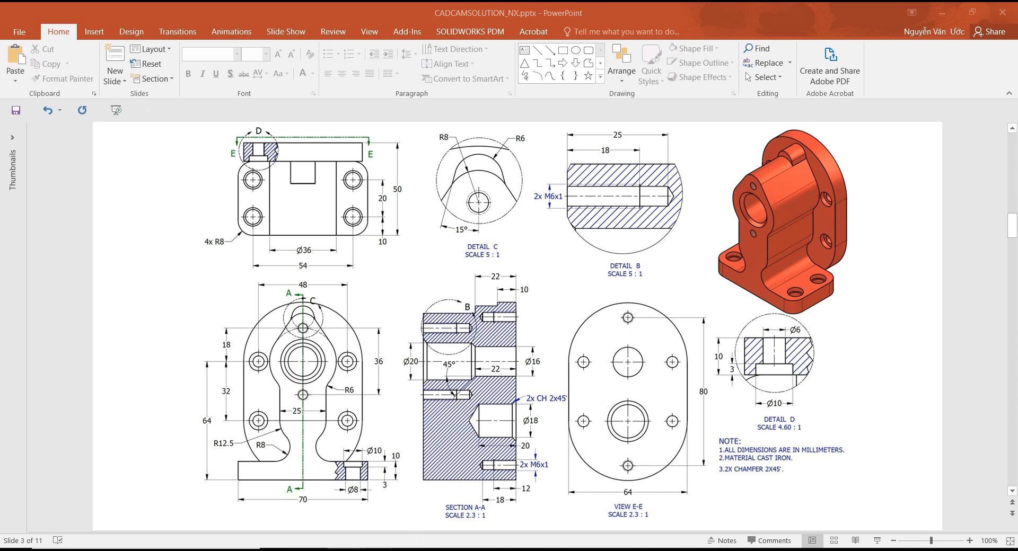
pyautogui.click(377, 549)
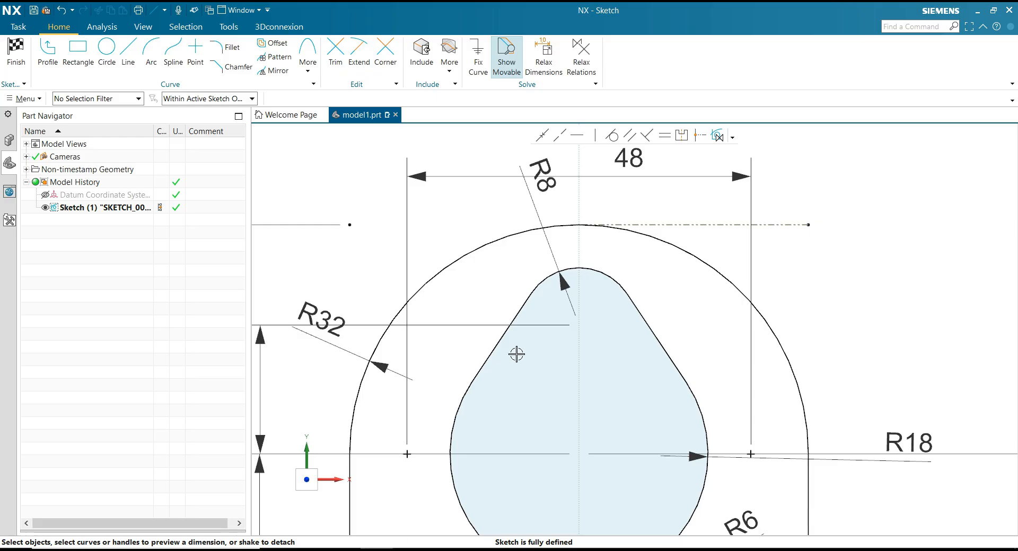
pyautogui.click(151, 56)
pyautogui.scroll(2, 604, 240)
pyautogui.scroll(1, 604, 242)
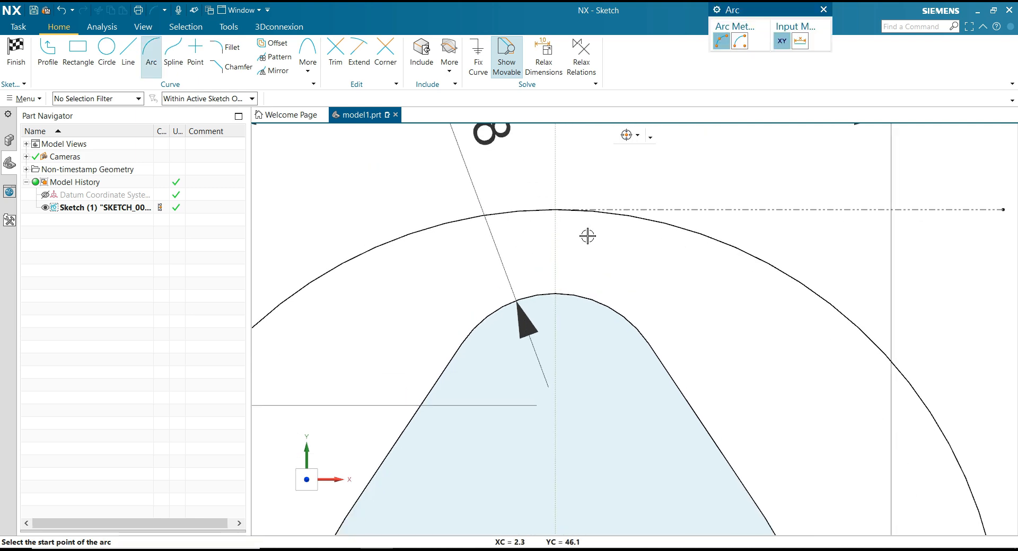
pyautogui.click(593, 239)
pyautogui.click(523, 239)
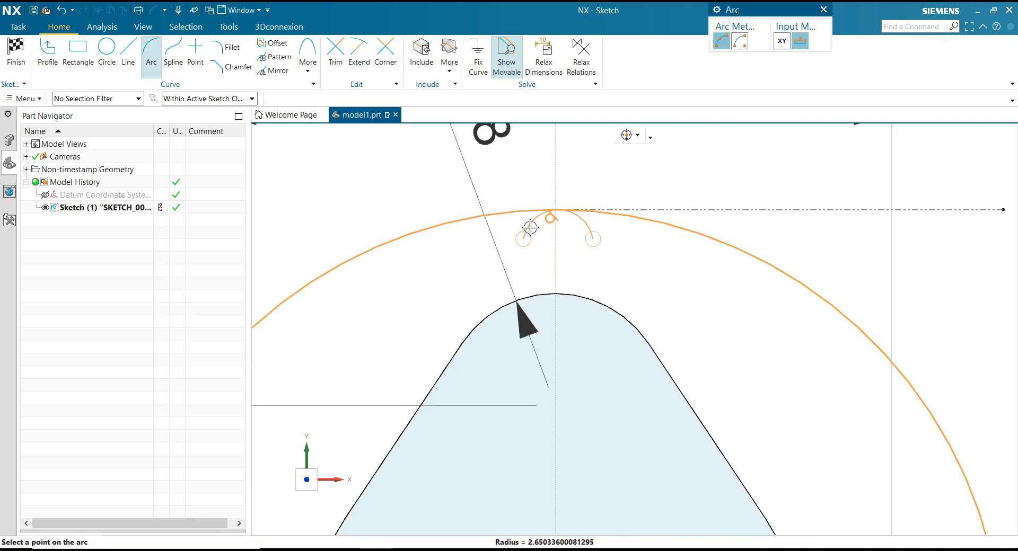
pyautogui.scroll(1, 539, 230)
pyautogui.click(541, 229)
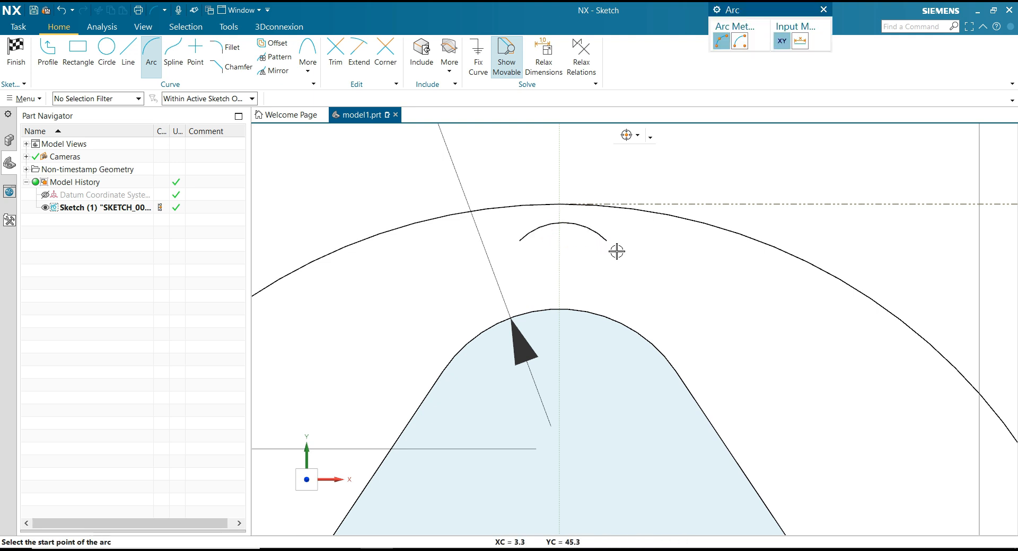
pyautogui.scroll(-1, 615, 251)
pyautogui.press('Escape')
# Align the small arc's two endpoints horizontally and its centre vertically with the centre of the top R8 arc.
pyautogui.click(595, 136)
pyautogui.click(608, 241)
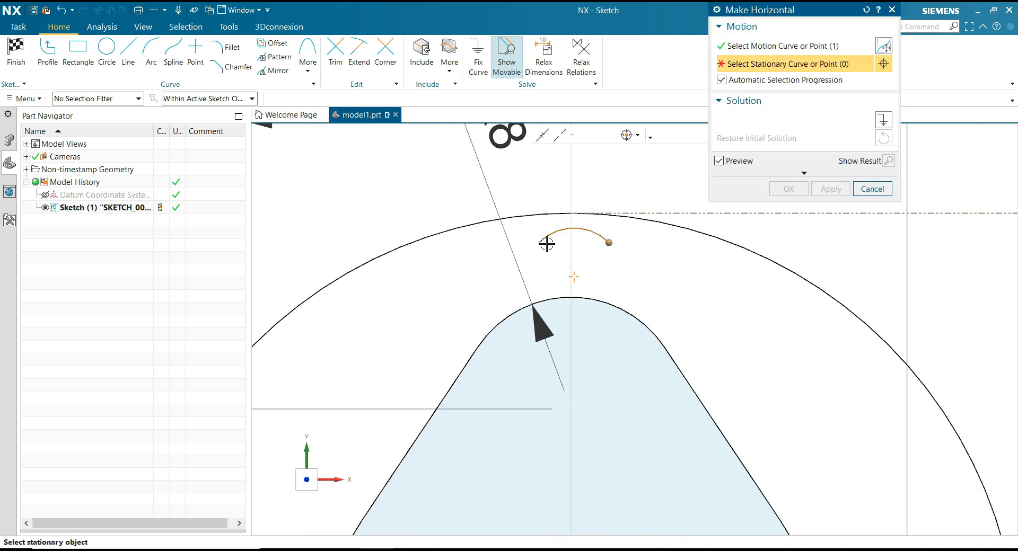
pyautogui.click(539, 243)
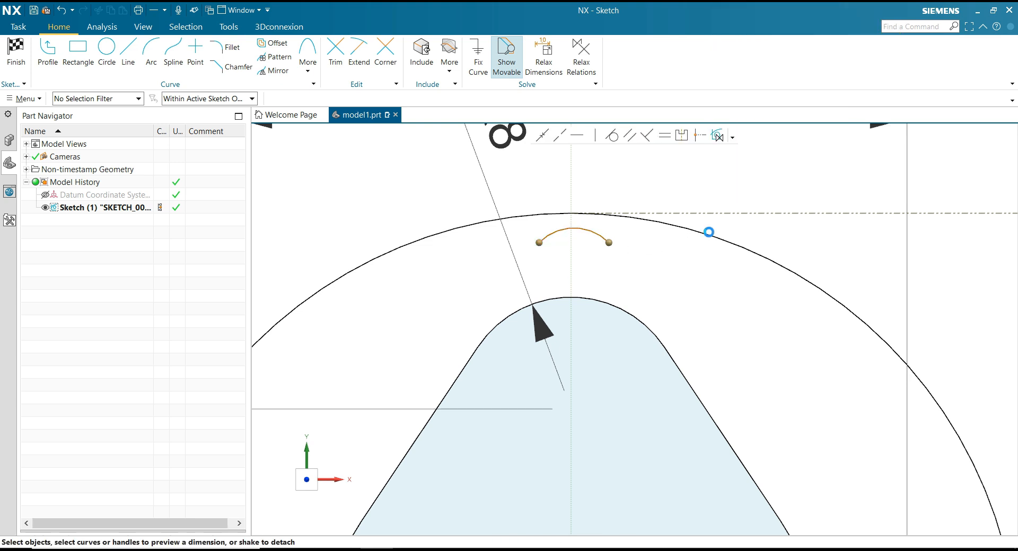
pyautogui.click(597, 136)
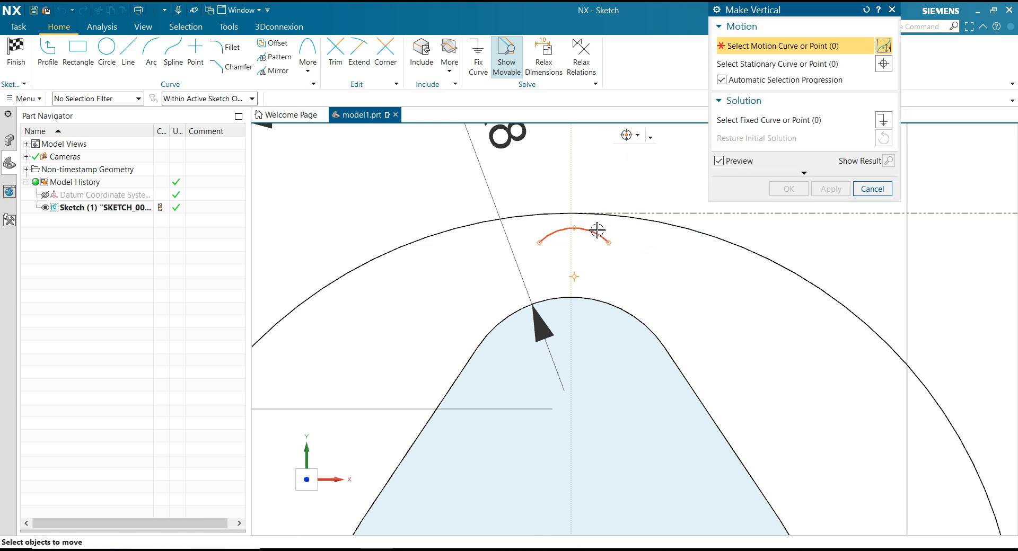
pyautogui.click(576, 277)
pyautogui.scroll(-2, 617, 246)
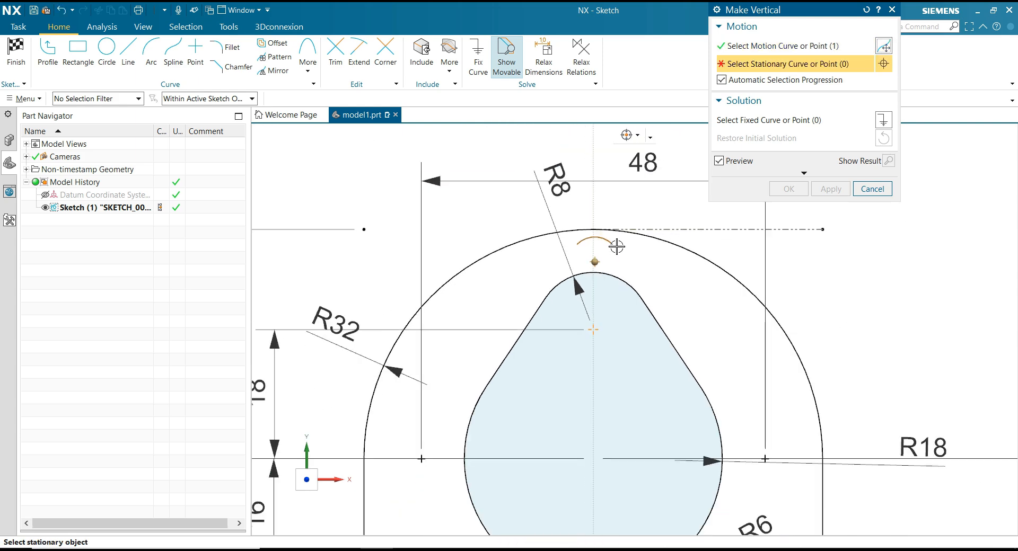
pyautogui.click(595, 328)
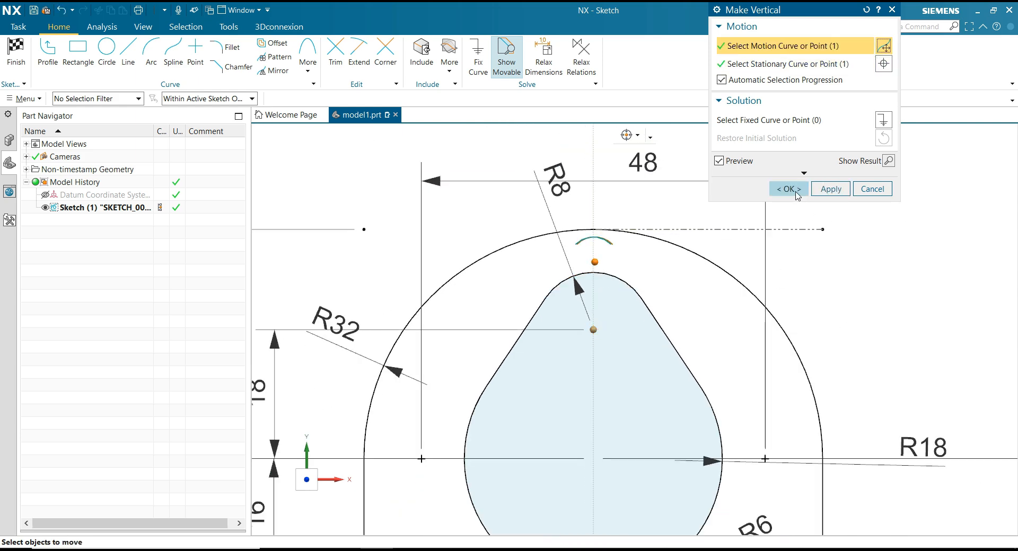
pyautogui.click(789, 188)
# Draw two slanted lines connecting the ends of the small arc to the corresponding ends of the top R8 arc.
pyautogui.scroll(3, 607, 259)
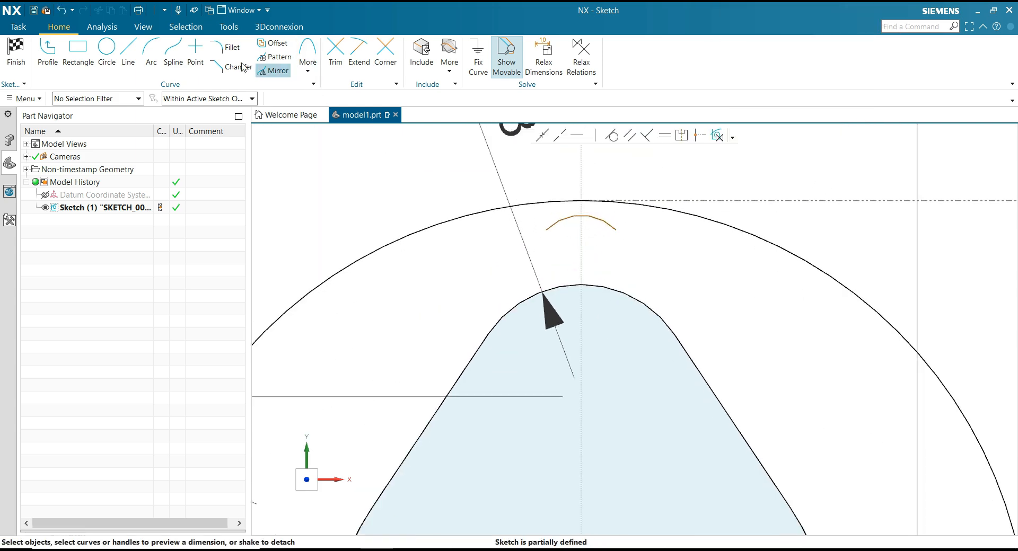
pyautogui.click(129, 56)
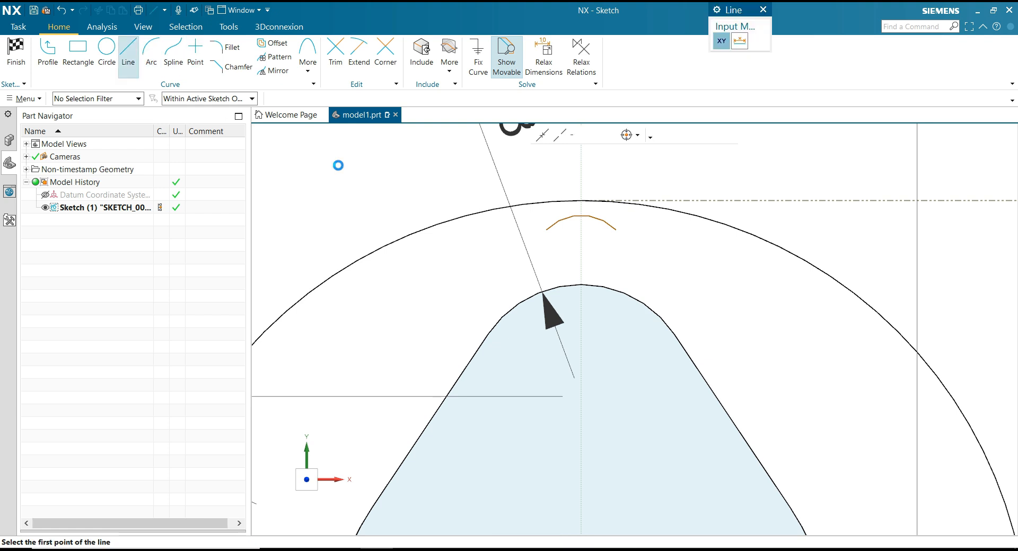
pyautogui.click(489, 336)
pyautogui.click(546, 229)
pyautogui.click(616, 230)
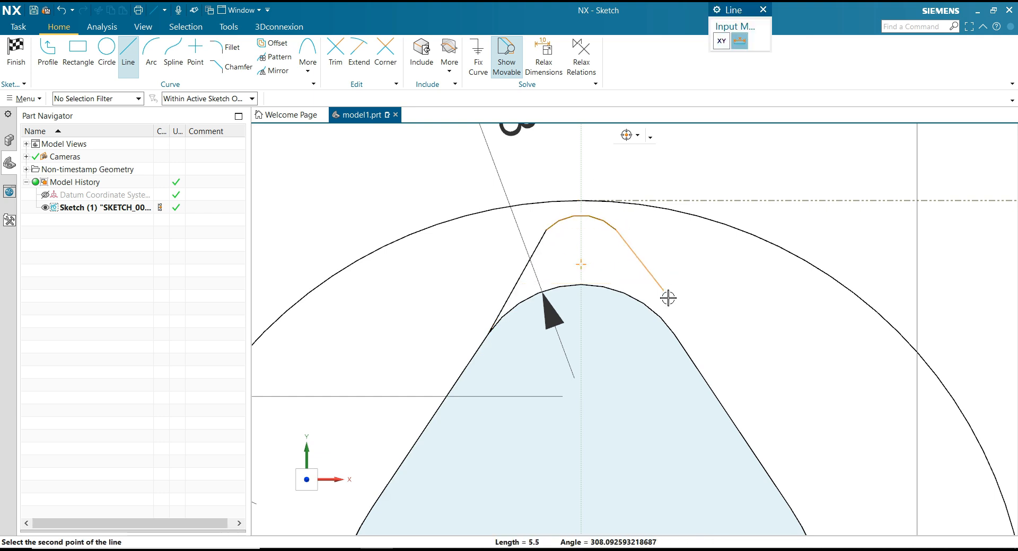
pyautogui.click(671, 332)
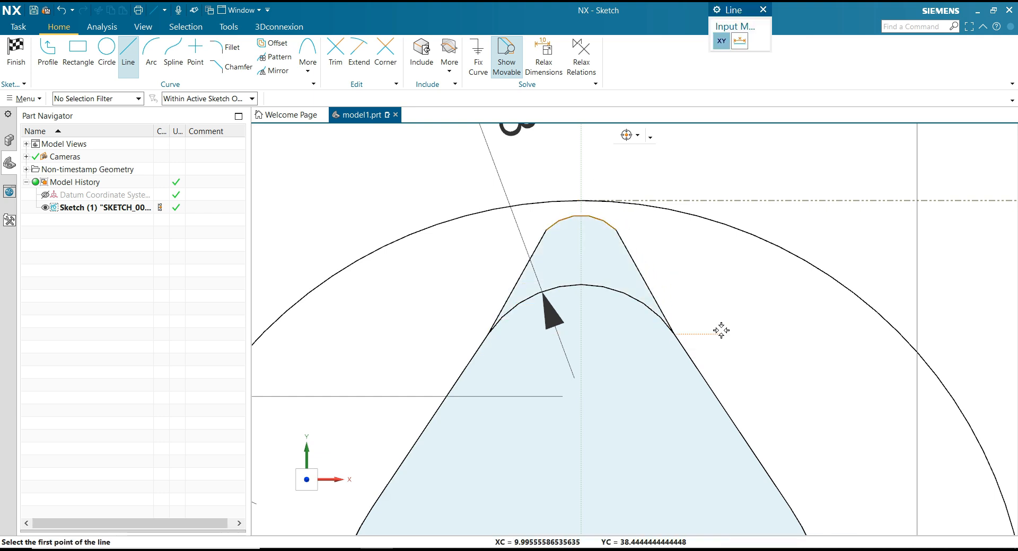
pyautogui.press('Escape')
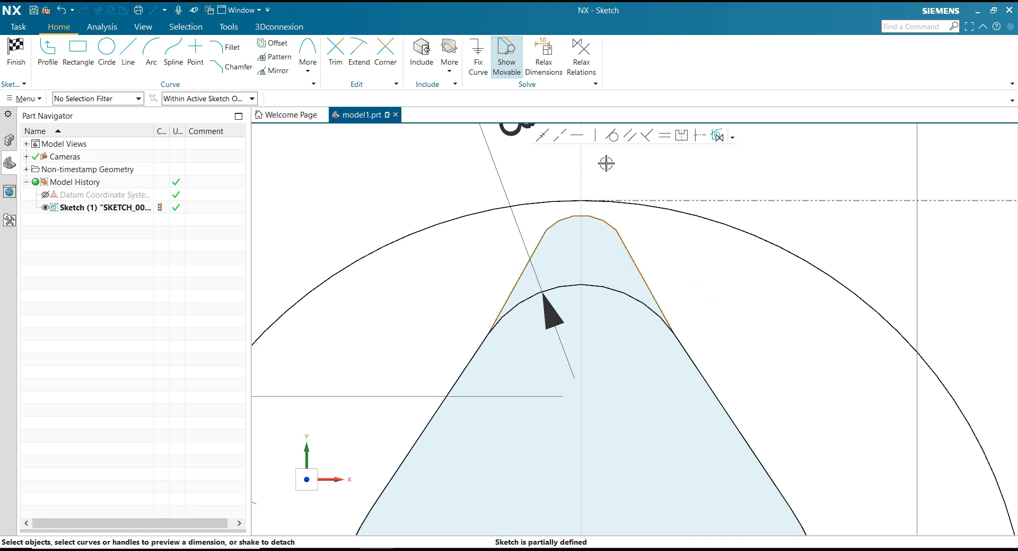
# Dimension the small top arc with a radius of 6 mm.
pyautogui.click(595, 219)
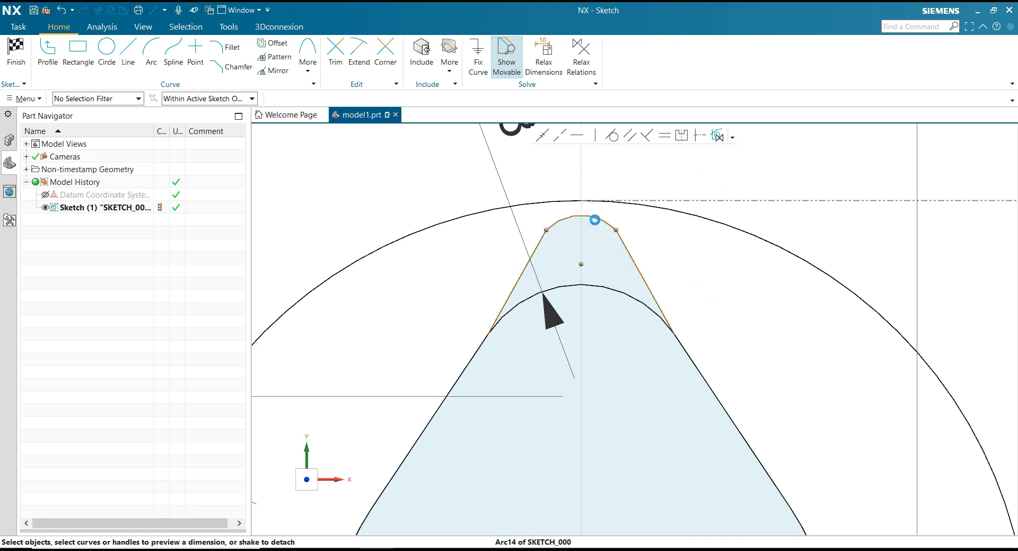
pyautogui.scroll(1, 585, 348)
pyautogui.scroll(-4, 585, 350)
pyautogui.click(595, 207)
pyautogui.write('6')
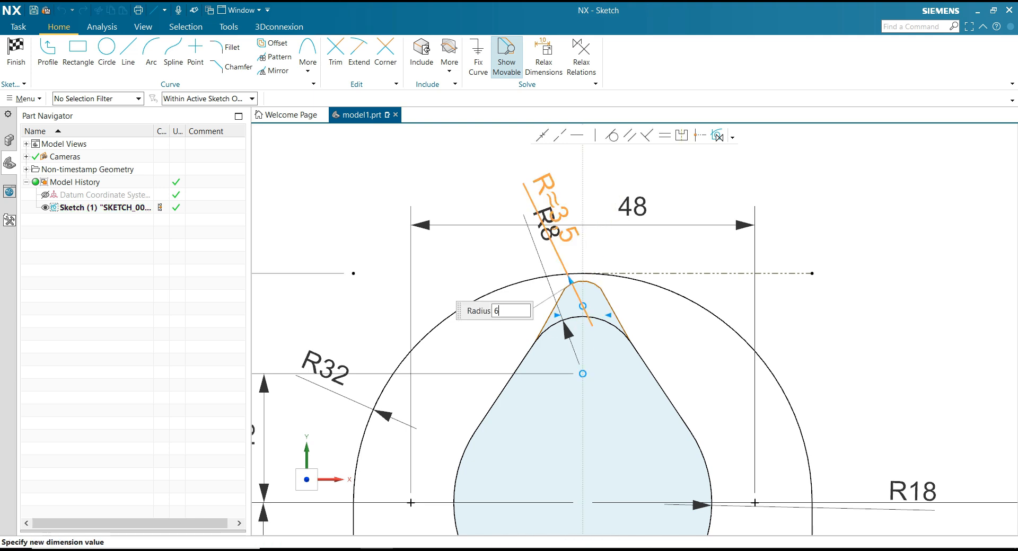
pyautogui.press('Return')
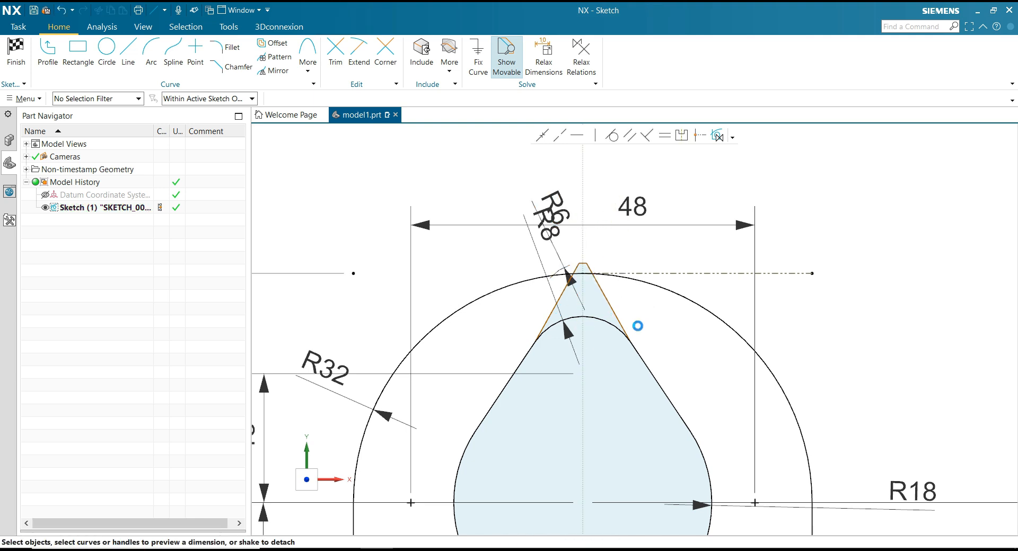
# Dimension the angle between the slanted line left of the R6 arc and the vertical sketch axis as 15°.
pyautogui.scroll(2, 637, 367)
pyautogui.click(518, 260)
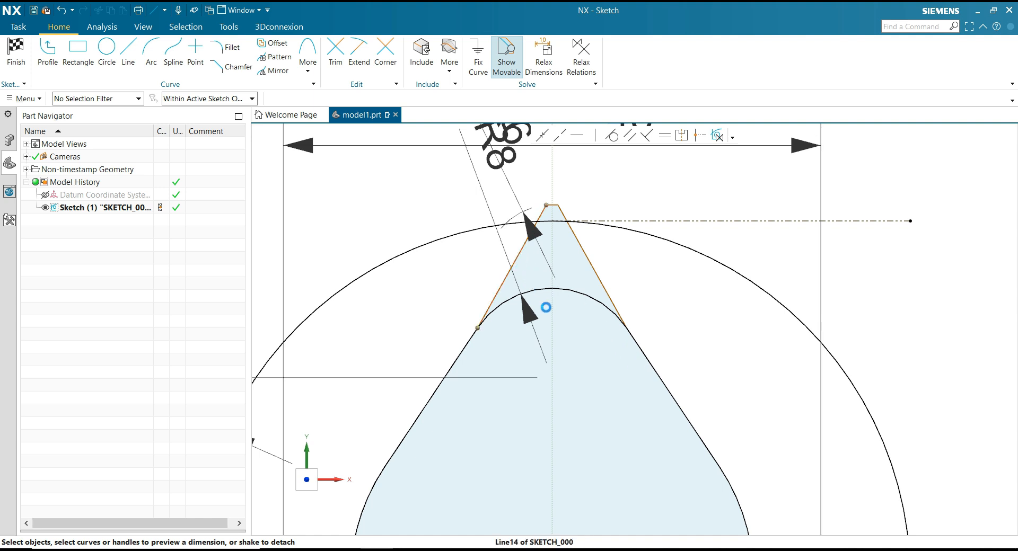
pyautogui.click(552, 312)
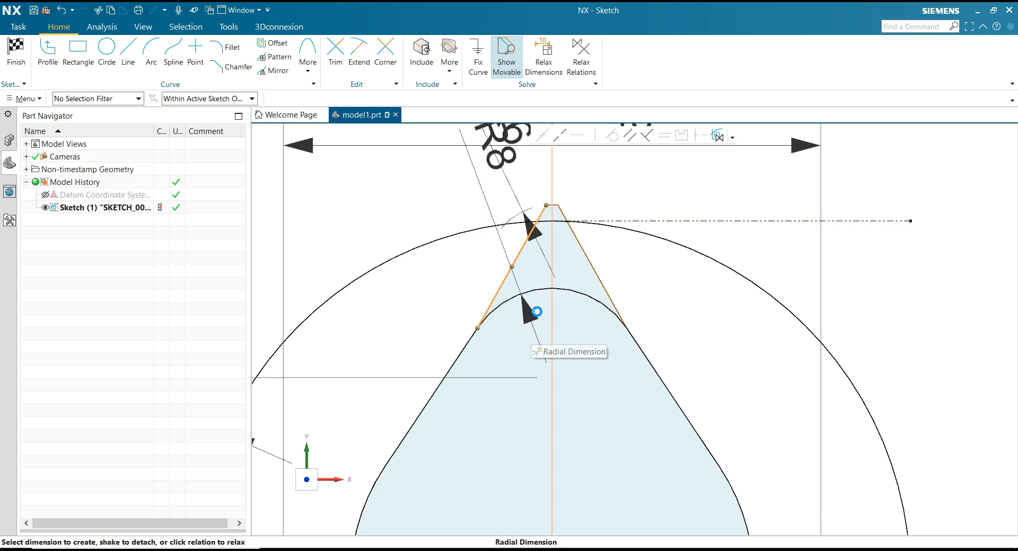
pyautogui.scroll(-2, 597, 302)
pyautogui.press('Escape')
pyautogui.scroll(2, 582, 286)
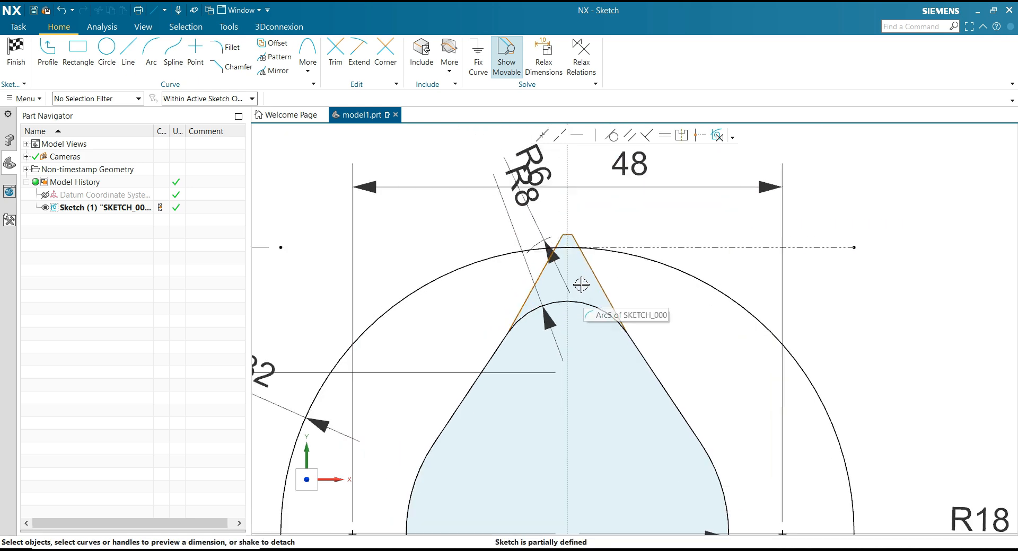
pyautogui.click(564, 333)
pyautogui.click(564, 331)
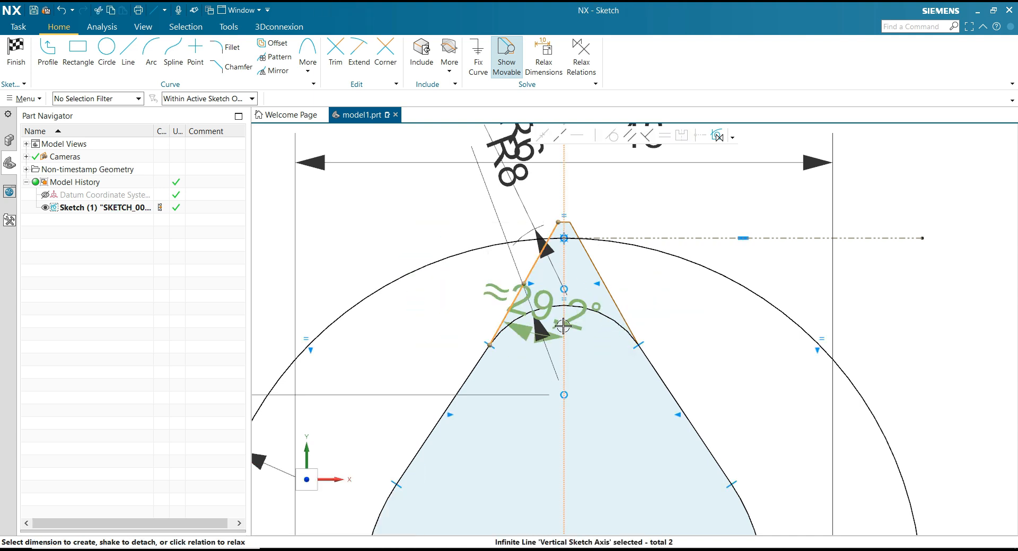
pyautogui.click(514, 437)
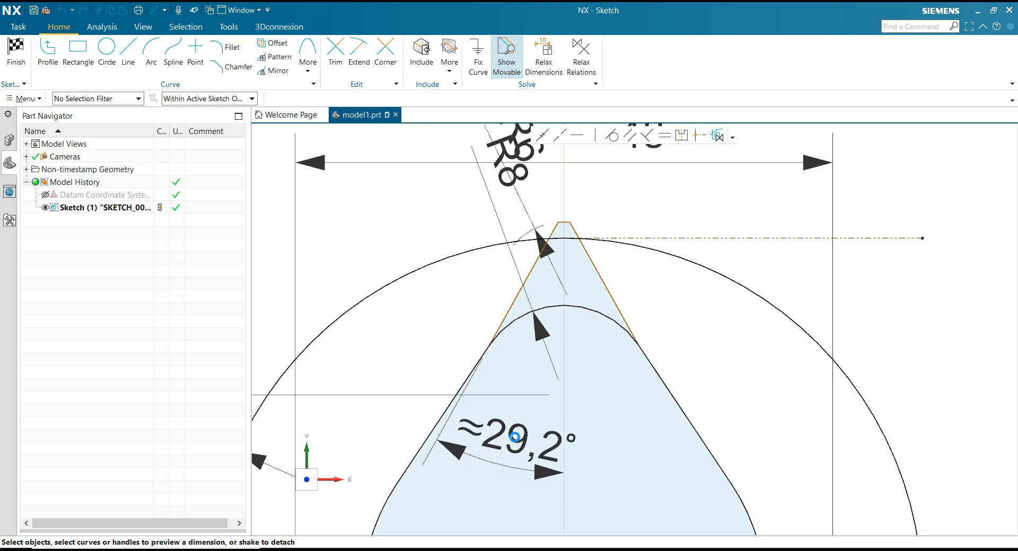
pyautogui.write('15')
pyautogui.press('Return')
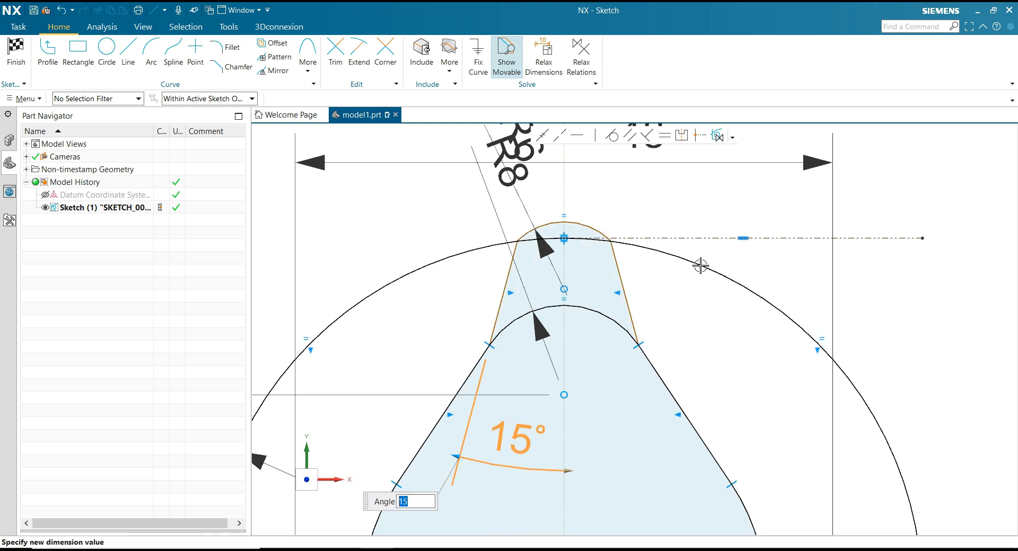
# Make the top R6 arc tangent to the slanted line on its left.
pyautogui.scroll(2, 603, 211)
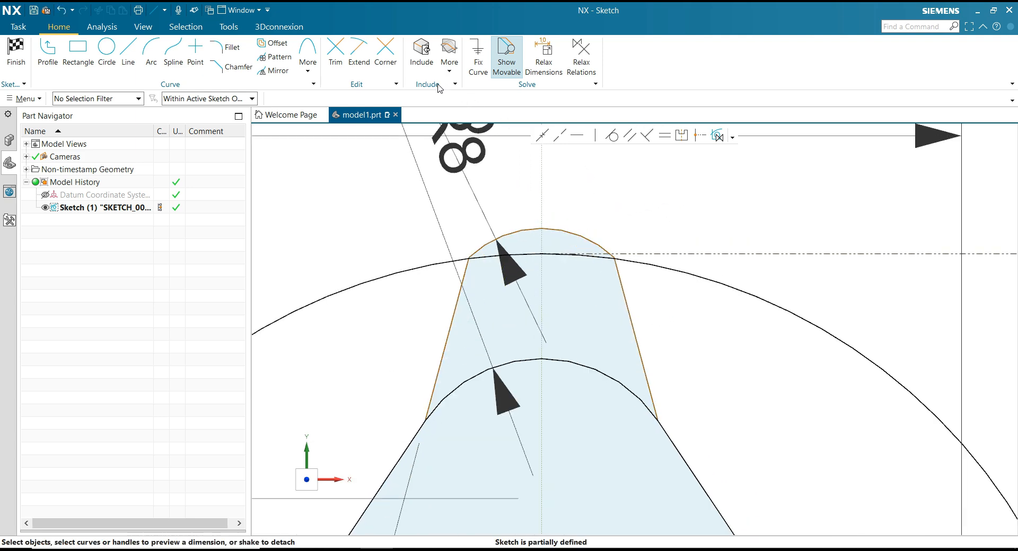
pyautogui.click(611, 135)
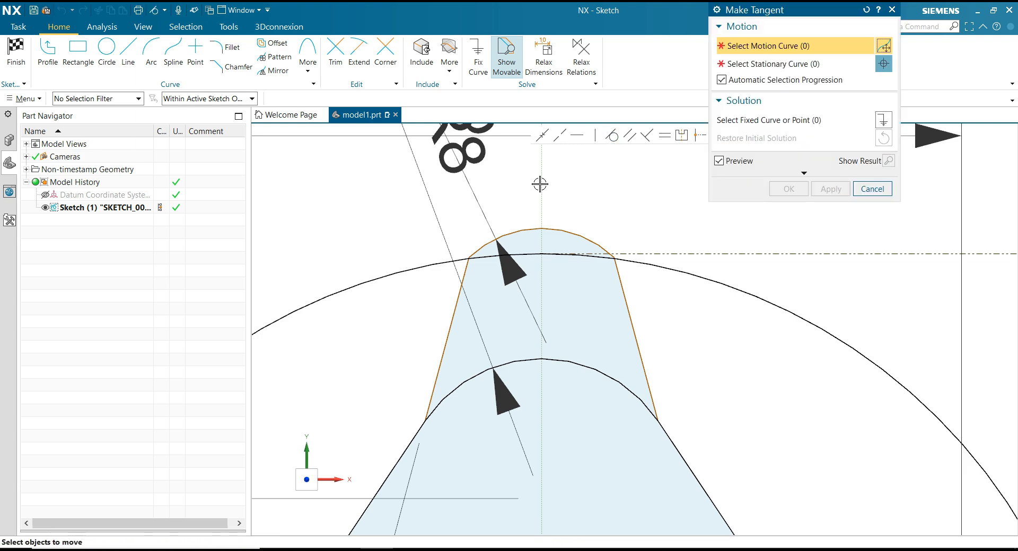
pyautogui.click(480, 248)
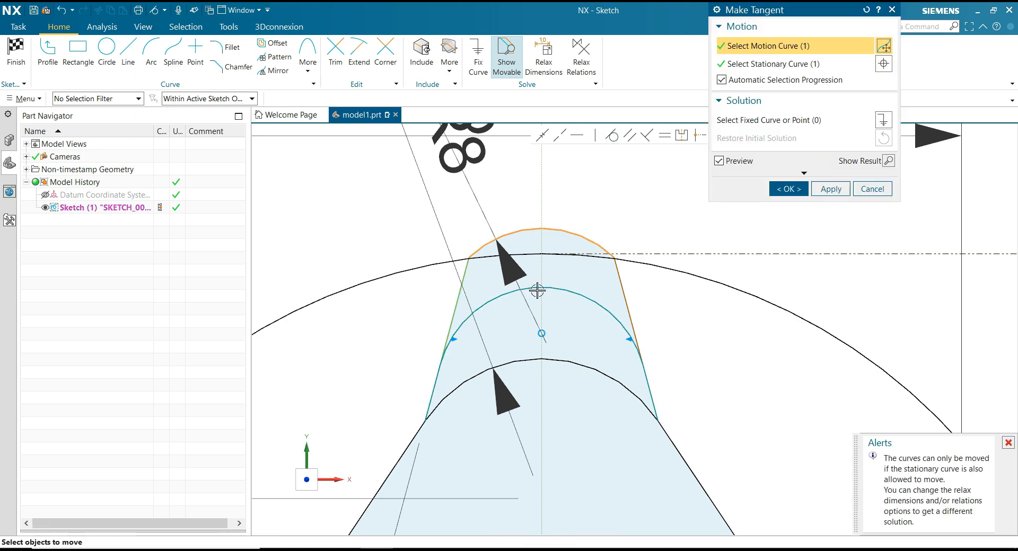
pyautogui.click(786, 189)
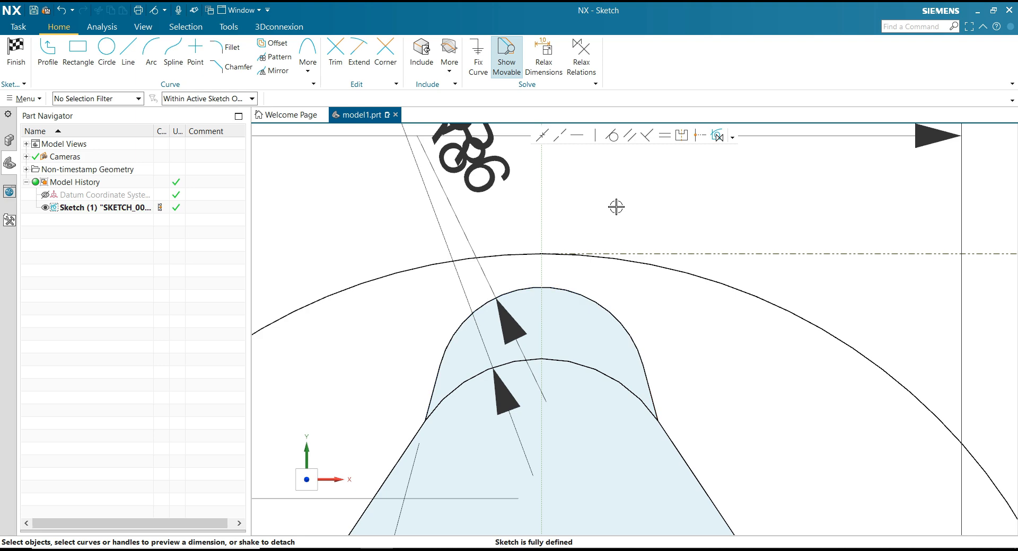
# Separate the overlapping R6 and R8 dimensions at the top, placing R6 to the right and R8 to the left.
pyautogui.scroll(-3, 616, 206)
pyautogui.scroll(-2, 503, 296)
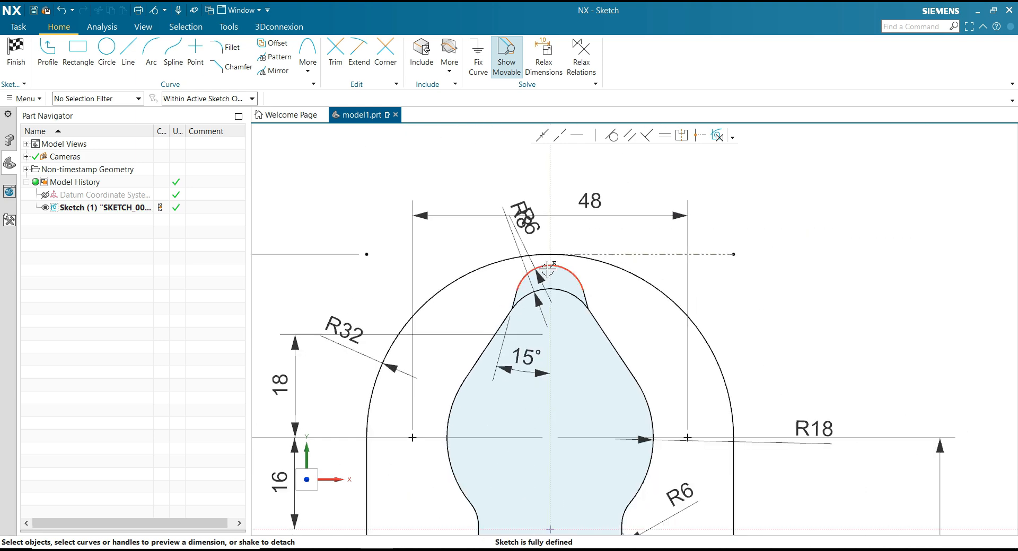
pyautogui.scroll(2, 548, 268)
pyautogui.moveTo(532, 206); pyautogui.dragTo(593, 210)
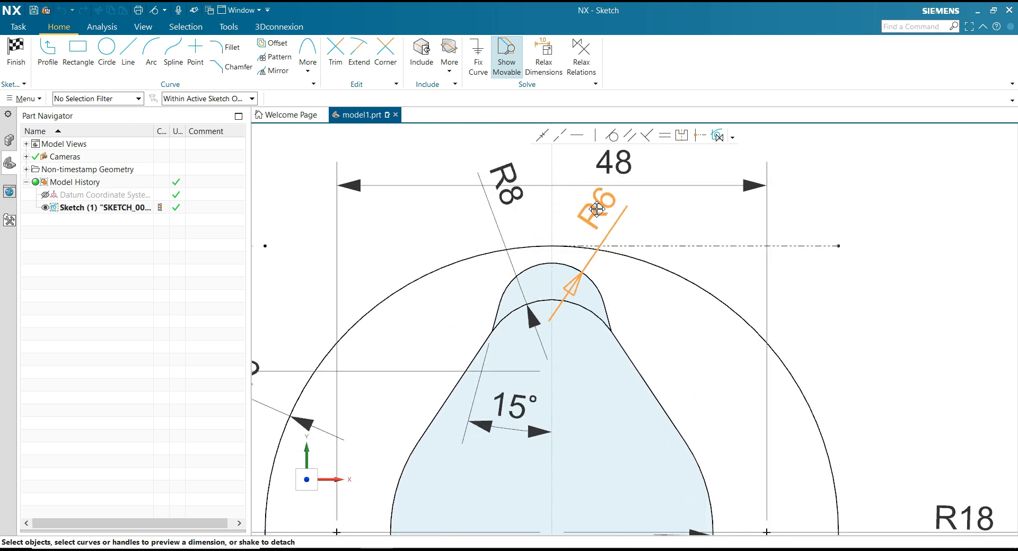
pyautogui.moveTo(508, 183)
pyautogui.mouseDown()
pyautogui.moveTo(483, 224)
pyautogui.moveTo(467, 223)
pyautogui.mouseUp()
pyautogui.scroll(-5, 660, 232)
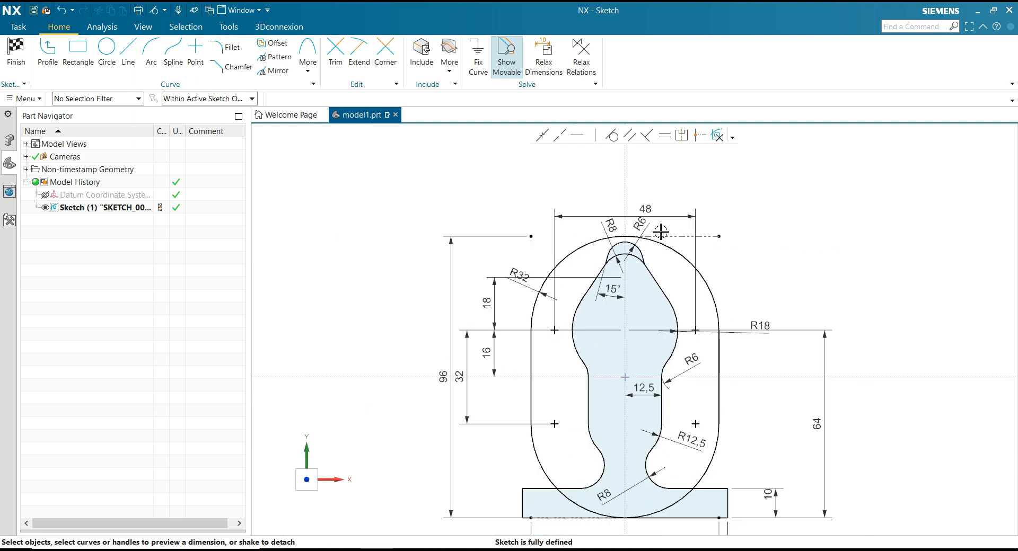
# Finish the sketch and consult the dimensioned drawing in PowerPoint.
pyautogui.scroll(-1, 661, 232)
pyautogui.scroll(1, 760, 401)
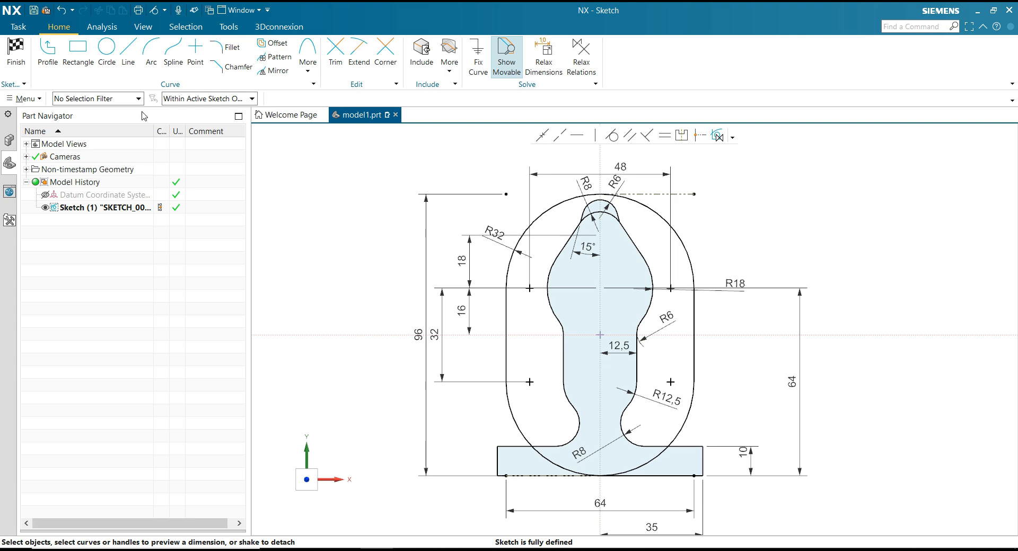
pyautogui.click(15, 51)
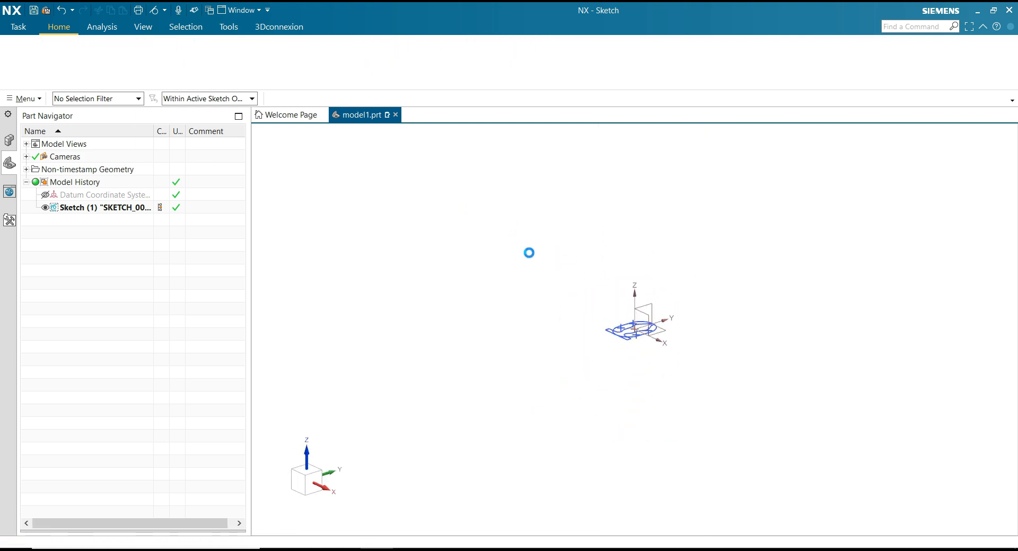
pyautogui.scroll(3, 645, 337)
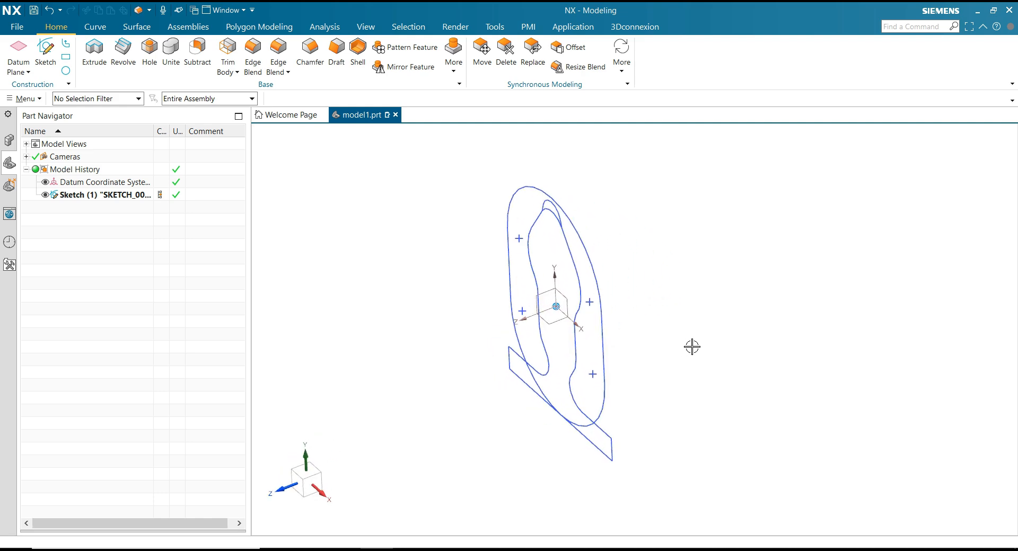
pyautogui.click(343, 549)
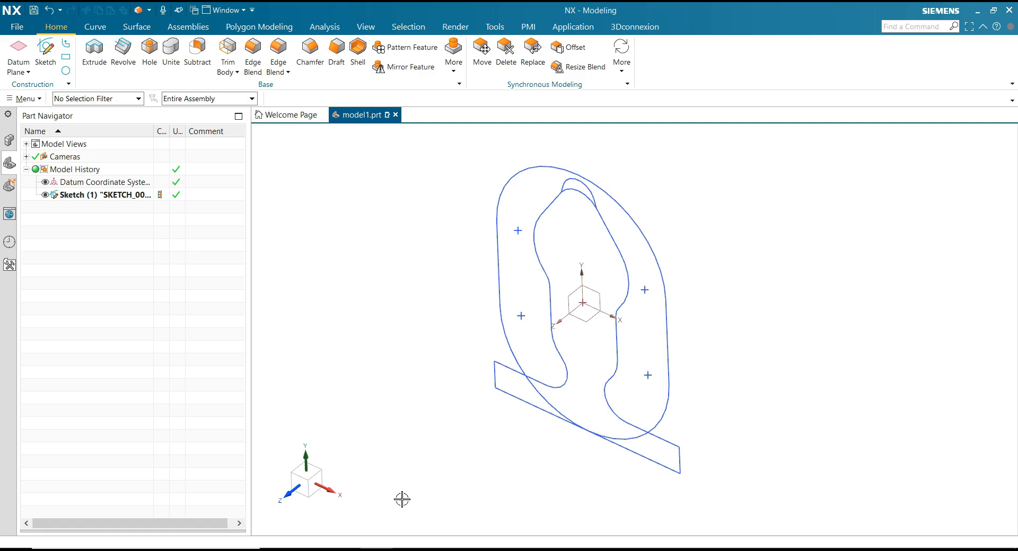
# Extrude the outer flange outline 10 mm as a solid toward the back, reversing the default direction and keeping the boolean inferred.
pyautogui.click(93, 50)
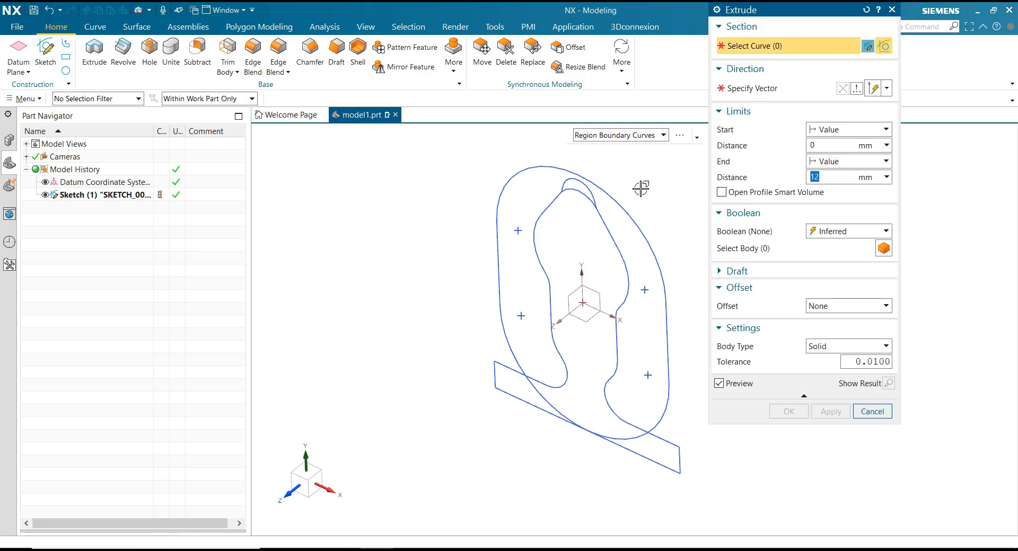
pyautogui.click(637, 137)
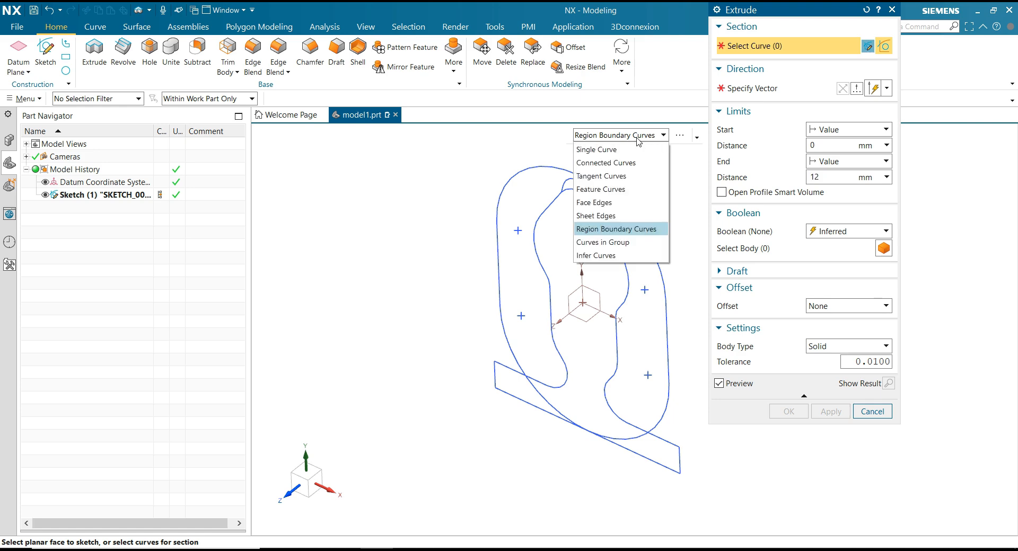
pyautogui.click(642, 165)
pyautogui.click(628, 204)
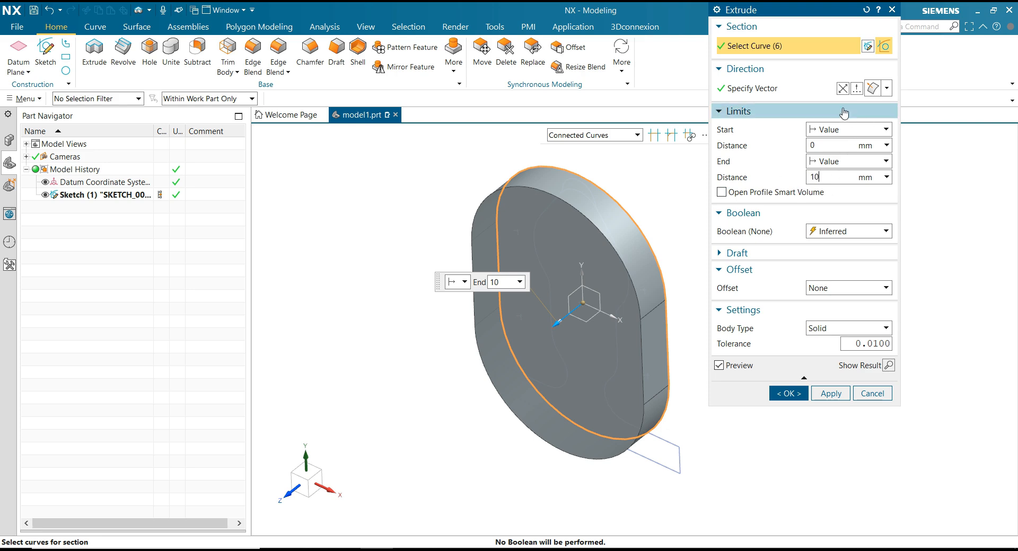
pyautogui.click(842, 88)
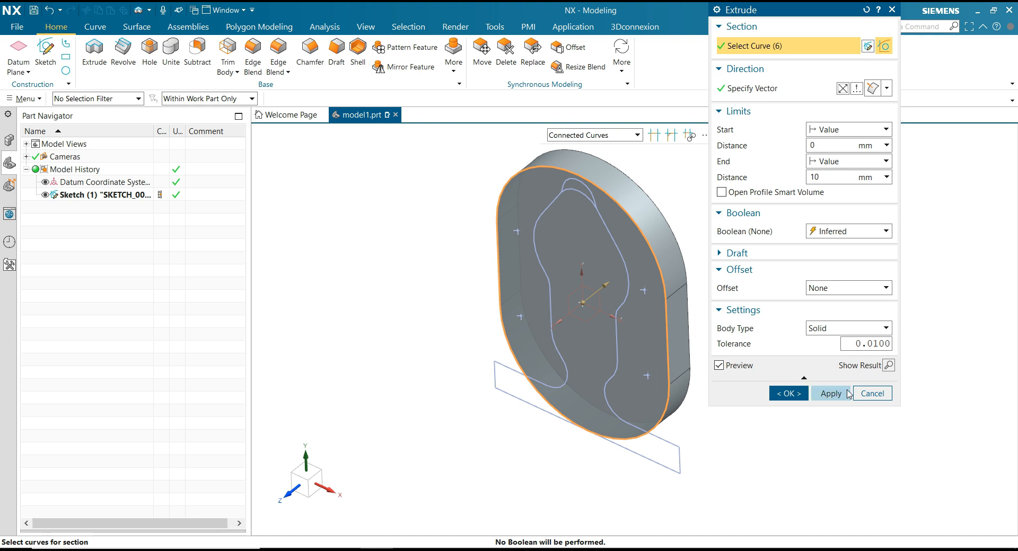
pyautogui.click(843, 233)
pyautogui.click(842, 245)
pyautogui.click(842, 227)
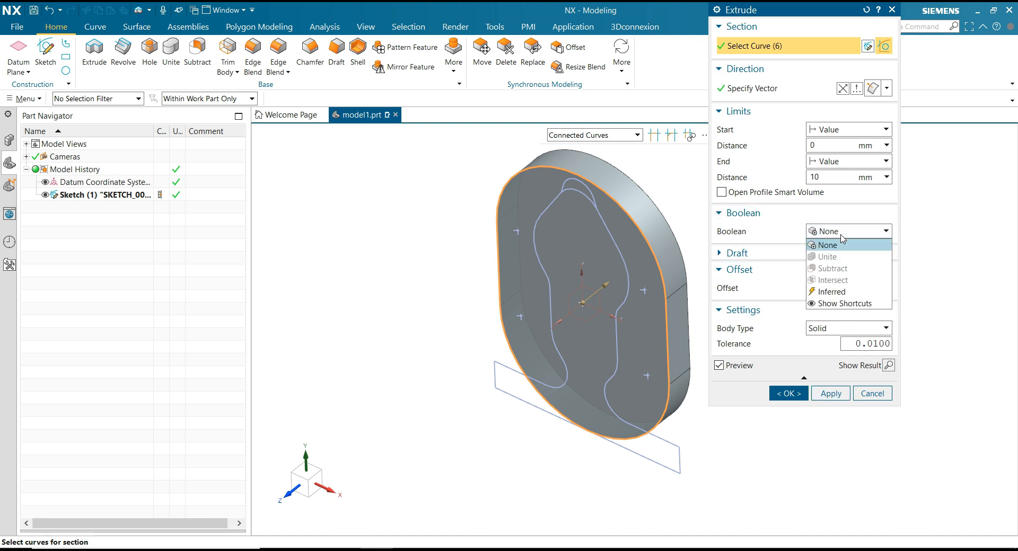
pyautogui.click(846, 289)
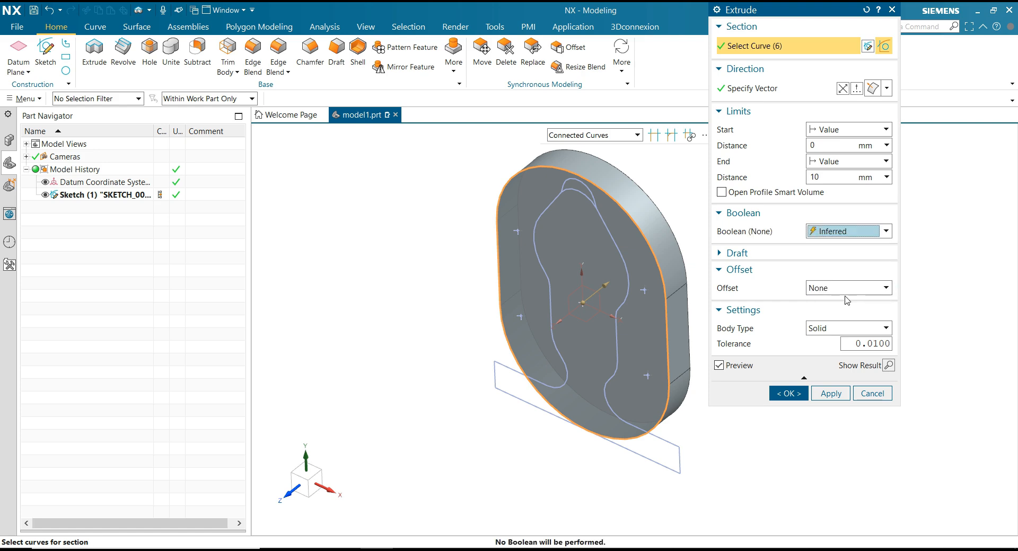
pyautogui.click(830, 393)
# Extrude the inner contour together with the base profile 40 mm forward and unite it with the flange.
pyautogui.scroll(-2, 391, 251)
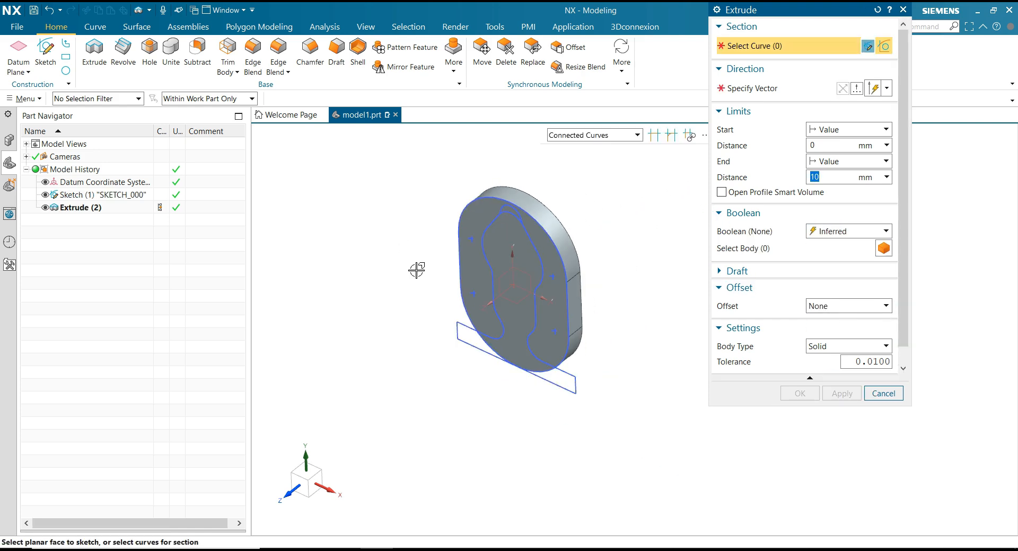
pyautogui.scroll(2, 417, 271)
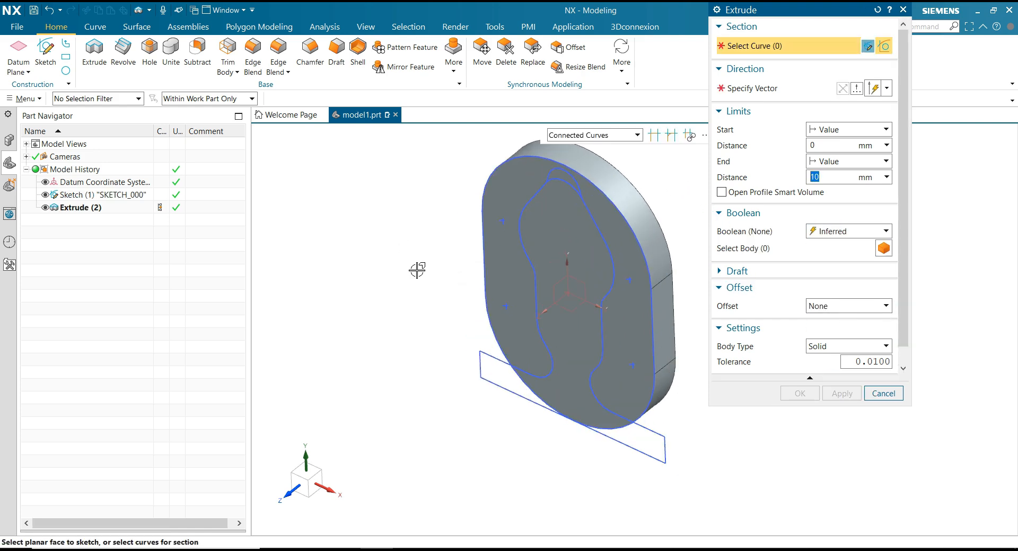
pyautogui.click(534, 195)
pyautogui.click(567, 184)
pyautogui.moveTo(837, 177); pyautogui.dragTo(806, 182)
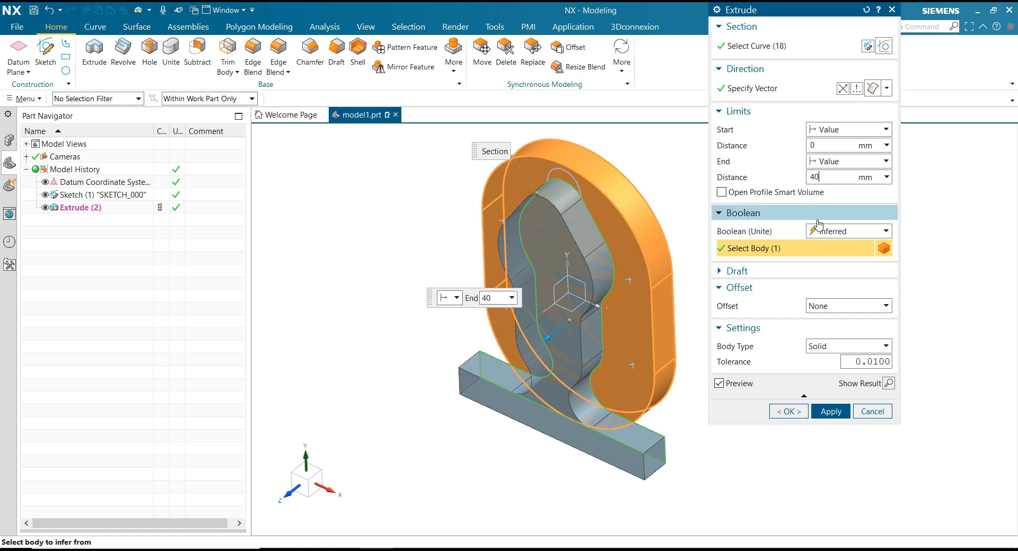
pyautogui.click(881, 231)
pyautogui.click(835, 257)
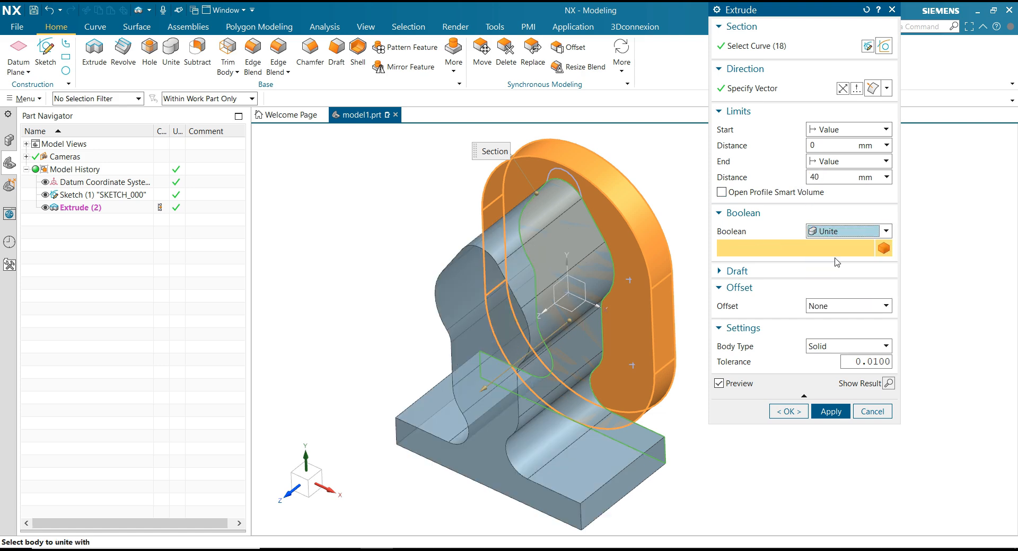
pyautogui.click(830, 411)
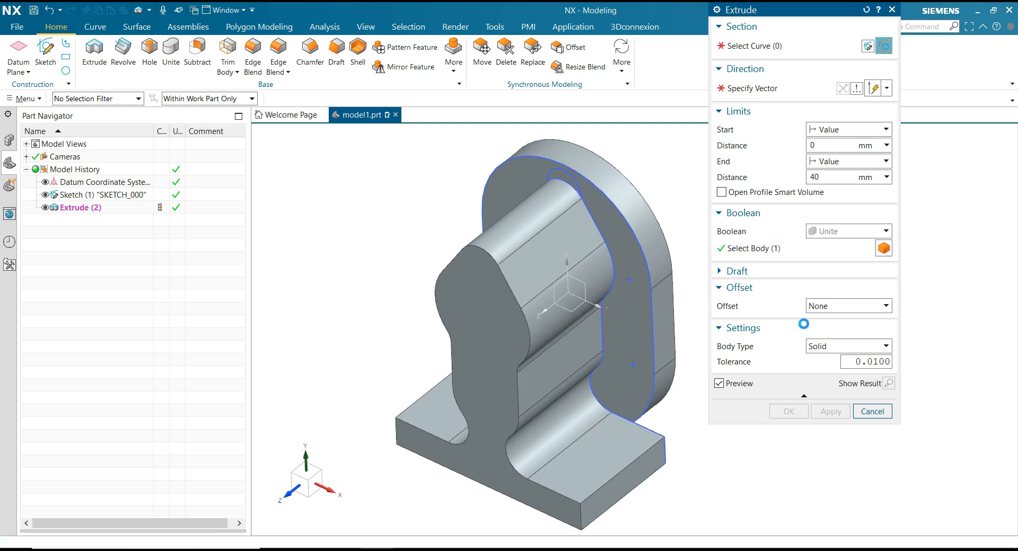
# Extrude the small crescent region above the inner contour from 0 to 12 mm and unite it with the body.
pyautogui.scroll(2, 676, 170)
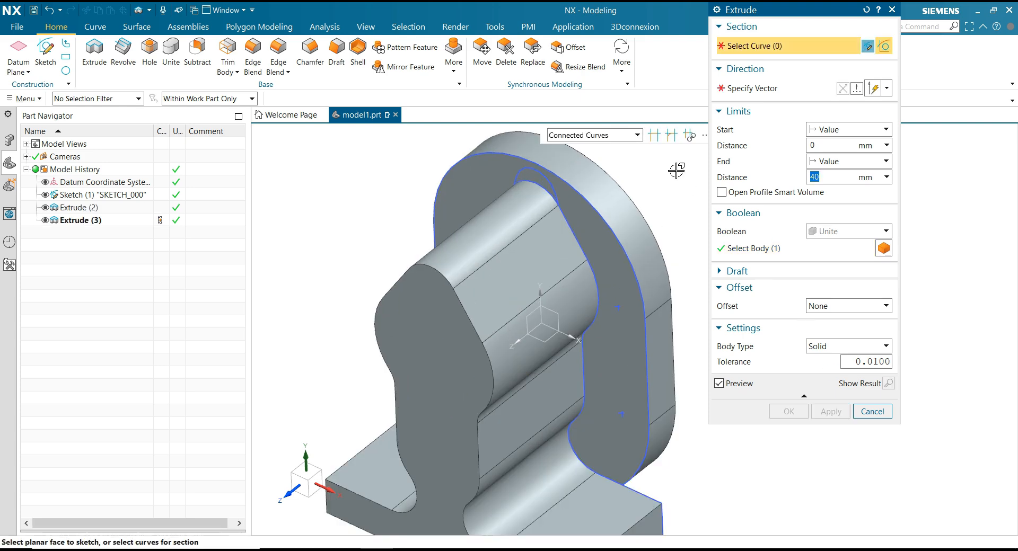
pyautogui.click(599, 135)
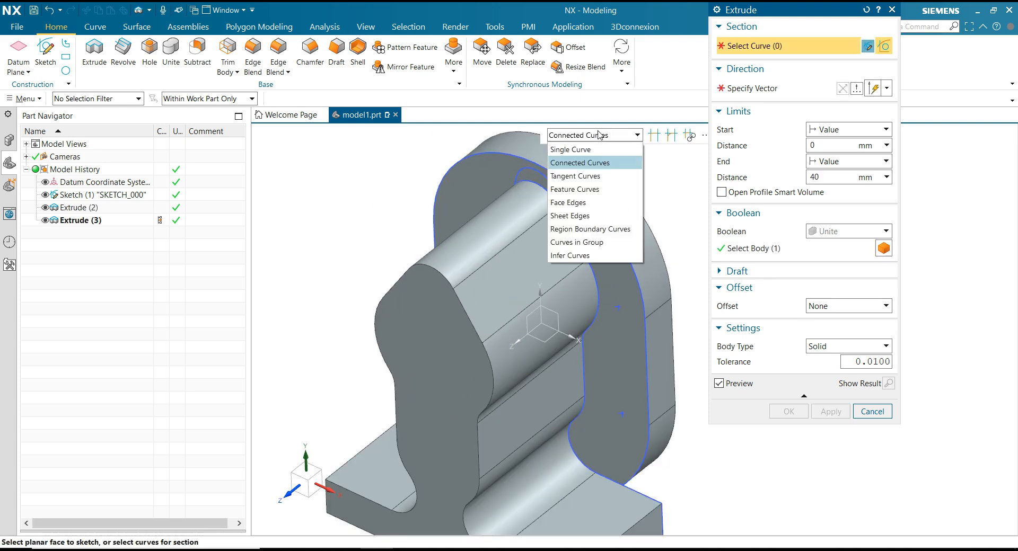
pyautogui.click(592, 229)
pyautogui.scroll(3, 657, 172)
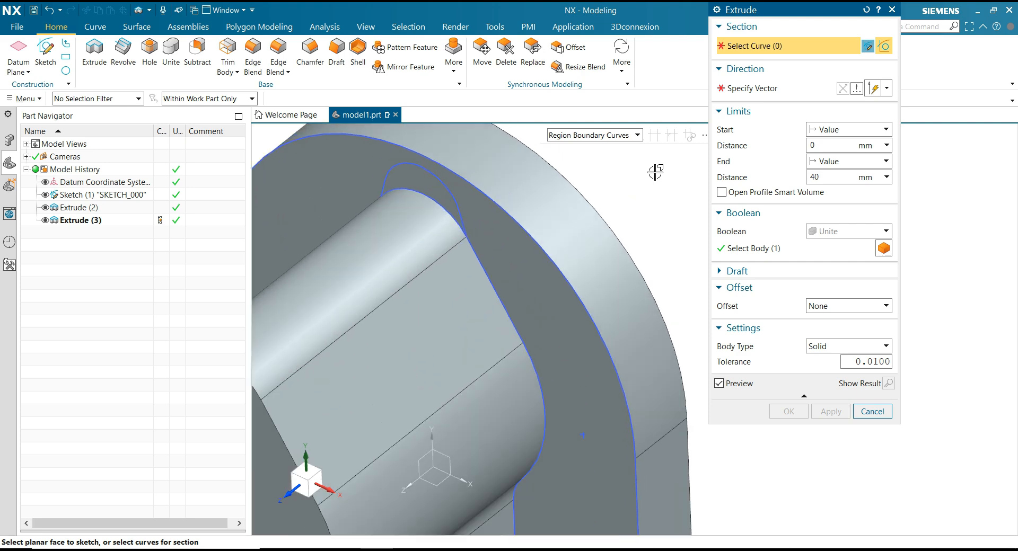
pyautogui.click(415, 181)
pyautogui.scroll(-2, 643, 212)
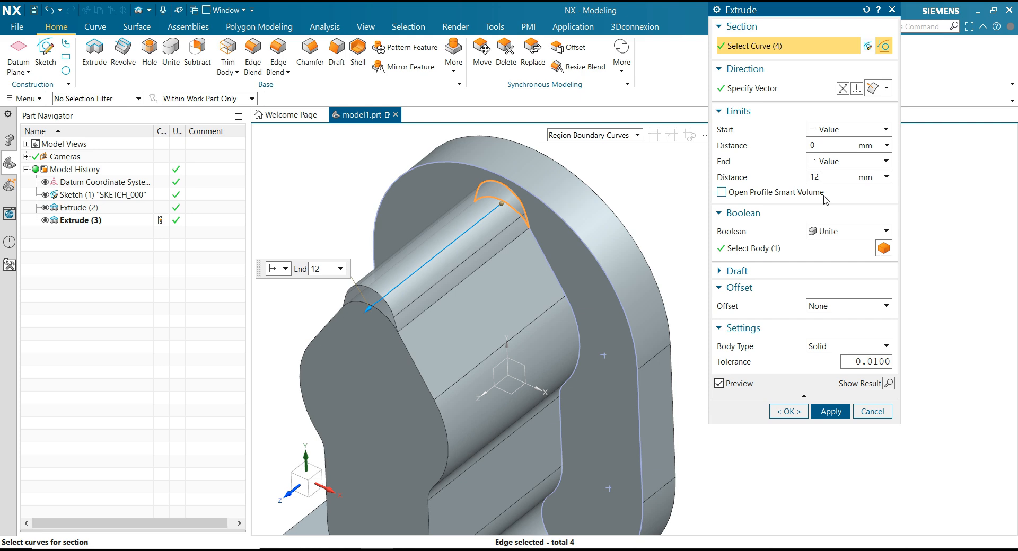
pyautogui.click(823, 145)
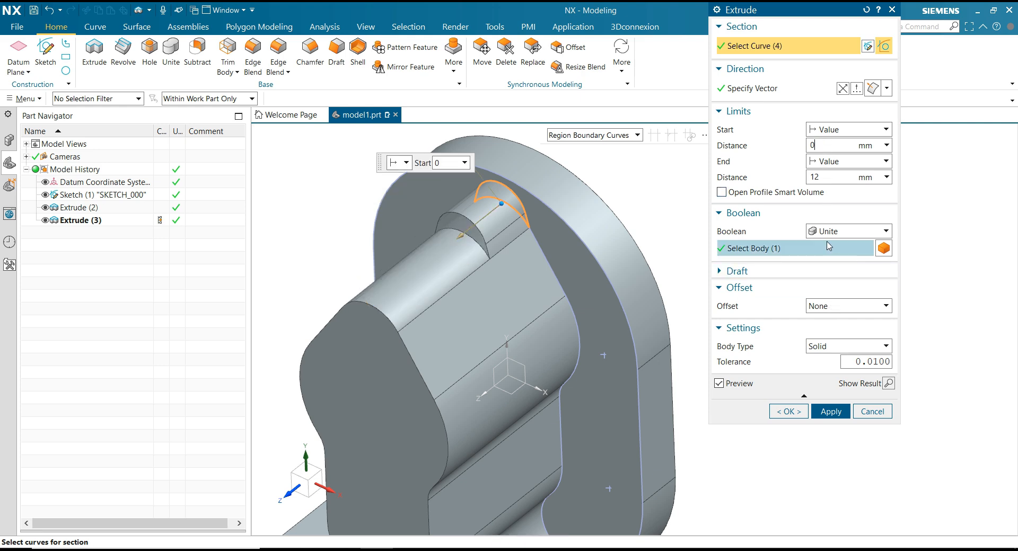
pyautogui.click(796, 412)
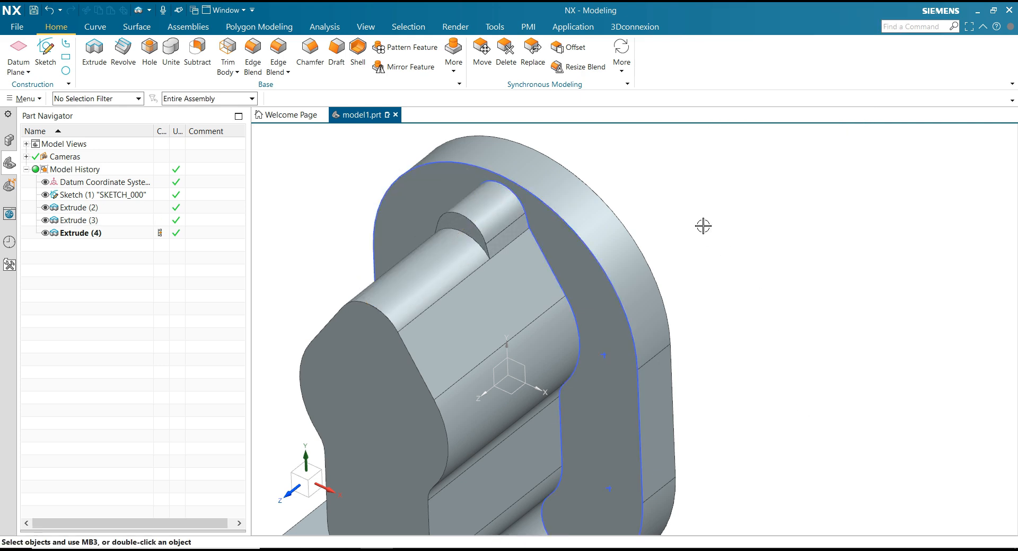
# Round the four vertical corner edges of the base plate with an 8 mm edge blend.
pyautogui.scroll(-2, 703, 226)
pyautogui.scroll(-1, 703, 226)
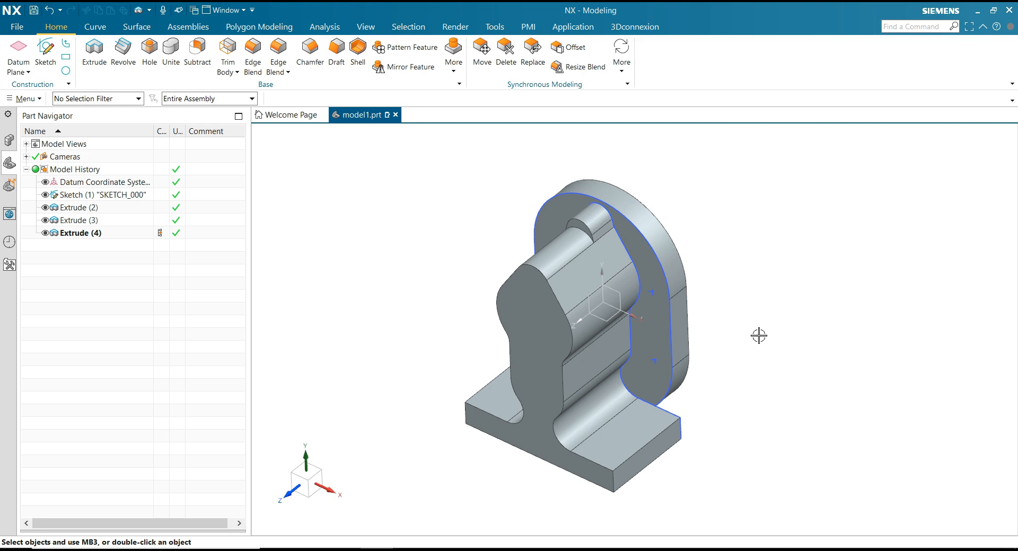
pyautogui.click(255, 60)
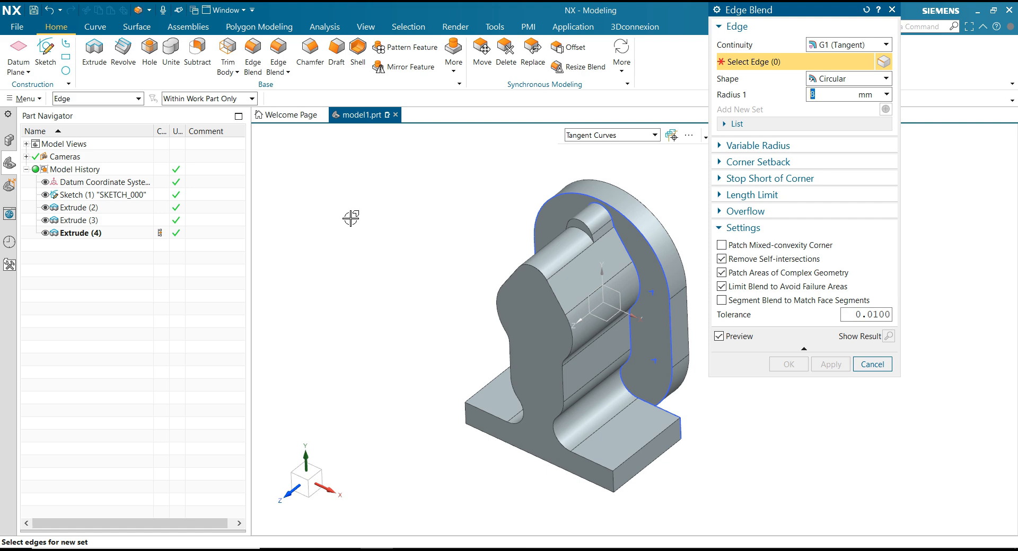
pyautogui.click(615, 480)
pyautogui.scroll(3, 684, 487)
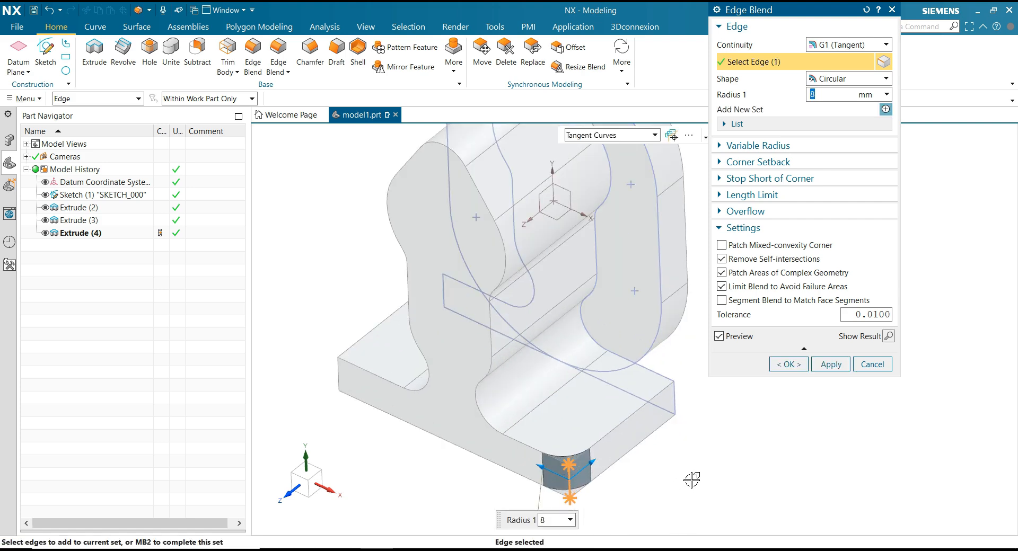
pyautogui.click(678, 397)
pyautogui.click(340, 376)
pyautogui.moveTo(345, 371); pyautogui.dragTo(366, 371, button='middle')
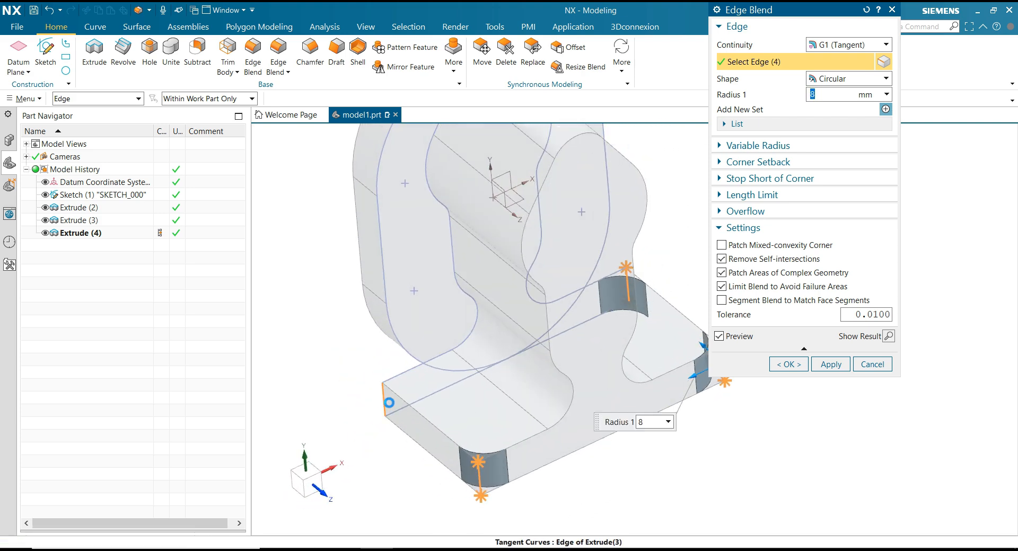
pyautogui.click(382, 398)
pyautogui.click(804, 365)
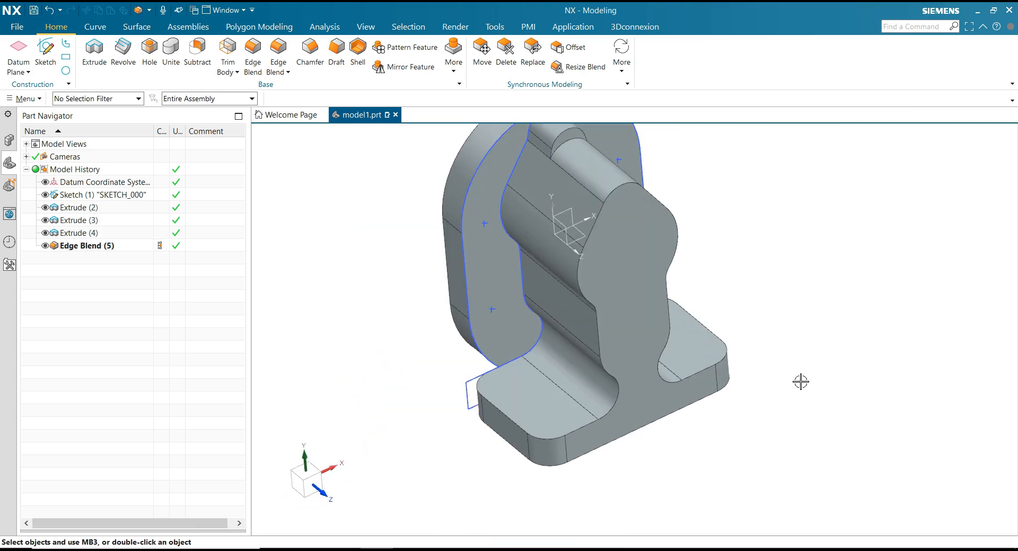
# Set up an 8 mm counterbored hole with a 10 mm counterbore 3 mm deep, no start chamfer and a 0° tip angle.
pyautogui.press('Home')
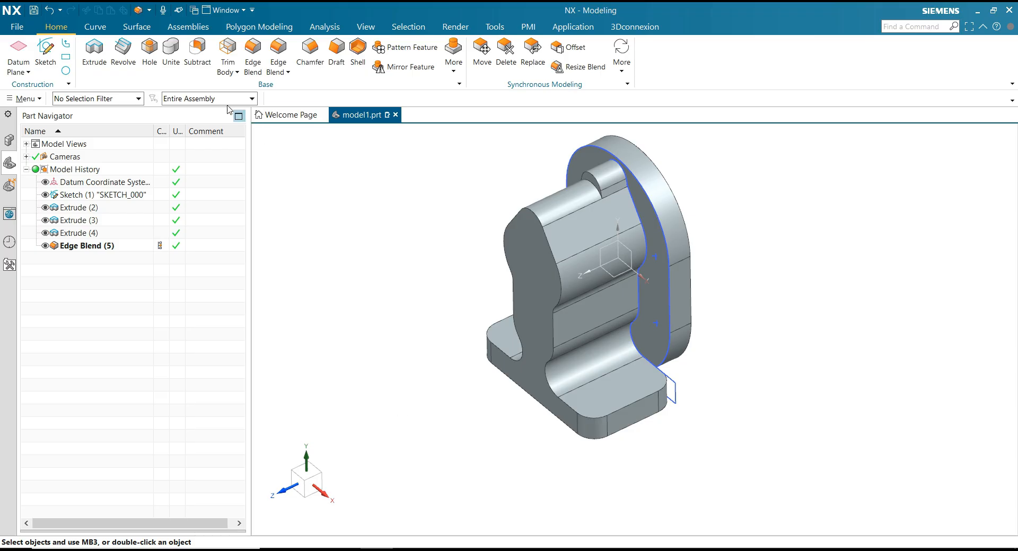
pyautogui.click(150, 59)
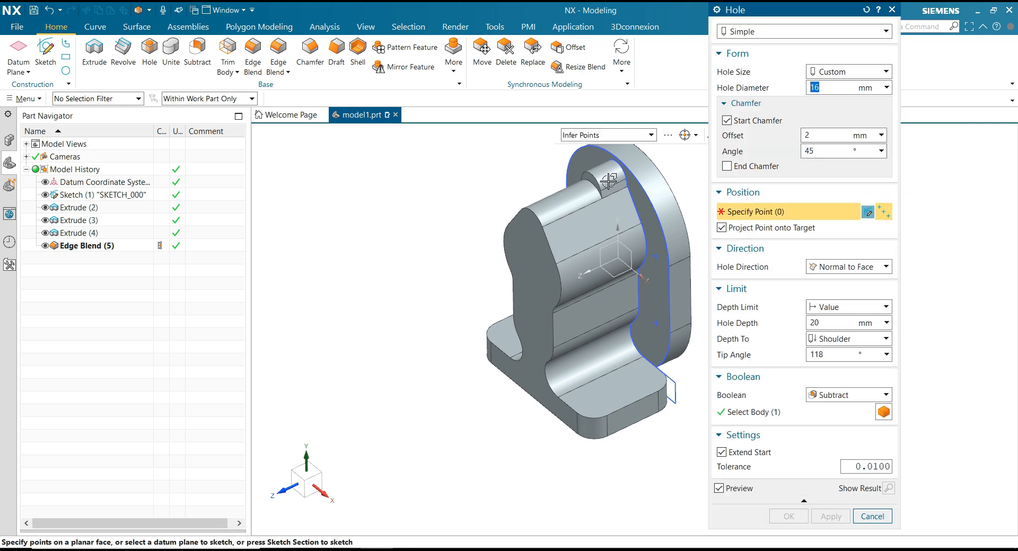
pyautogui.click(749, 33)
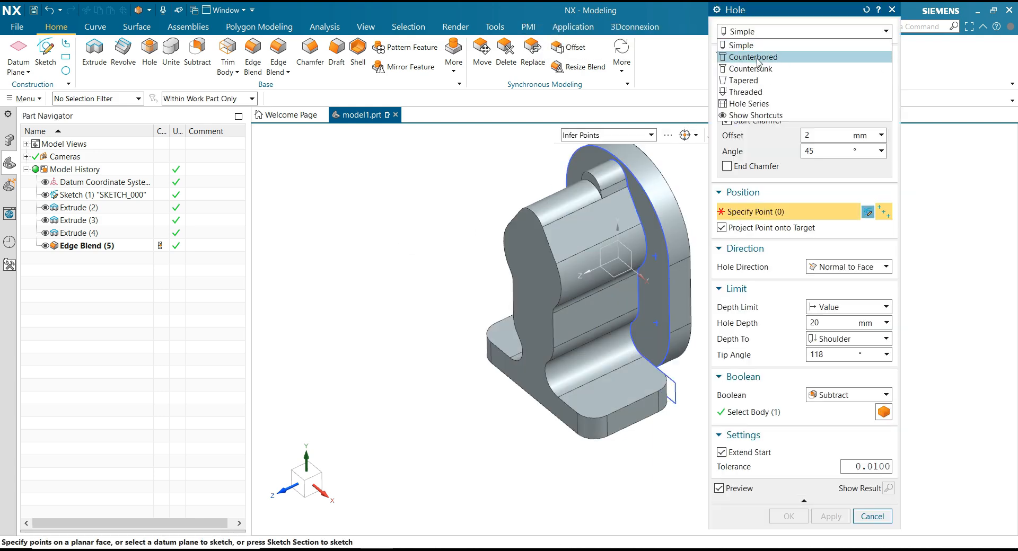
pyautogui.click(758, 58)
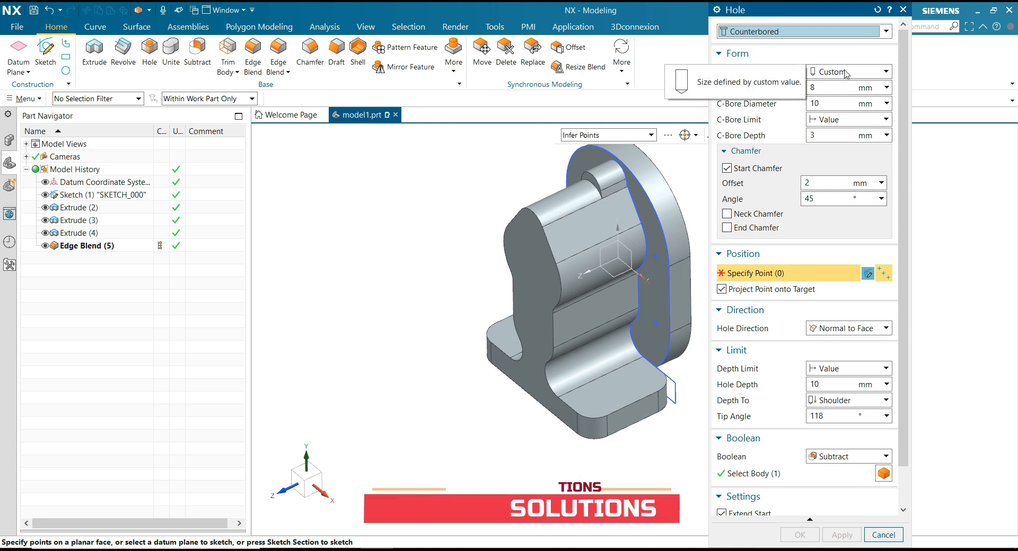
pyautogui.moveTo(824, 89); pyautogui.dragTo(804, 91)
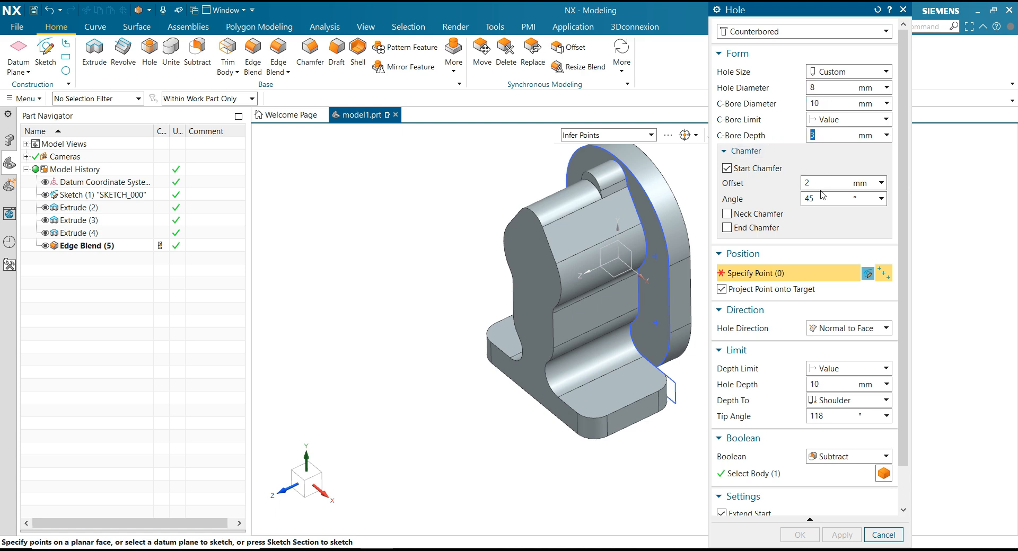
pyautogui.click(729, 170)
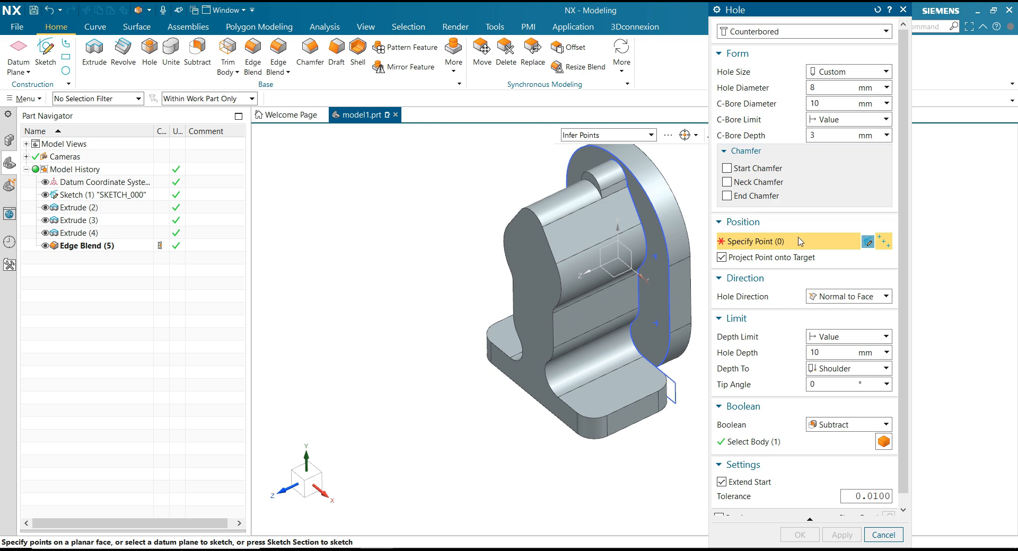
# Create the 10 mm deep counterbored holes at the centres of the four rounded corners on the base plate's upper face.
pyautogui.scroll(3, 672, 416)
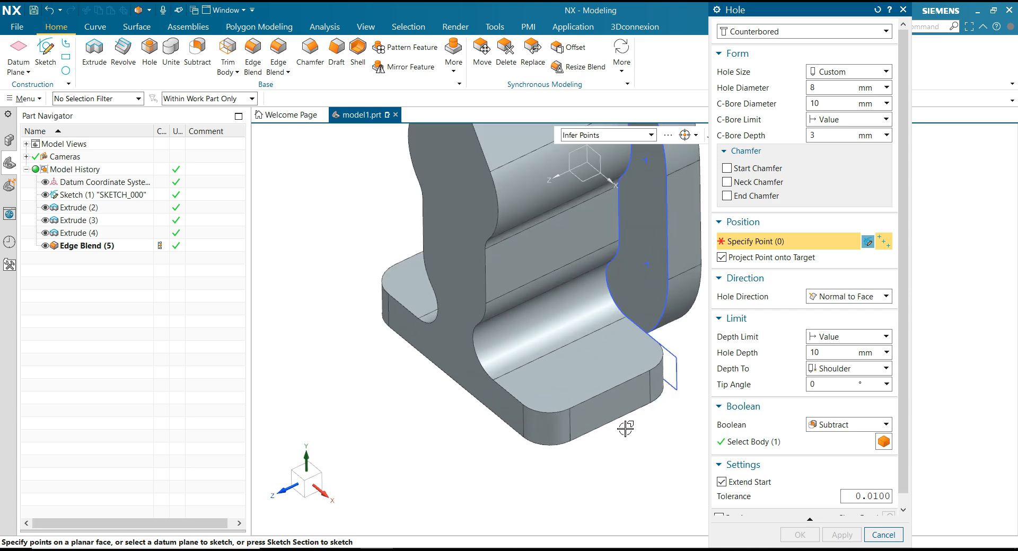
pyautogui.click(554, 413)
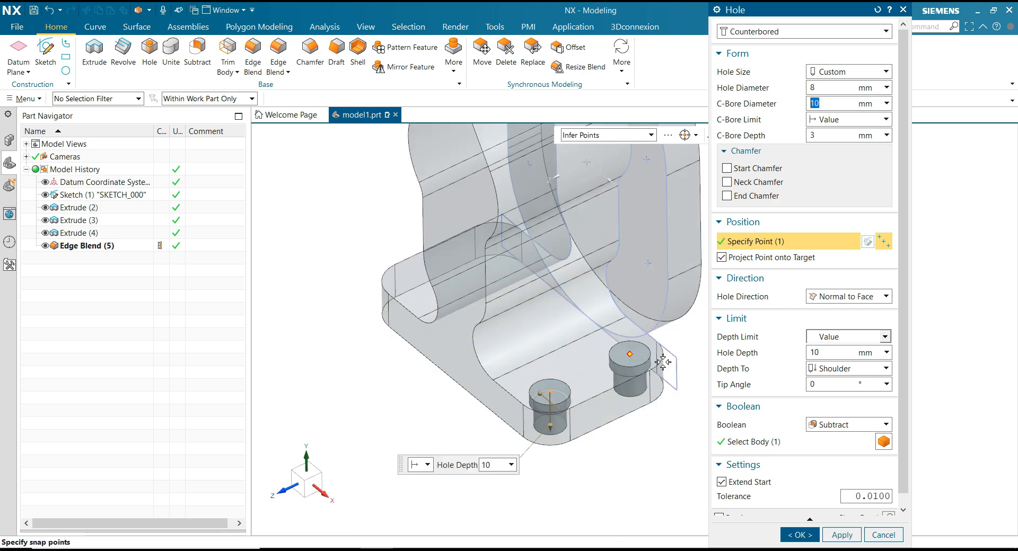
pyautogui.click(663, 362)
pyautogui.moveTo(670, 423); pyautogui.dragTo(475, 418, button='middle')
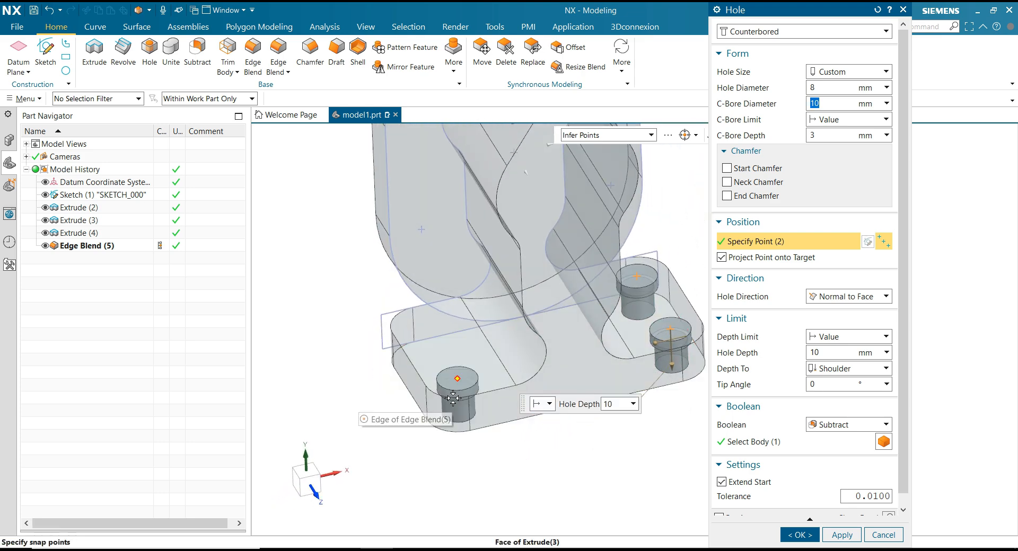
pyautogui.click(453, 398)
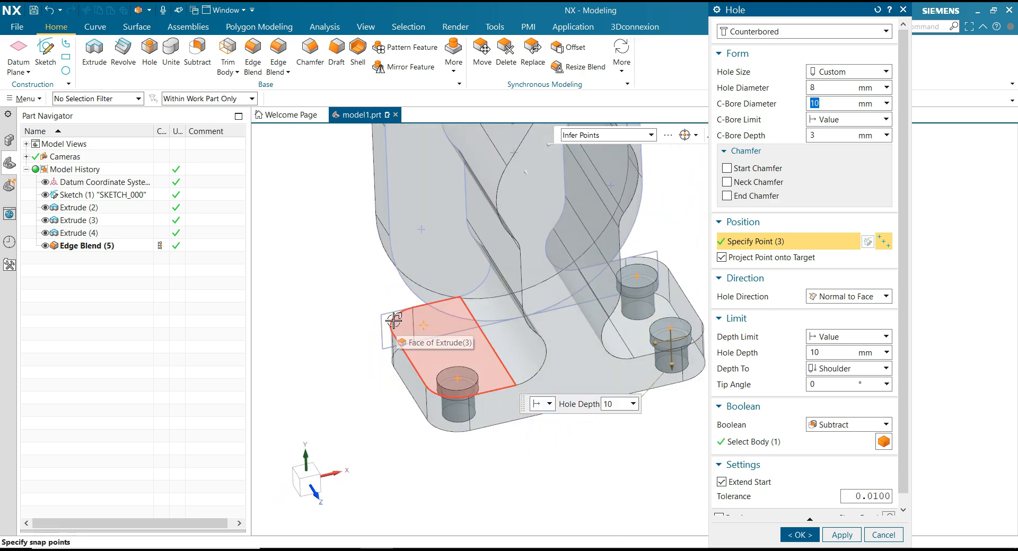
pyautogui.click(394, 319)
pyautogui.moveTo(533, 386); pyautogui.dragTo(552, 388, button='middle')
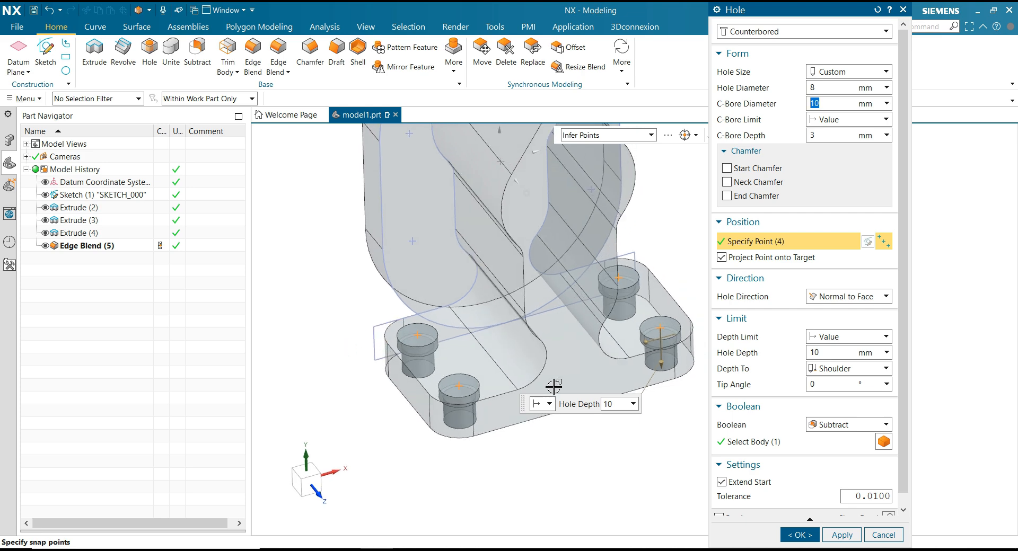
pyautogui.scroll(-1, 553, 387)
pyautogui.click(841, 535)
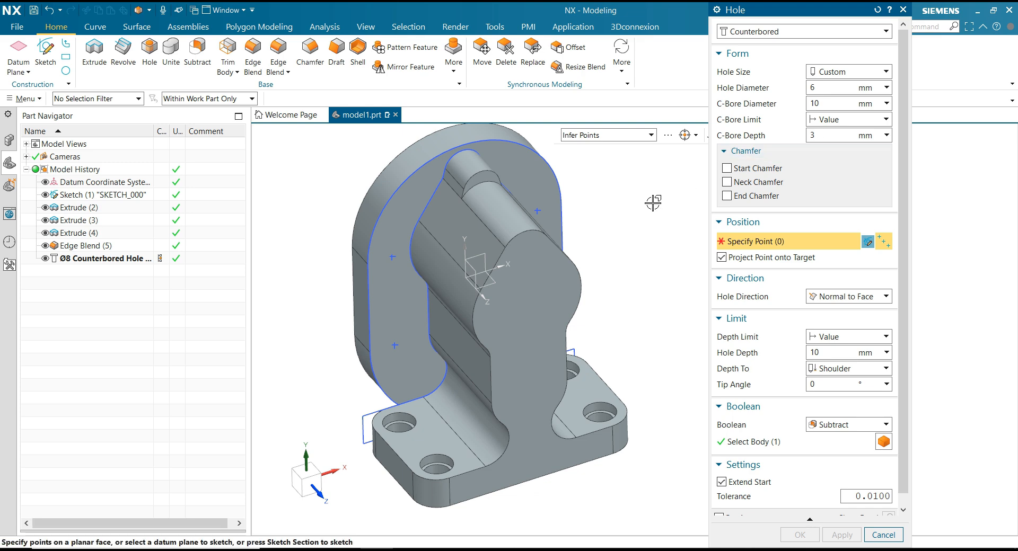
# Create 6 mm counterbored holes, 10 mm deep, at the four sketch points on the inner face of the upright flange.
pyautogui.click(392, 256)
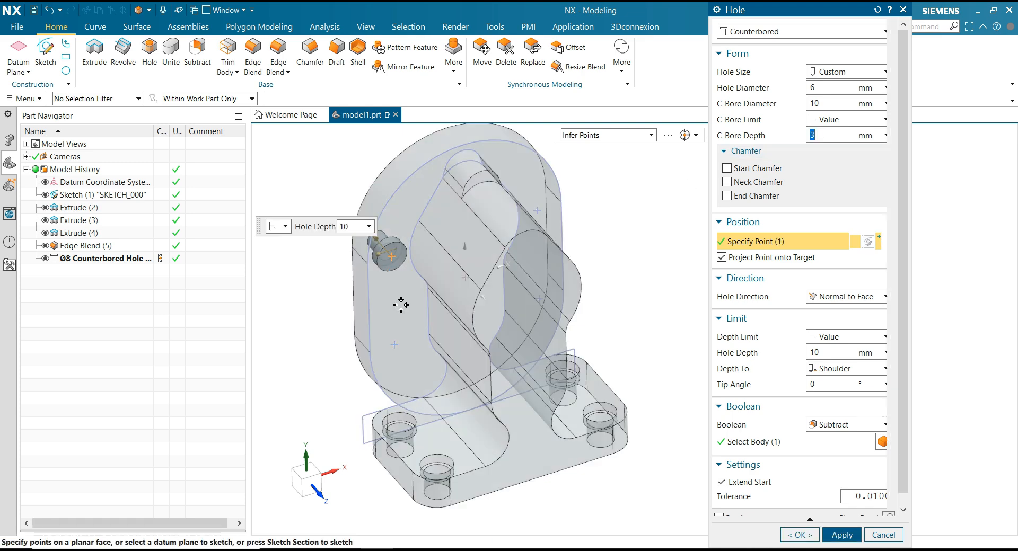
pyautogui.click(393, 345)
pyautogui.moveTo(604, 275); pyautogui.dragTo(577, 240, button='middle')
pyautogui.click(575, 238)
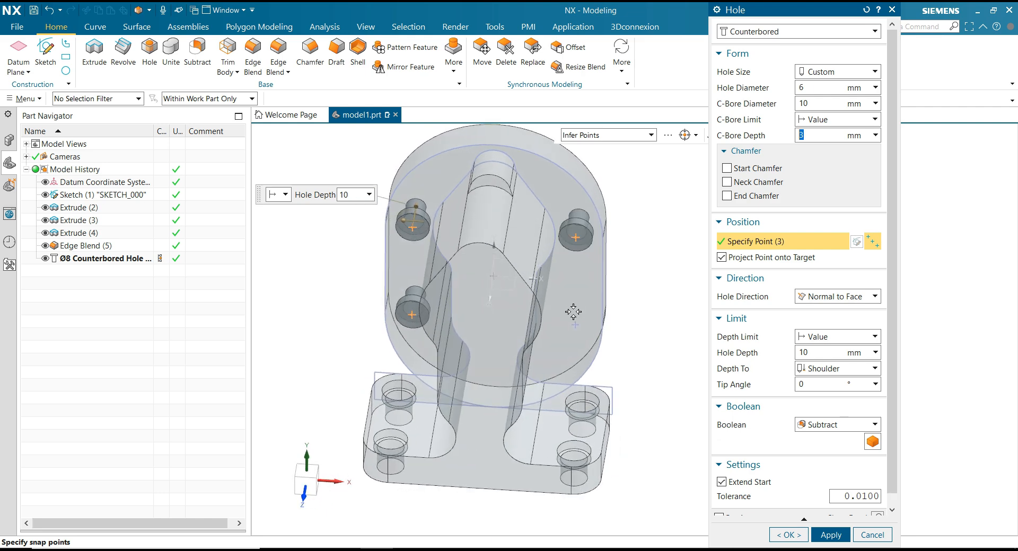
pyautogui.click(574, 325)
pyautogui.moveTo(665, 368); pyautogui.dragTo(671, 368, button='middle')
pyautogui.click(790, 535)
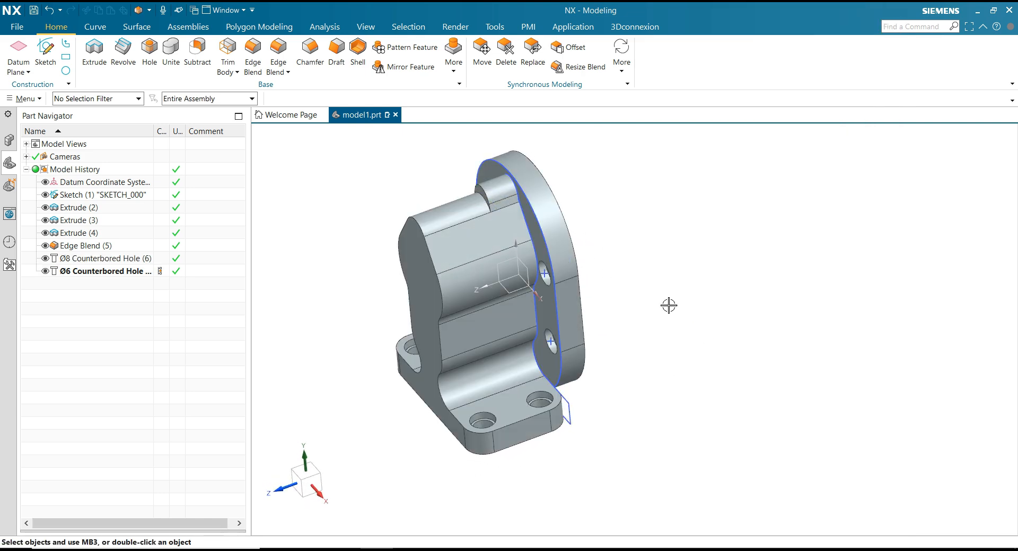
# Hide the first sketch, SKETCH_000, which lies on the flange's inner face.
pyautogui.click(573, 407)
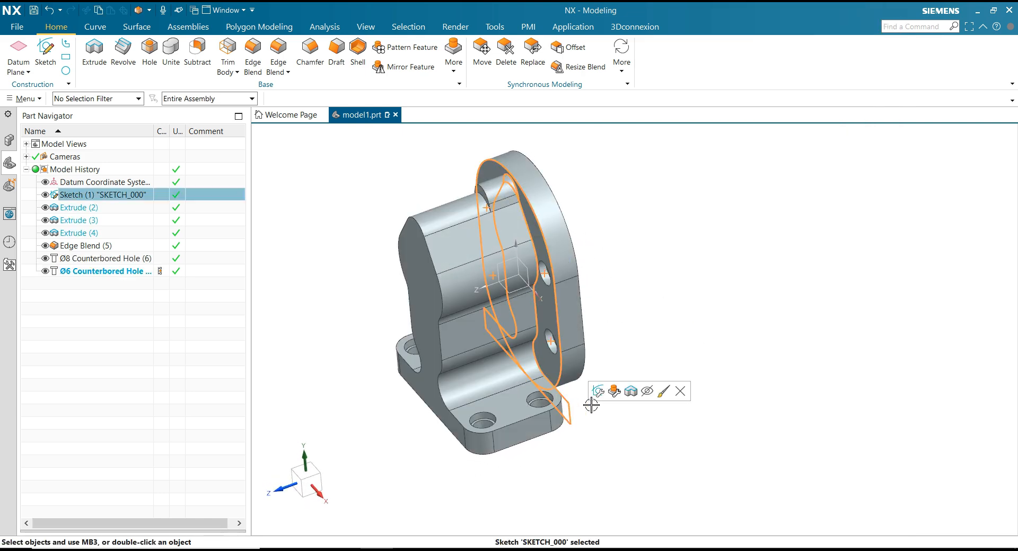
pyautogui.click(648, 392)
pyautogui.moveTo(682, 306); pyautogui.dragTo(697, 316, button='middle')
pyautogui.keyDown('shift'); pyautogui.moveTo(589, 434); pyautogui.dragTo(632, 436, button='middle'); pyautogui.keyUp('shift')
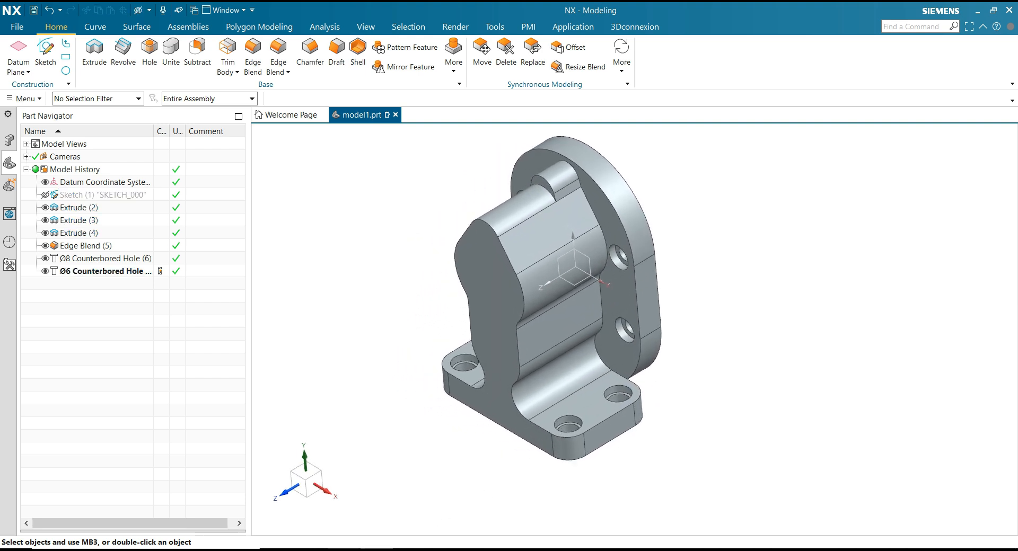
# Start a sketch on the body's front face and place two points on its vertical axis, about 43 mm apart on either side of the origin.
pyautogui.hotkey('alt', 'Tab')
pyautogui.click(46, 53)
pyautogui.click(483, 286)
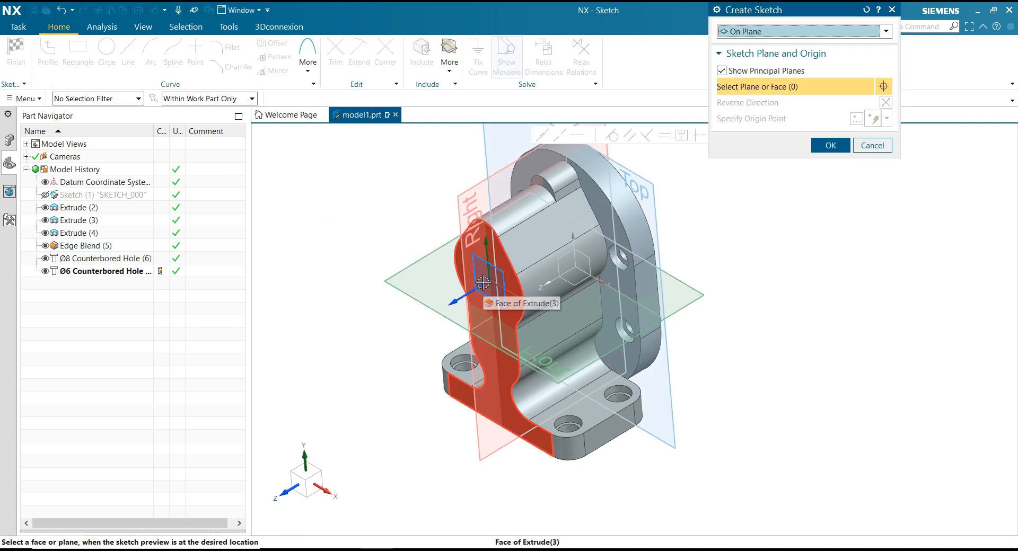
pyautogui.click(844, 149)
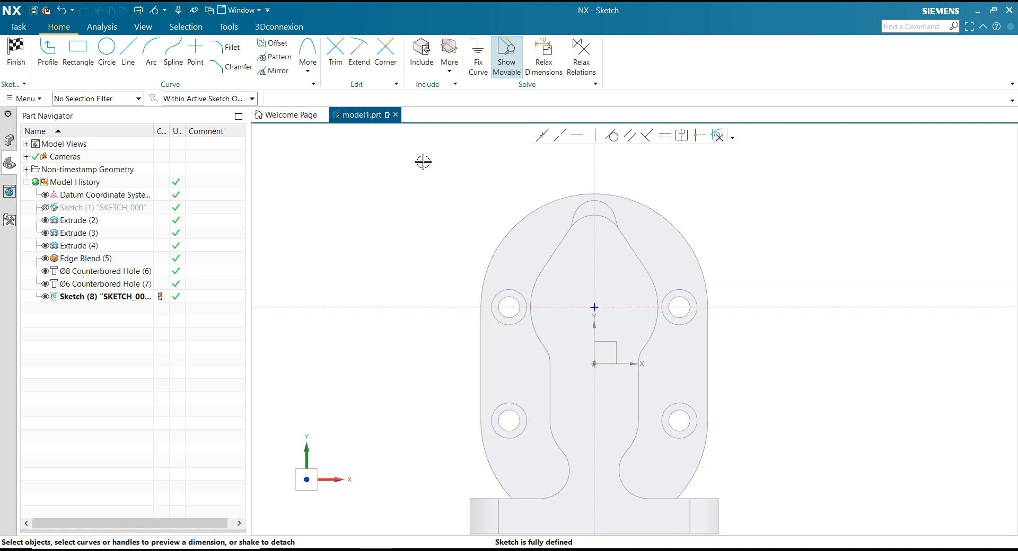
pyautogui.click(200, 70)
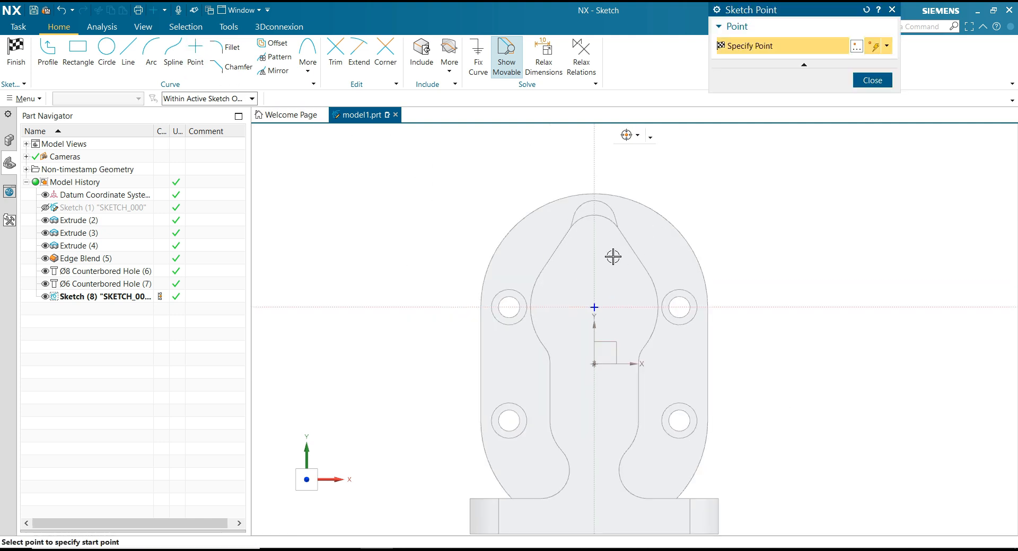
pyautogui.click(594, 257)
pyautogui.click(594, 409)
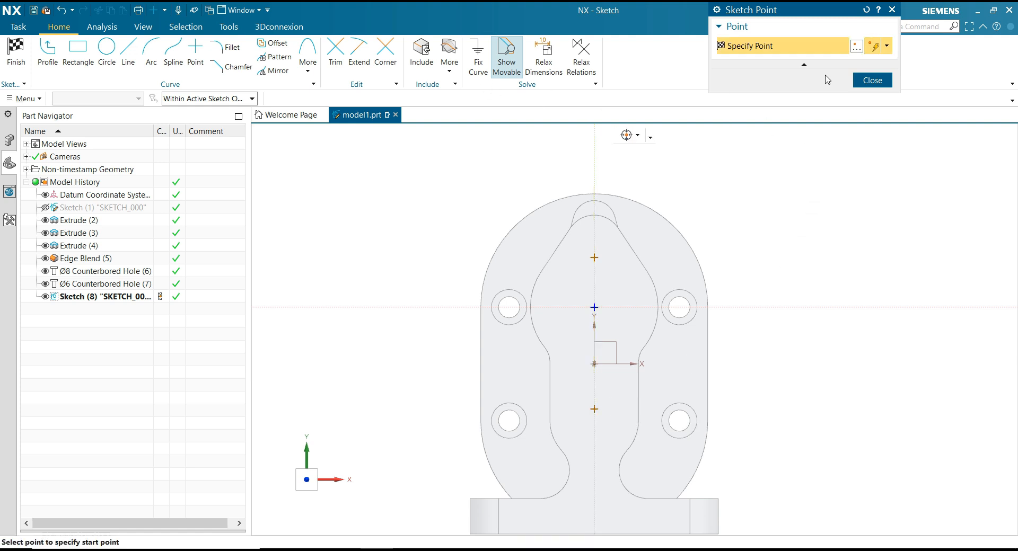
pyautogui.click(872, 80)
# Dimension the vertical distance between the two sketch points as 36 mm and accept scaling the sketch.
pyautogui.scroll(-2, 495, 191)
pyautogui.scroll(2, 568, 231)
pyautogui.scroll(1, 567, 230)
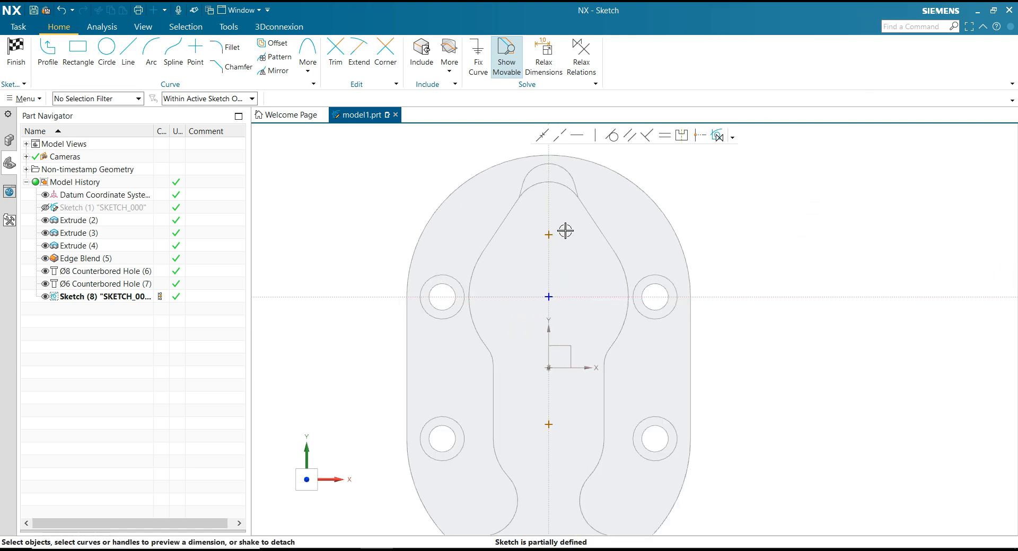
pyautogui.click(548, 235)
pyautogui.click(548, 424)
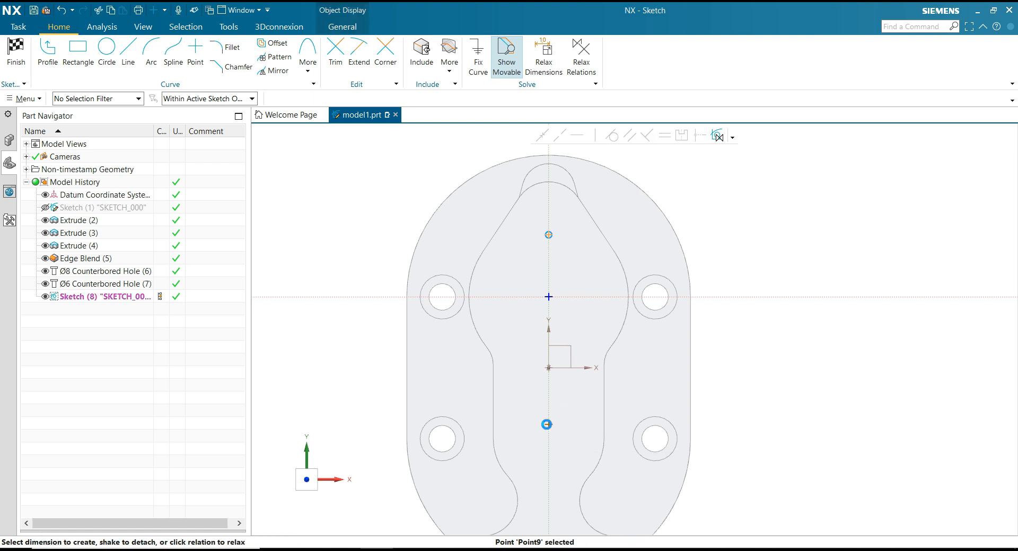
pyautogui.click(370, 329)
pyautogui.write('18')
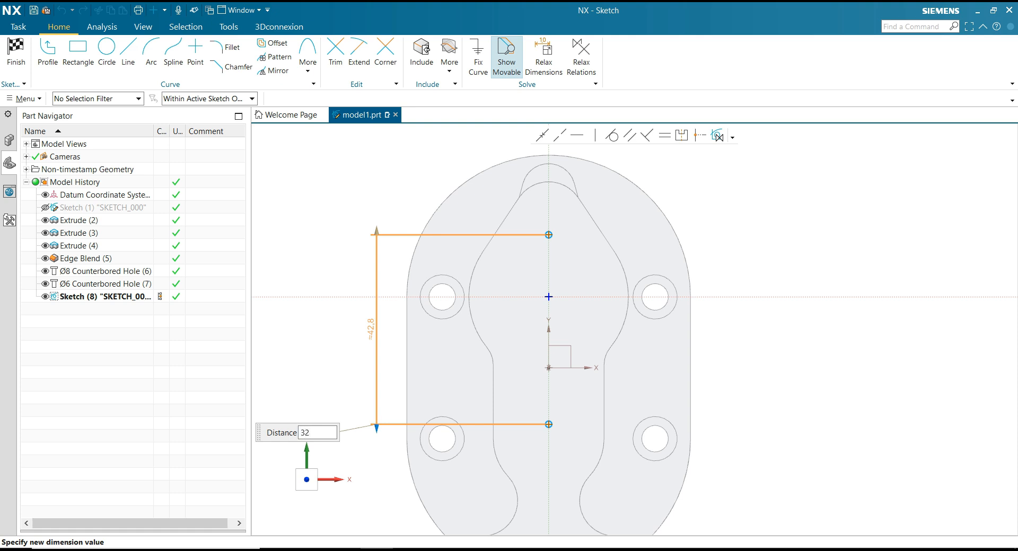
pyautogui.write('36')
pyautogui.press('Return')
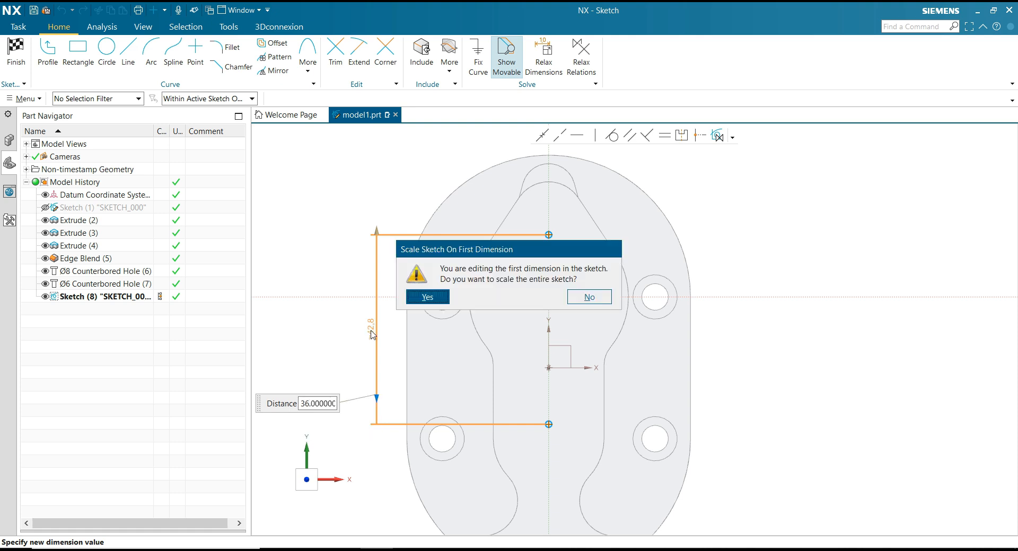
pyautogui.click(427, 297)
pyautogui.click(330, 243)
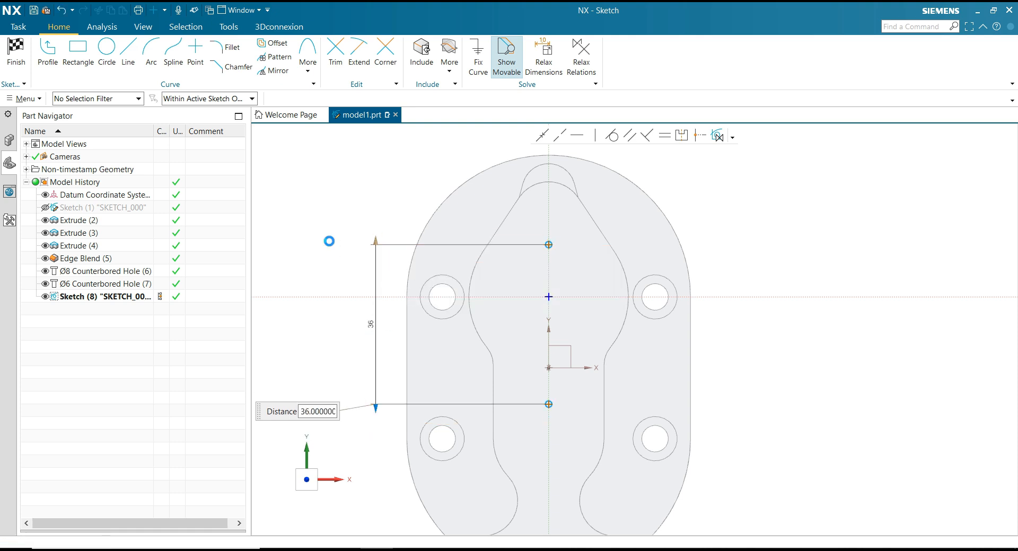
# Dimension the upper point's distance from the horizontal sketch axis as 18 mm.
pyautogui.click(549, 245)
pyautogui.click(551, 292)
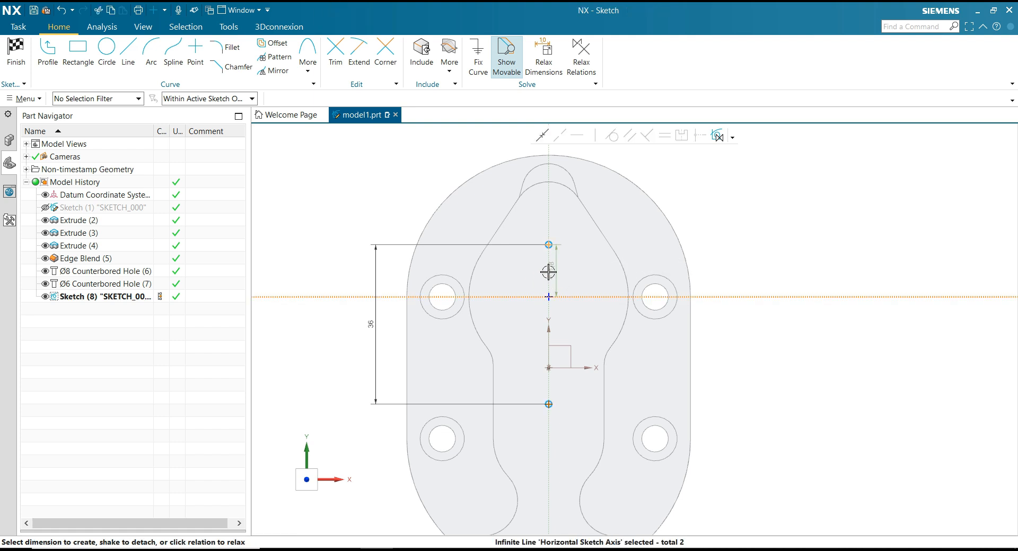
pyautogui.click(392, 274)
pyautogui.write('18')
pyautogui.press('Return')
pyautogui.click(732, 241)
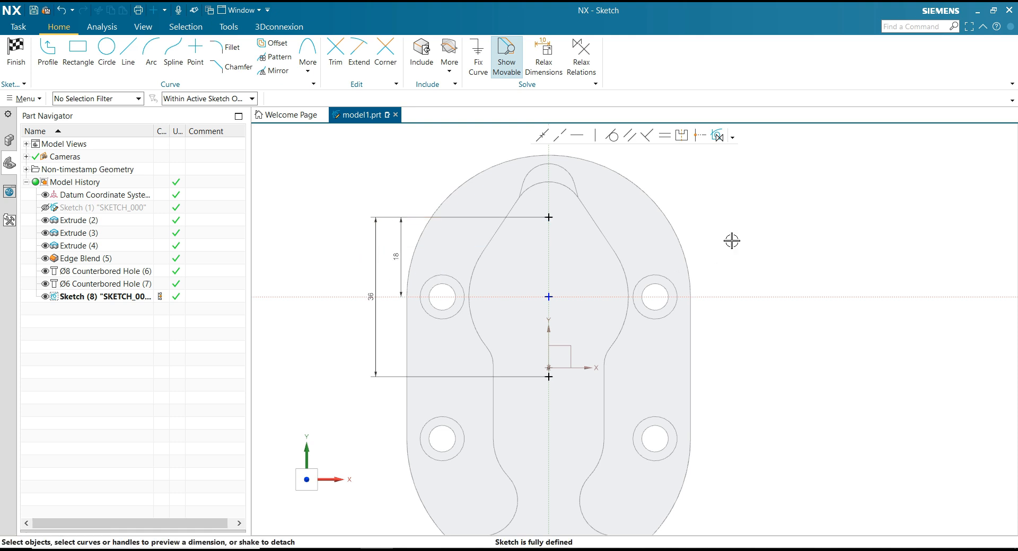
# Finish the two-point sketch and check the PowerPoint drawing for the hole spacing on the flange's back face.
pyautogui.hotkey('alt', 'Tab')
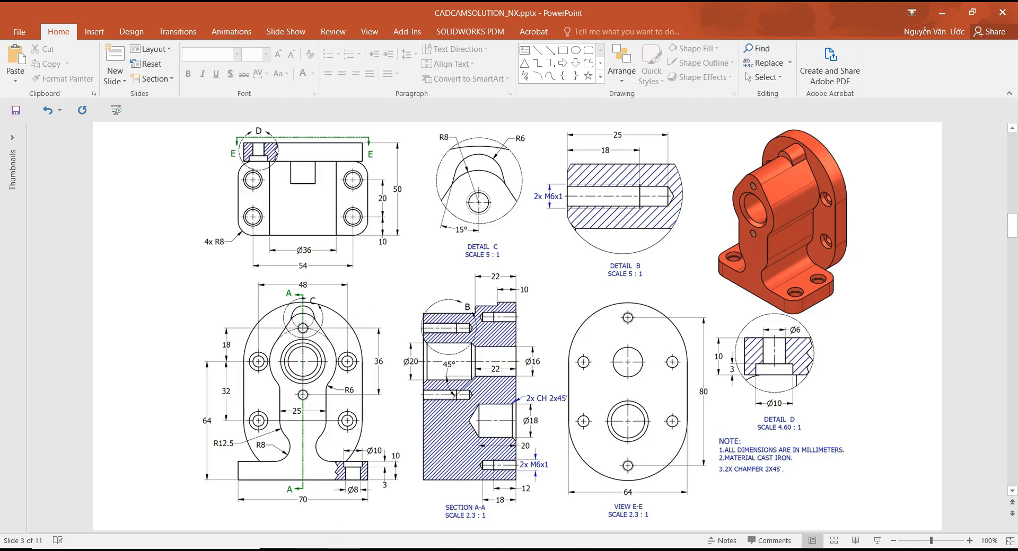
pyautogui.hotkey('alt', 'Tab')
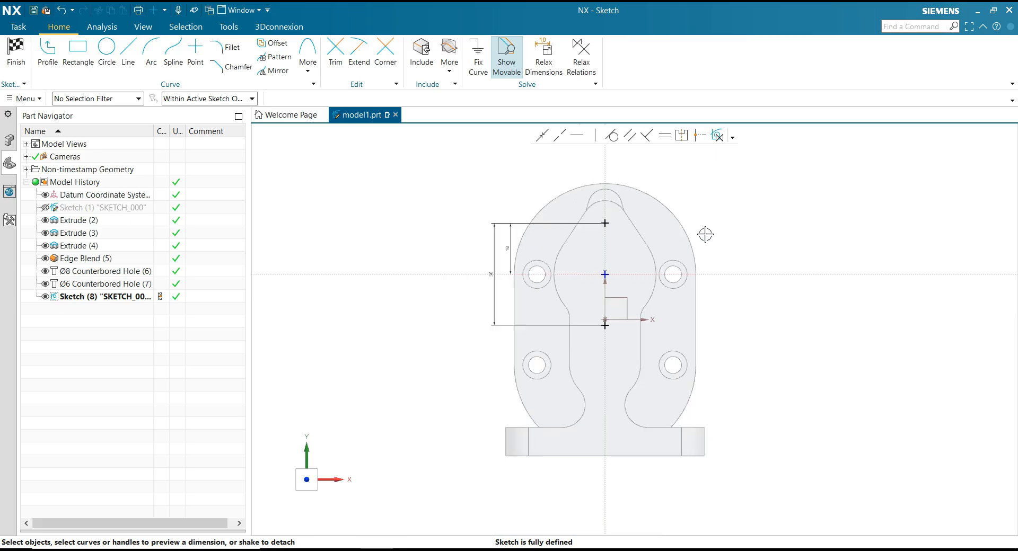
pyautogui.press('End')
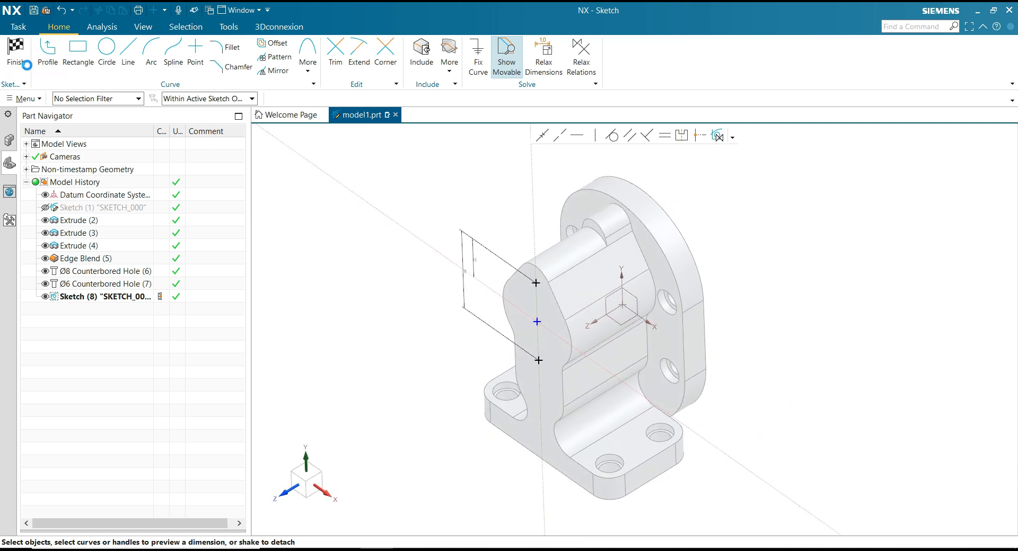
pyautogui.click(16, 50)
pyautogui.hotkey('ctrl', 'q')
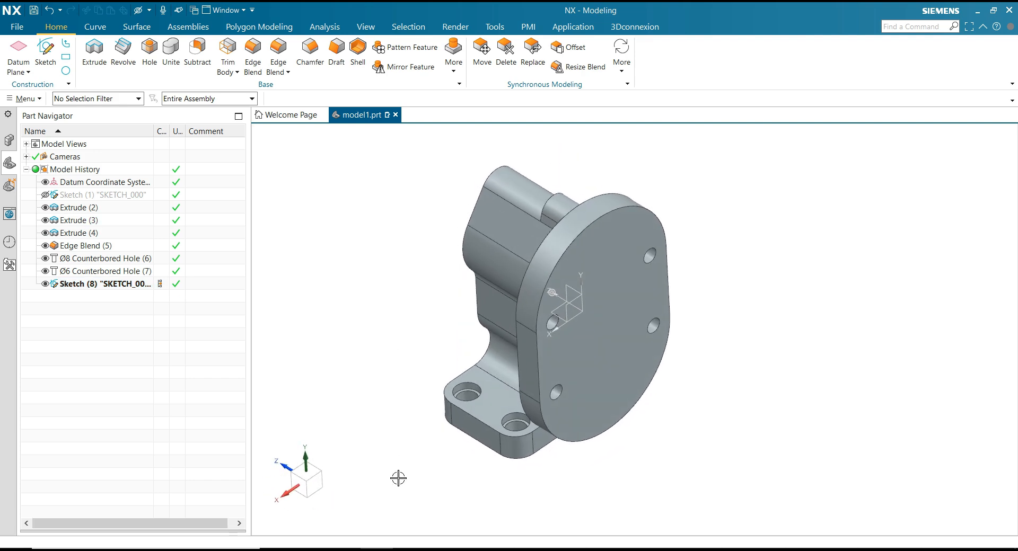
pyautogui.click(345, 550)
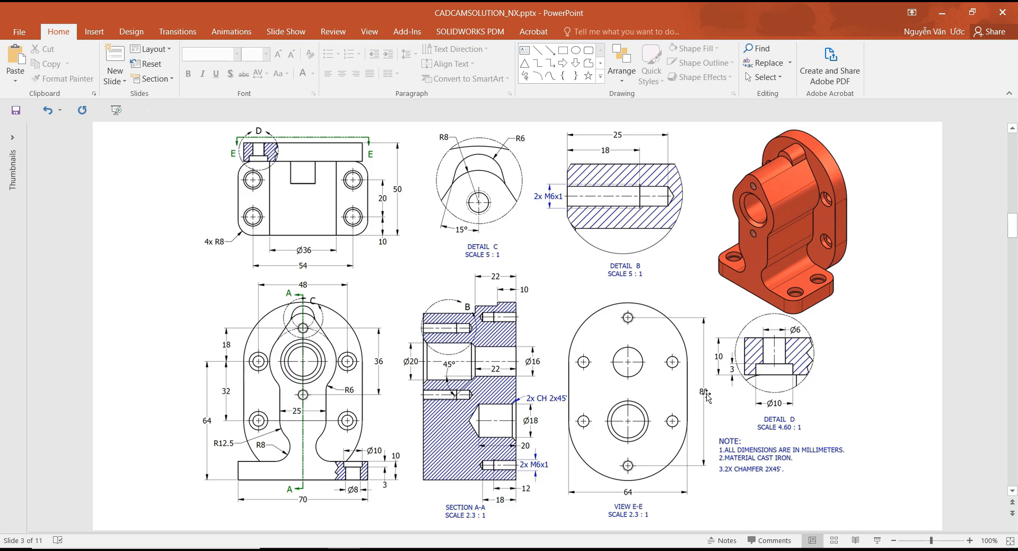
pyautogui.click(377, 549)
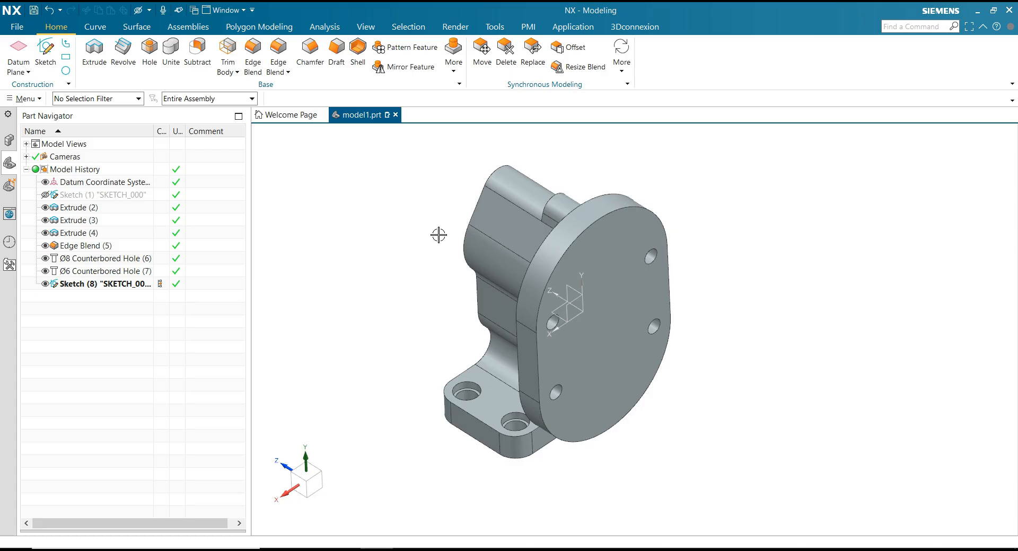
pyautogui.click(45, 51)
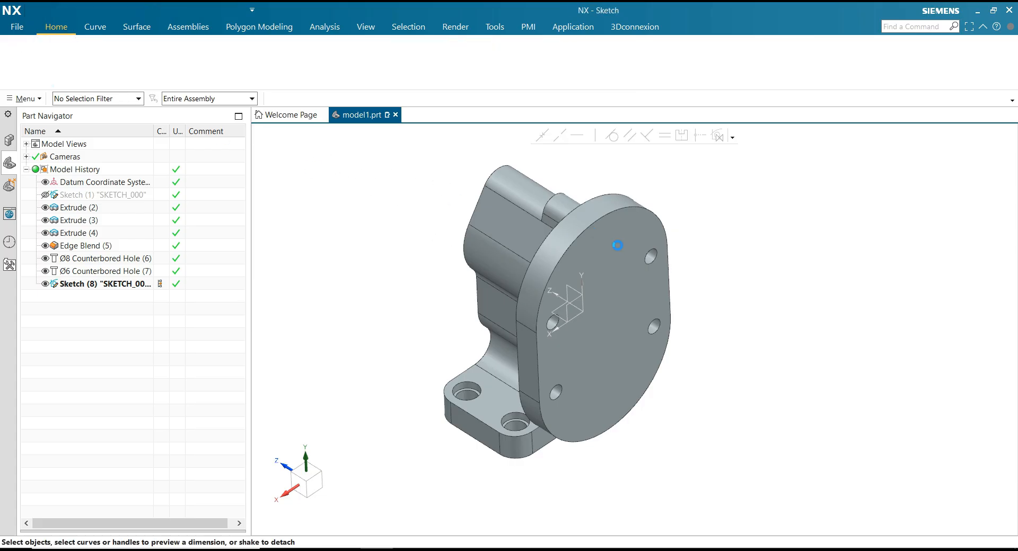
pyautogui.click(625, 250)
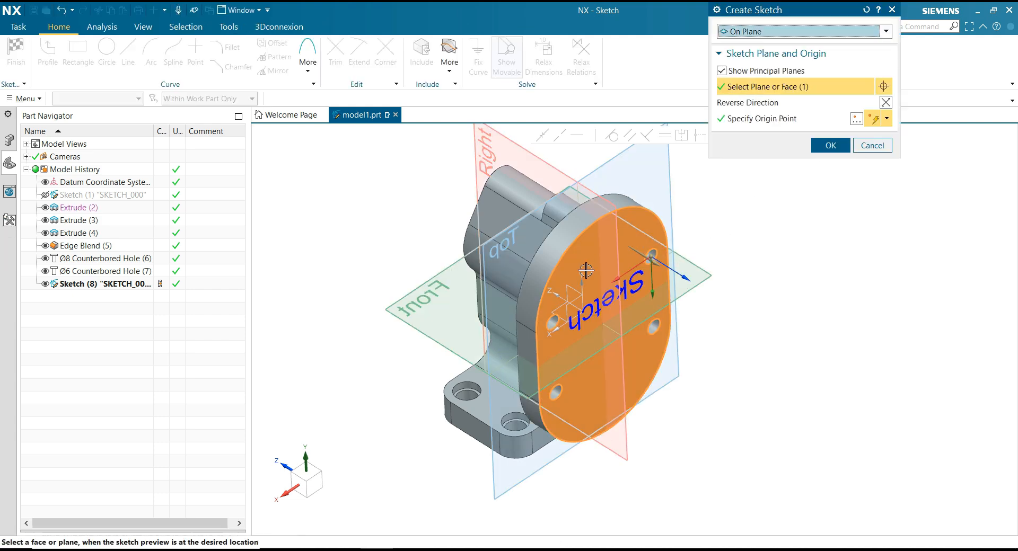
pyautogui.click(871, 146)
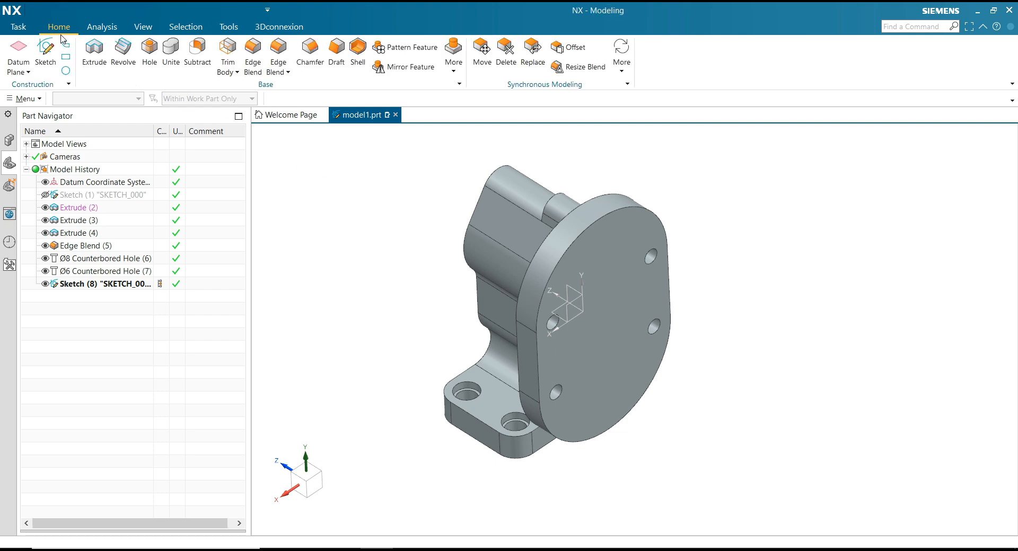
# Start a sketch on the flange's back face and place two points on the vertical axis near its opposite rounded ends, about 80 mm apart.
pyautogui.click(46, 53)
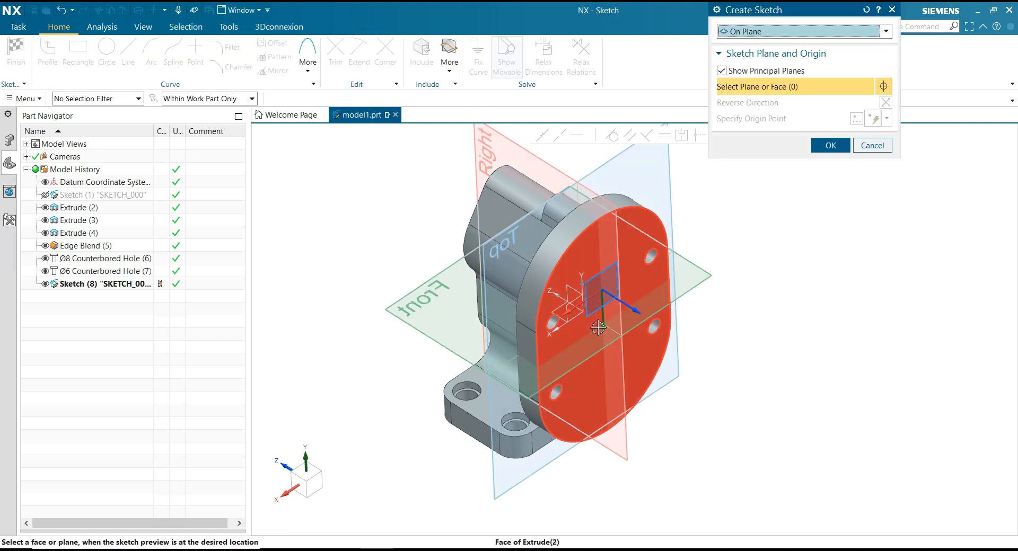
pyautogui.click(598, 328)
pyautogui.click(830, 145)
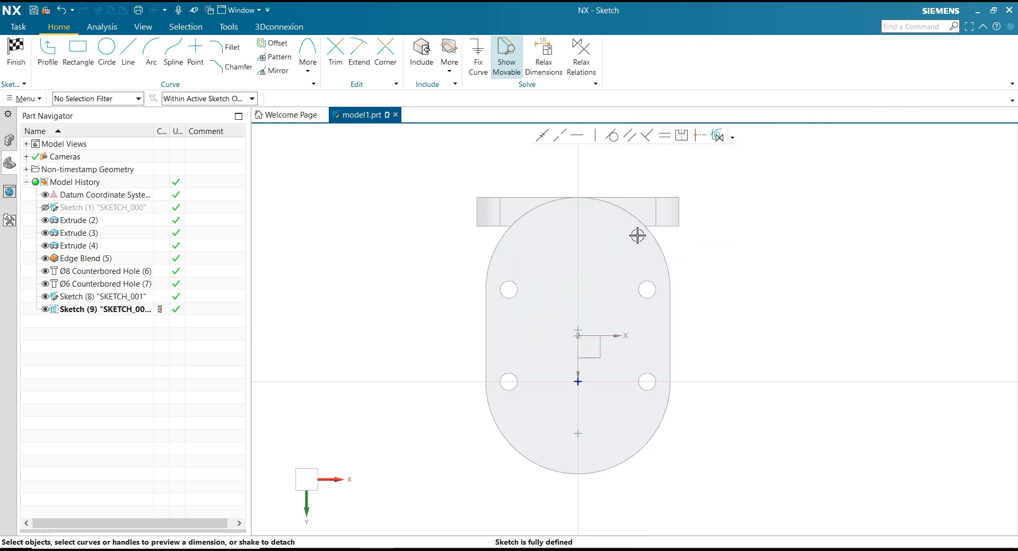
pyautogui.click(195, 51)
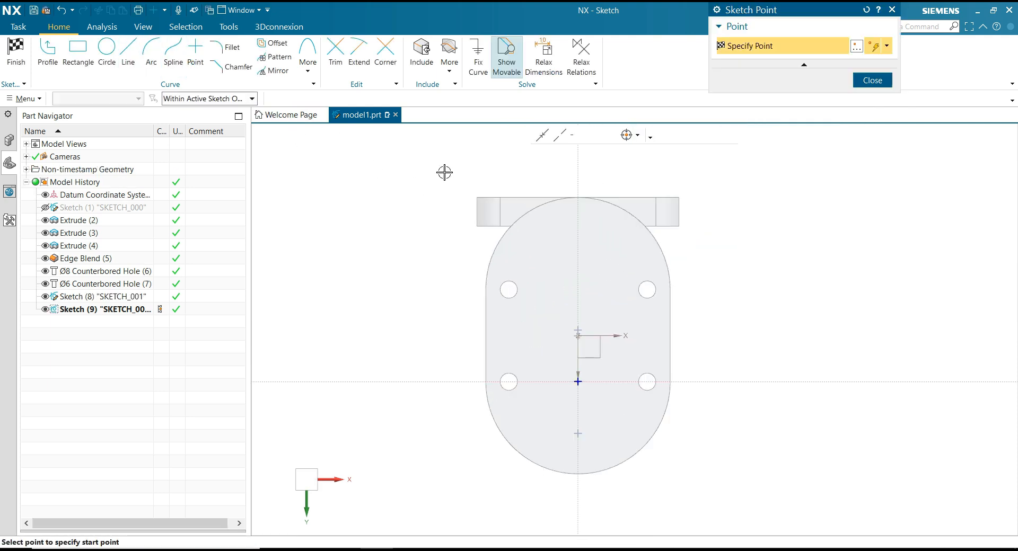
pyautogui.click(579, 219)
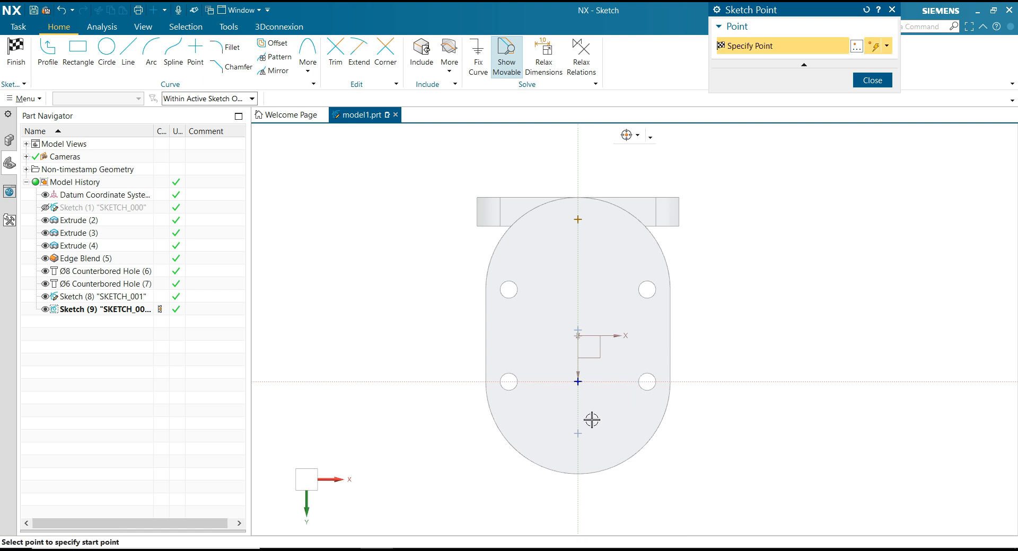
pyautogui.click(578, 451)
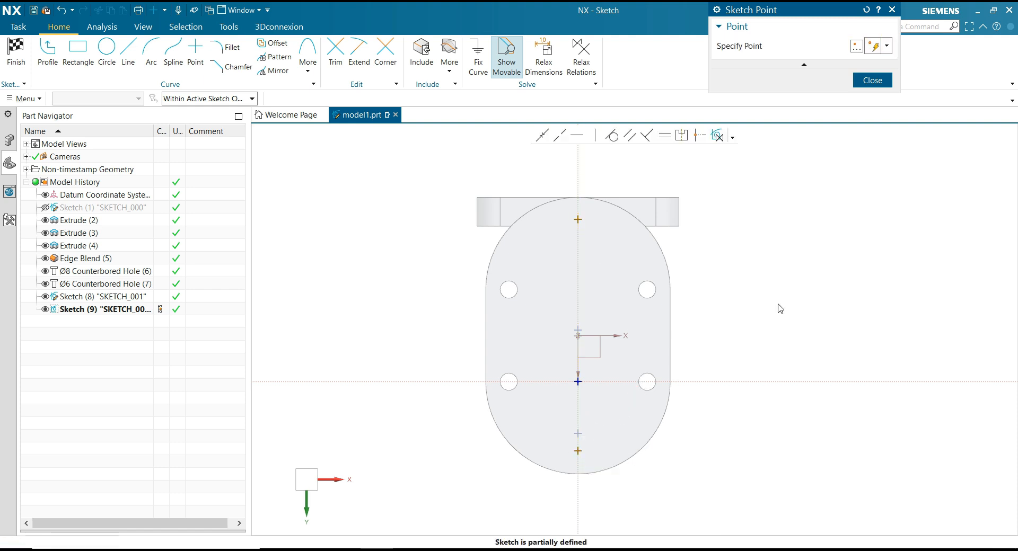
pyautogui.press('Escape')
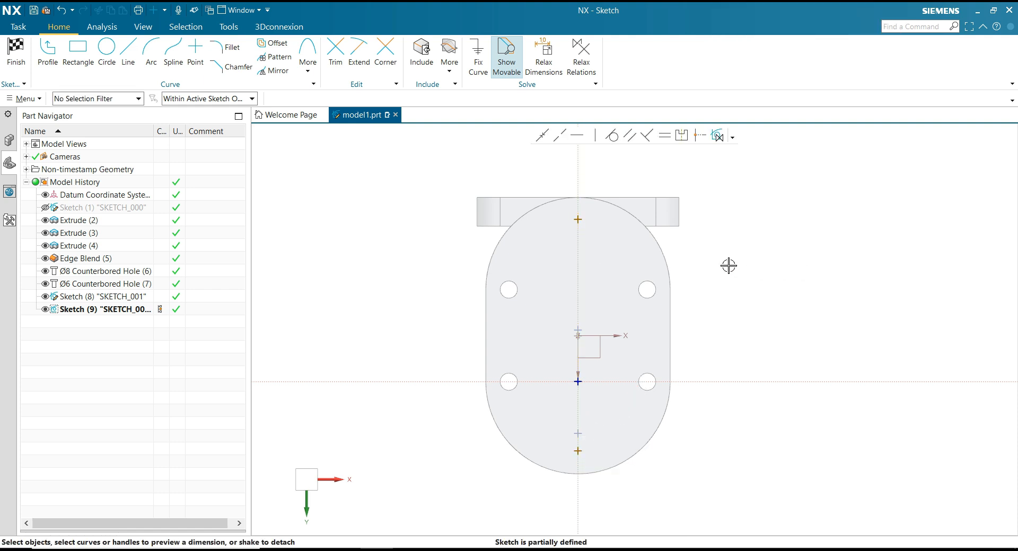
# Dimension the distance between the two points on the flange's back face as exactly 80 mm.
pyautogui.click(588, 219)
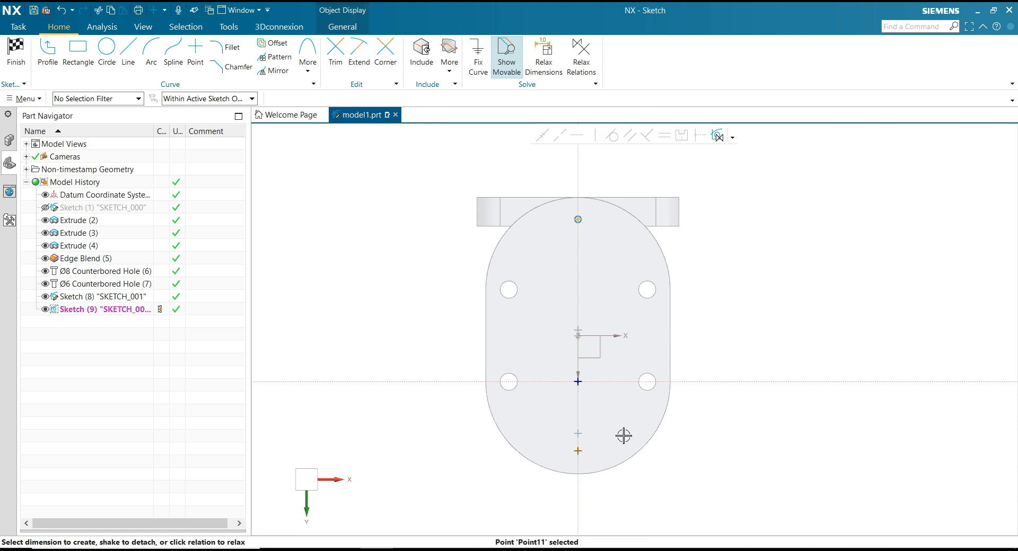
pyautogui.click(580, 451)
pyautogui.moveTo(561, 336); pyautogui.dragTo(732, 333)
pyautogui.click(732, 333)
pyautogui.write('80')
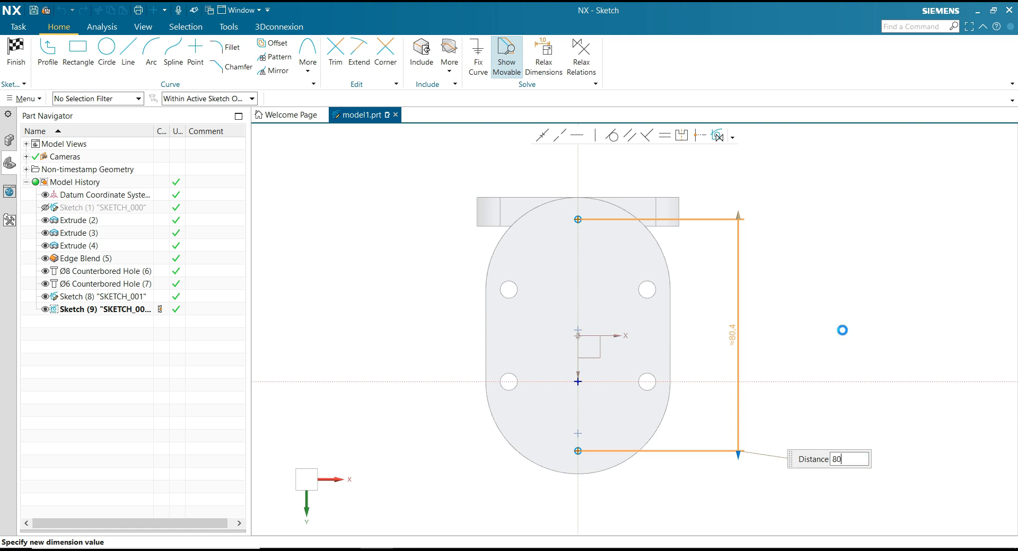
pyautogui.press('Return')
pyautogui.click(420, 297)
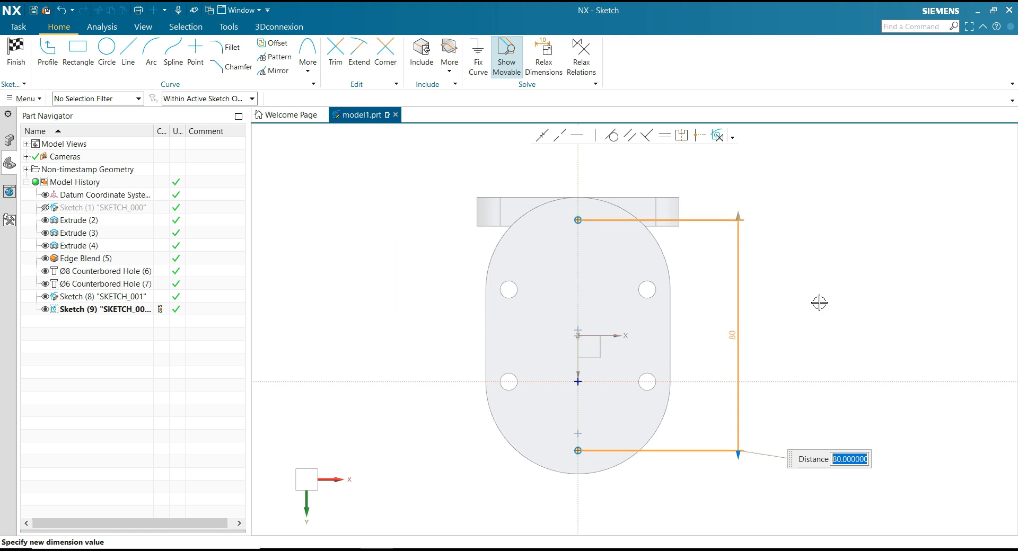
# Project the flange's upper rounded edge into the sketch and convert the projected arc to reference geometry.
pyautogui.scroll(1, 590, 176)
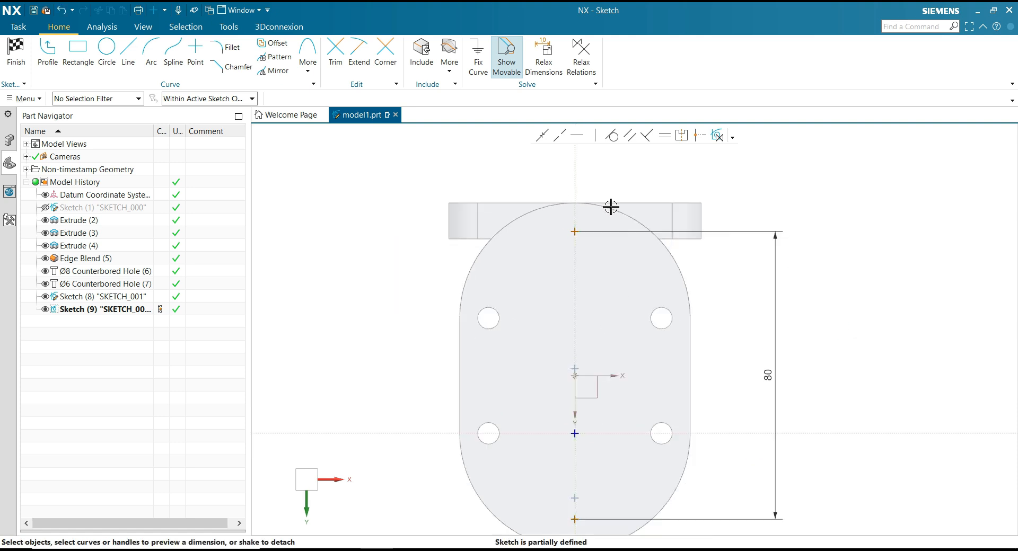
pyautogui.click(450, 63)
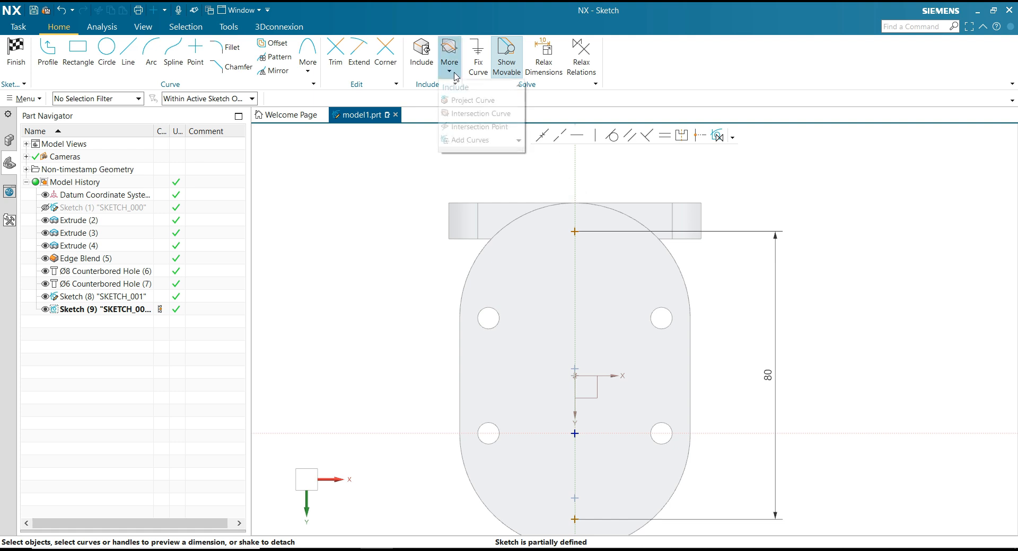
pyautogui.click(472, 100)
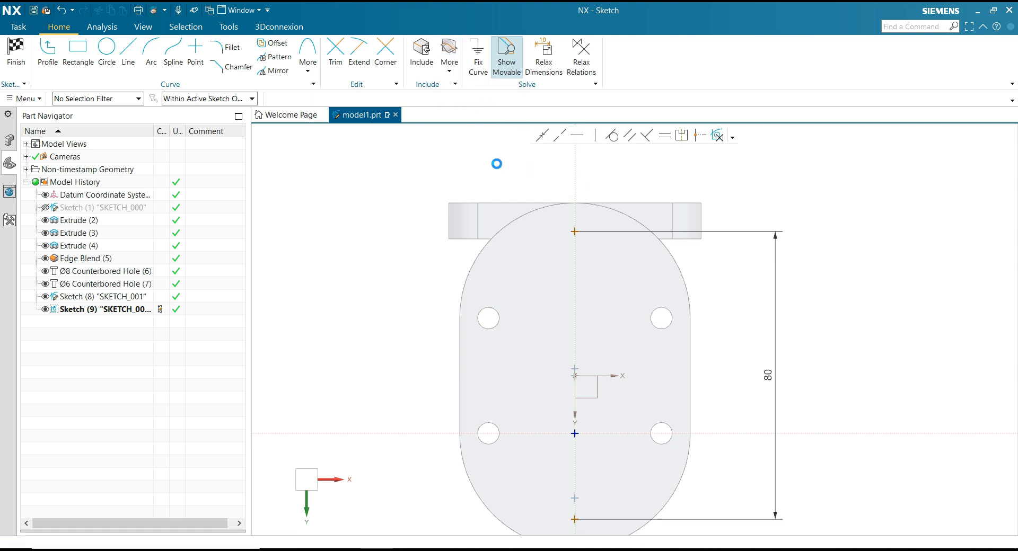
pyautogui.click(522, 216)
pyautogui.click(803, 150)
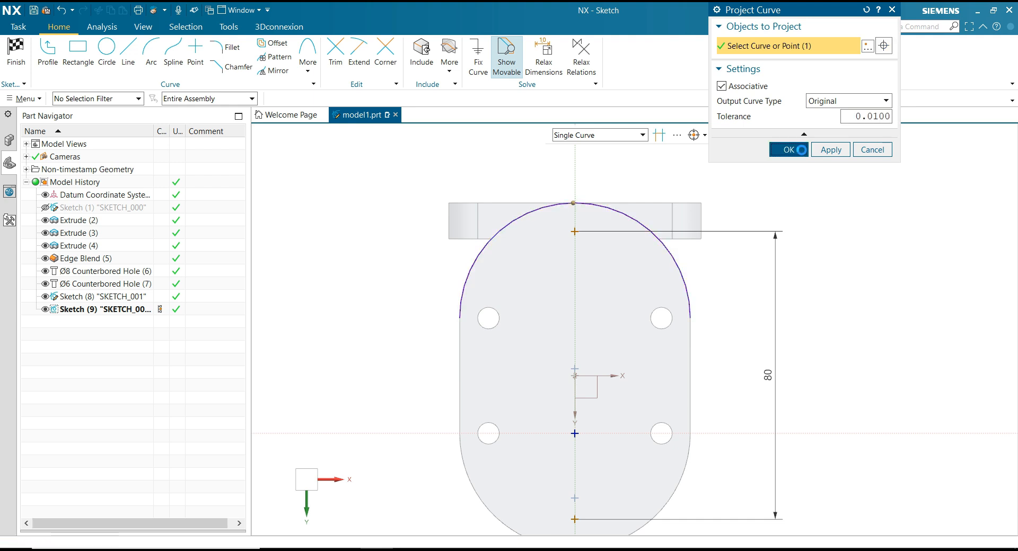
pyautogui.click(627, 212)
pyautogui.click(664, 197)
# Dimension the upper point 8 mm below the top of the projected arc and finish the sketch.
pyautogui.scroll(5, 578, 196)
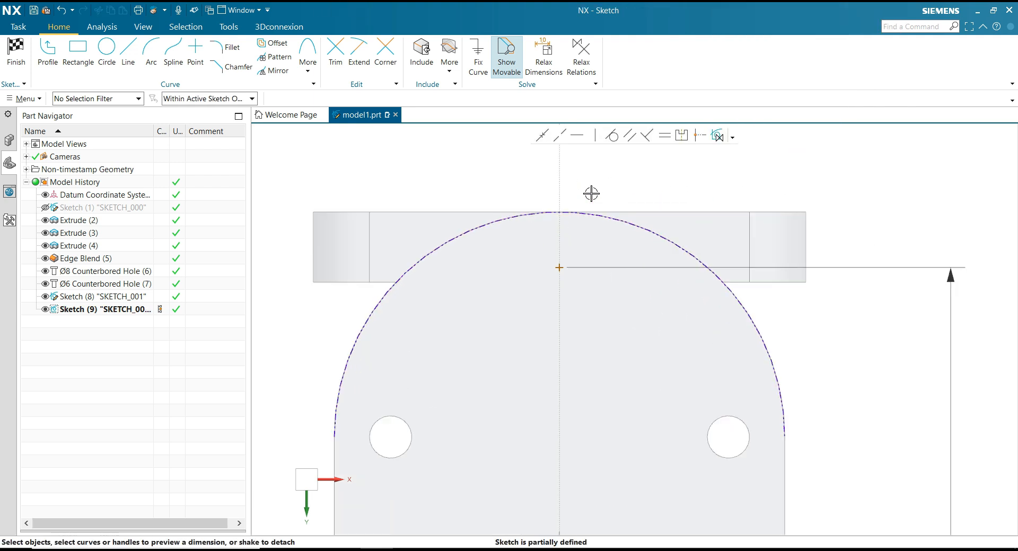
pyautogui.click(542, 224)
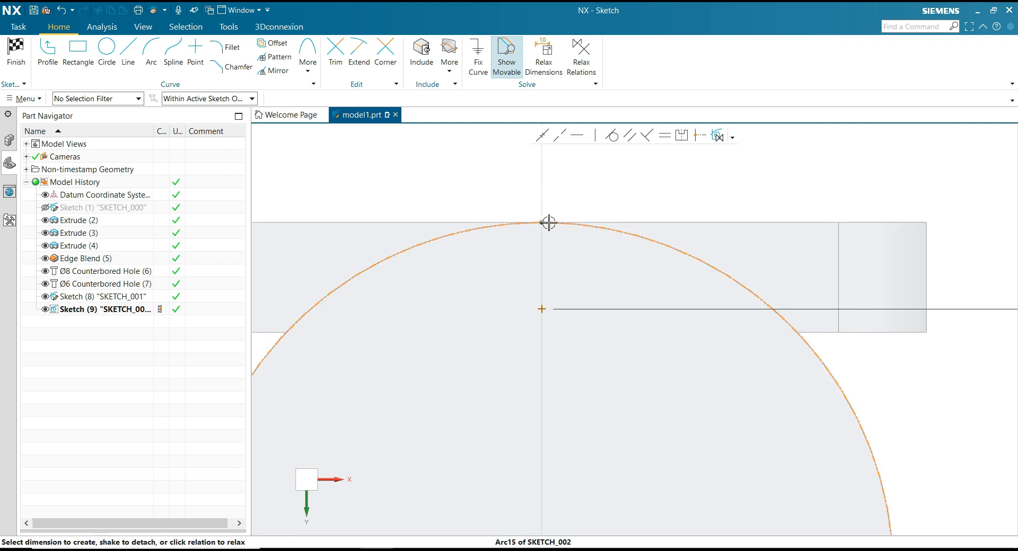
pyautogui.click(541, 308)
pyautogui.scroll(-3, 506, 272)
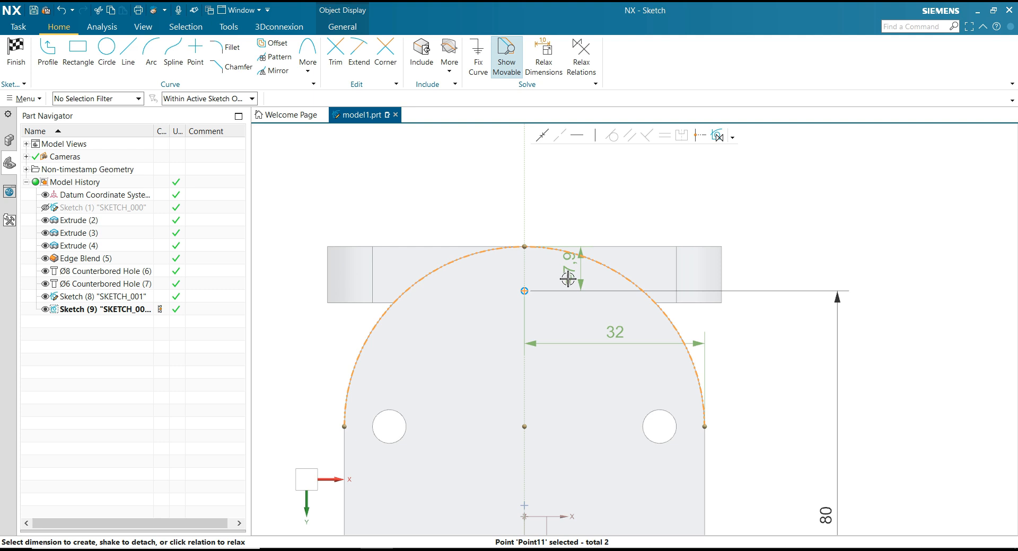
pyautogui.moveTo(568, 274); pyautogui.dragTo(818, 265)
pyautogui.write('8')
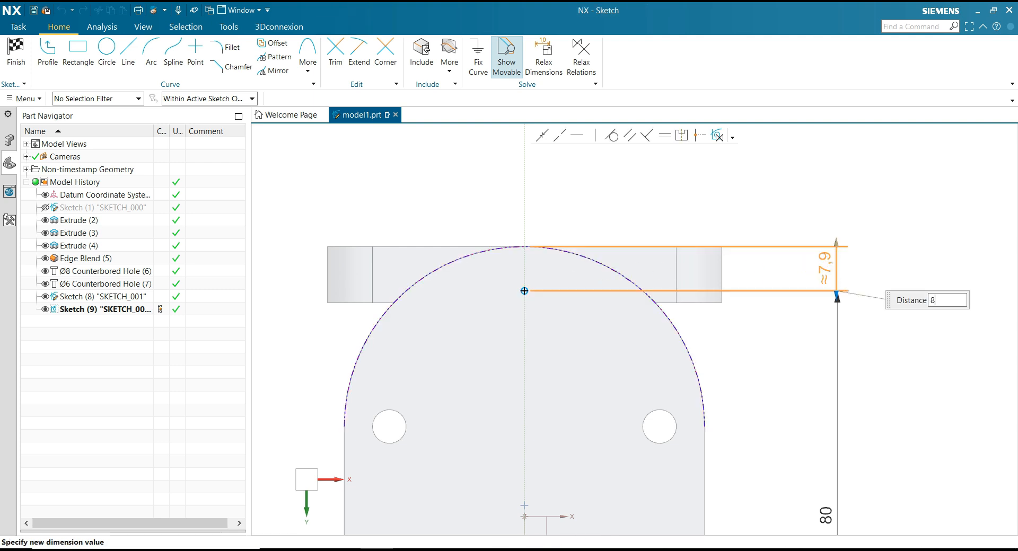
pyautogui.press('Return')
pyautogui.scroll(-2, 641, 193)
pyautogui.scroll(-2, 641, 193)
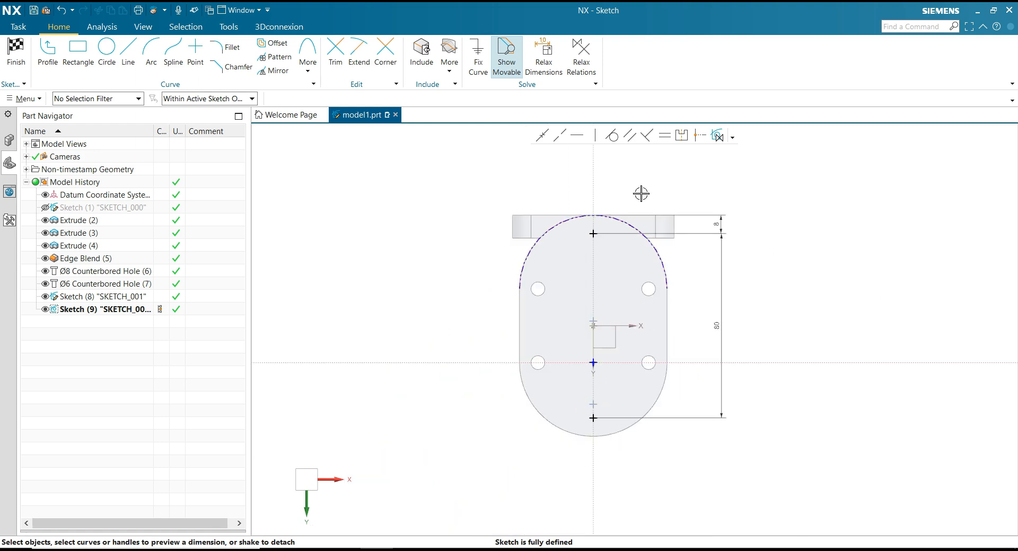
pyautogui.click(25, 70)
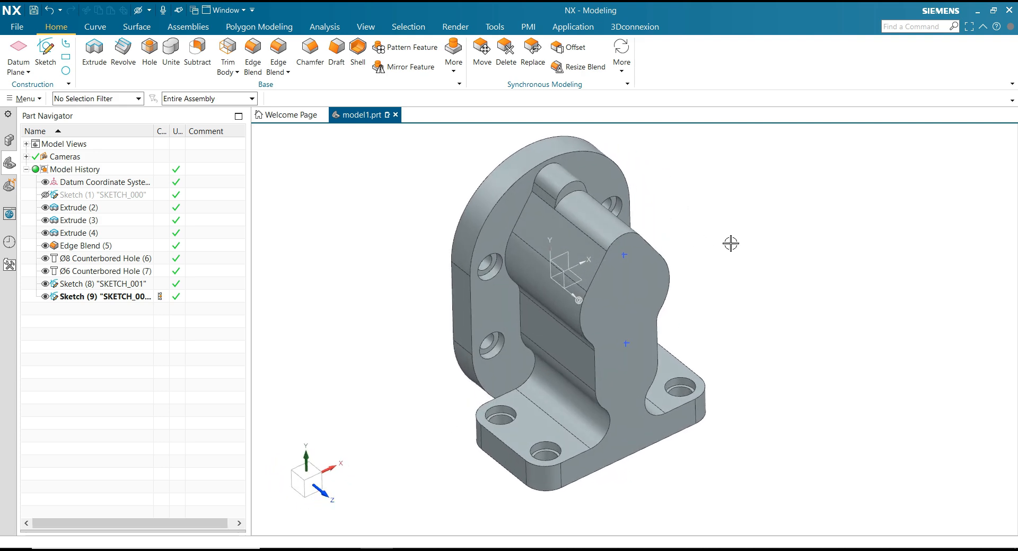
# Set up an M6 x 1.0 threaded hole with a 25 mm hole depth and an 18 mm thread depth.
pyautogui.click(171, 50)
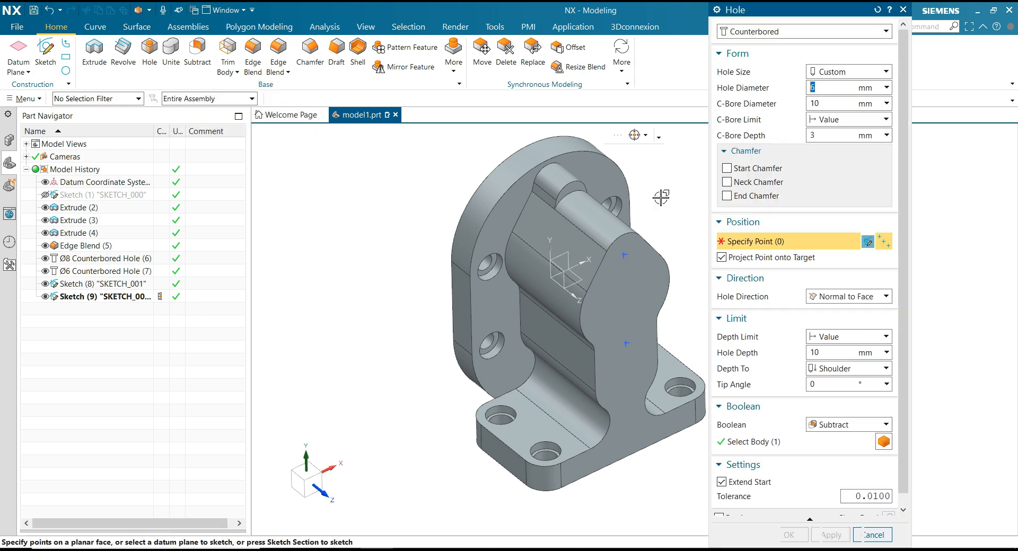
pyautogui.click(760, 32)
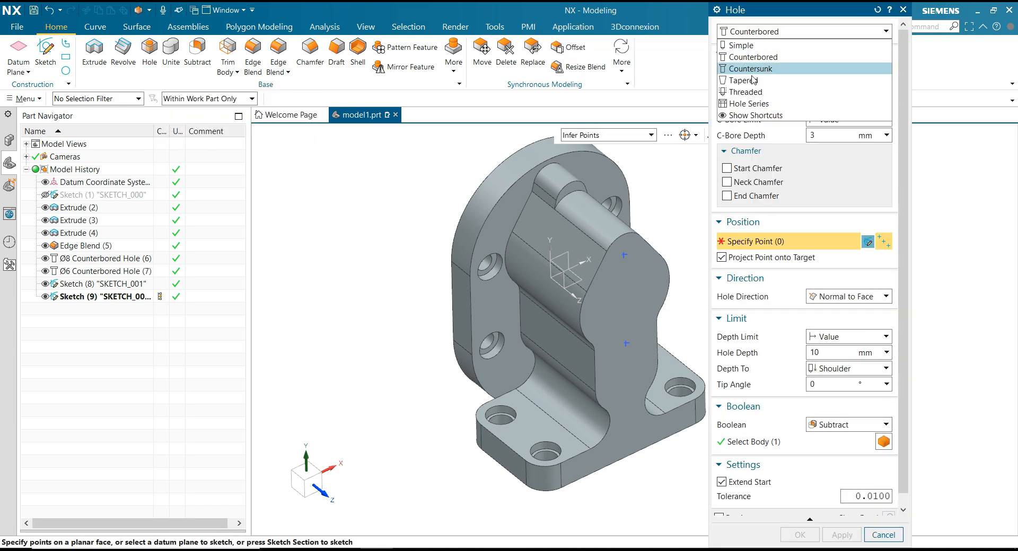
pyautogui.click(753, 93)
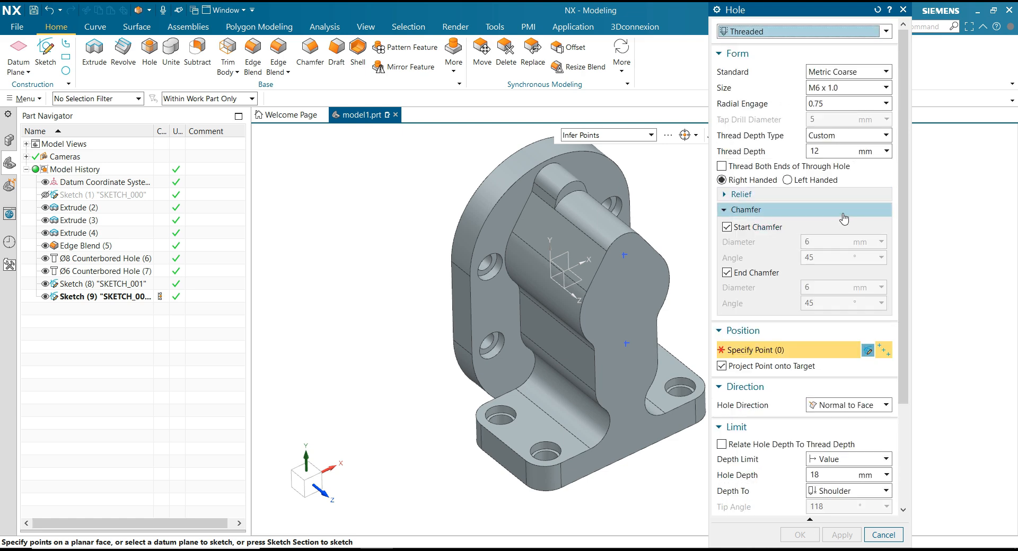
pyautogui.moveTo(903, 234); pyautogui.dragTo(906, 318)
pyautogui.scroll(1, 901, 323)
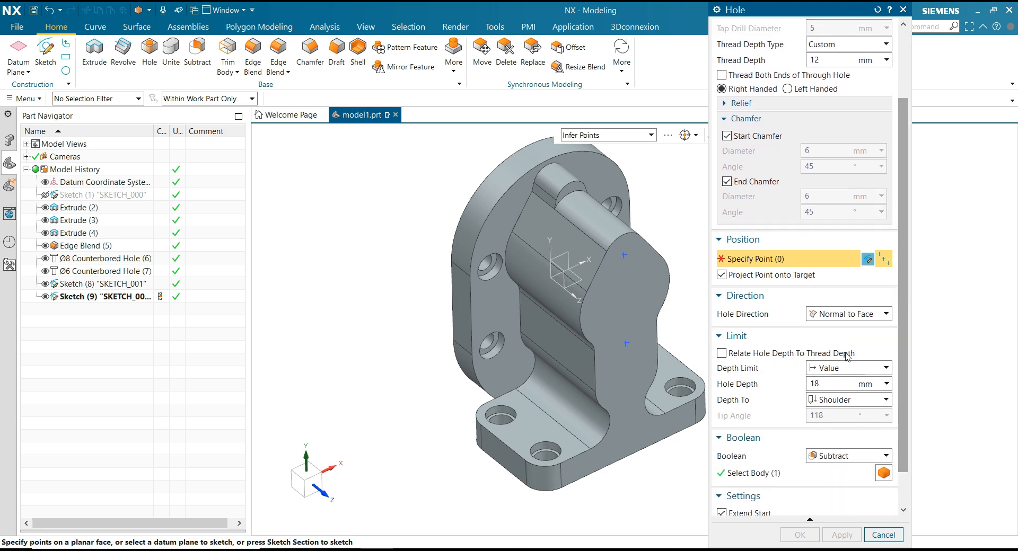
pyautogui.scroll(-2, 908, 204)
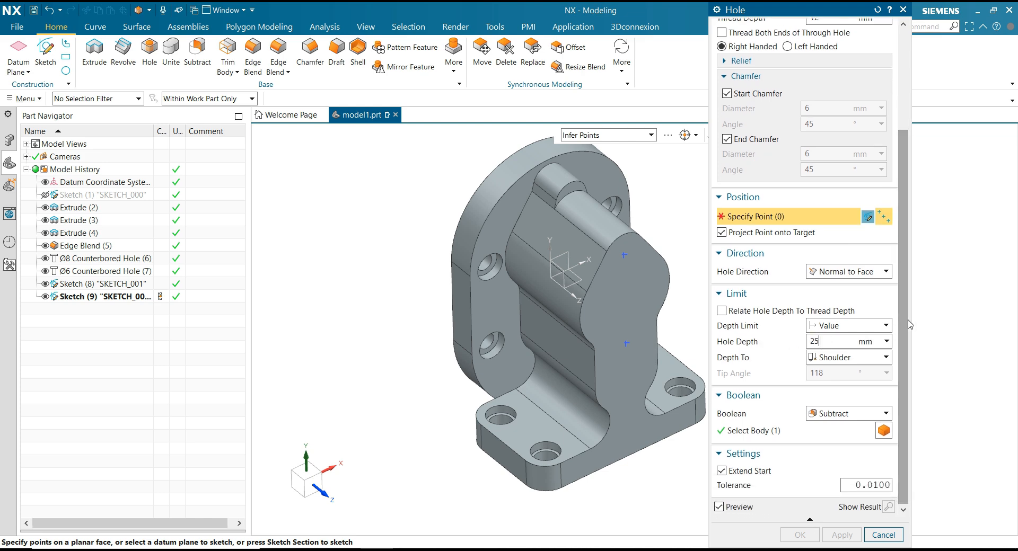
pyautogui.scroll(6, 904, 318)
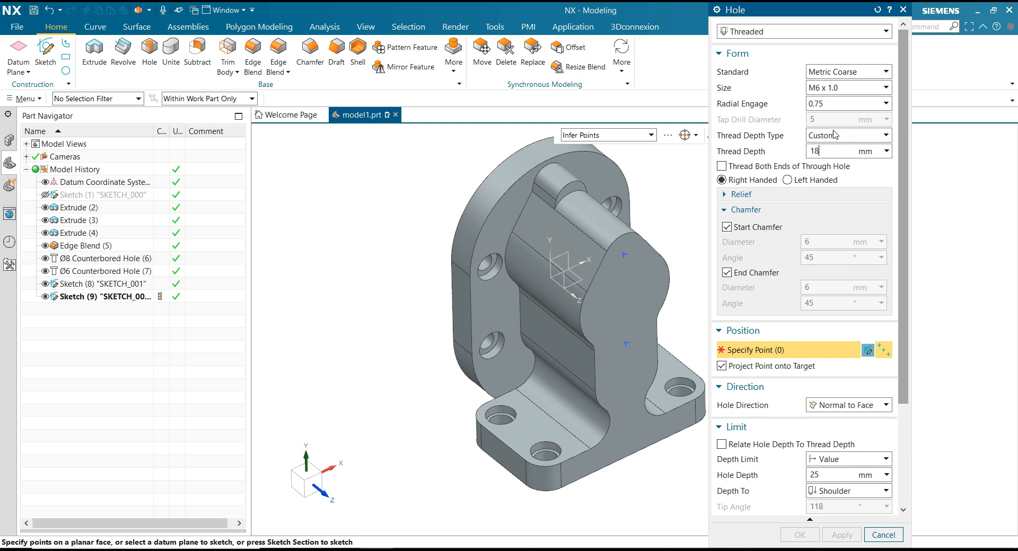
pyautogui.scroll(-5, 895, 325)
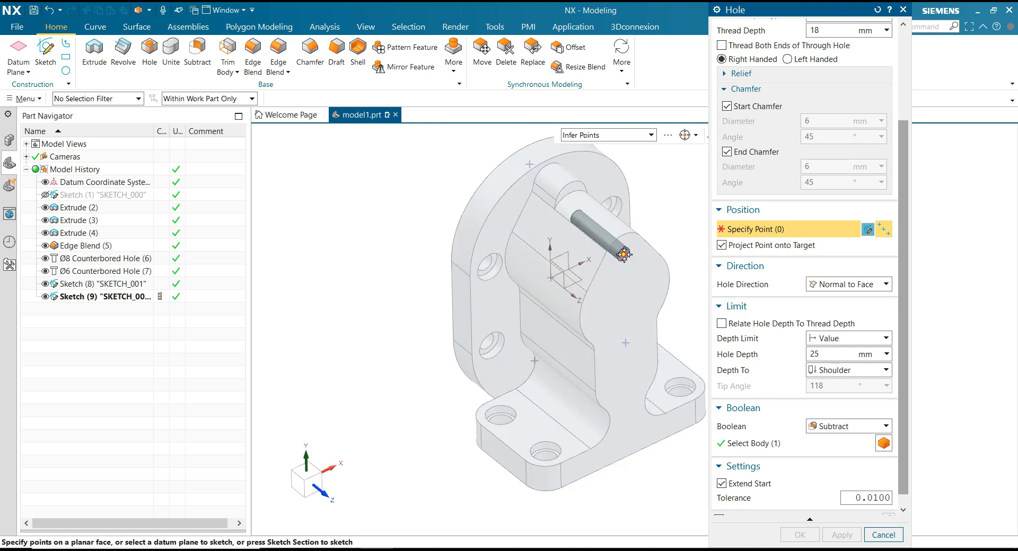
# Cut the threaded holes at the two sketch points on the front face, with projection of points onto the target turned off.
pyautogui.click(624, 255)
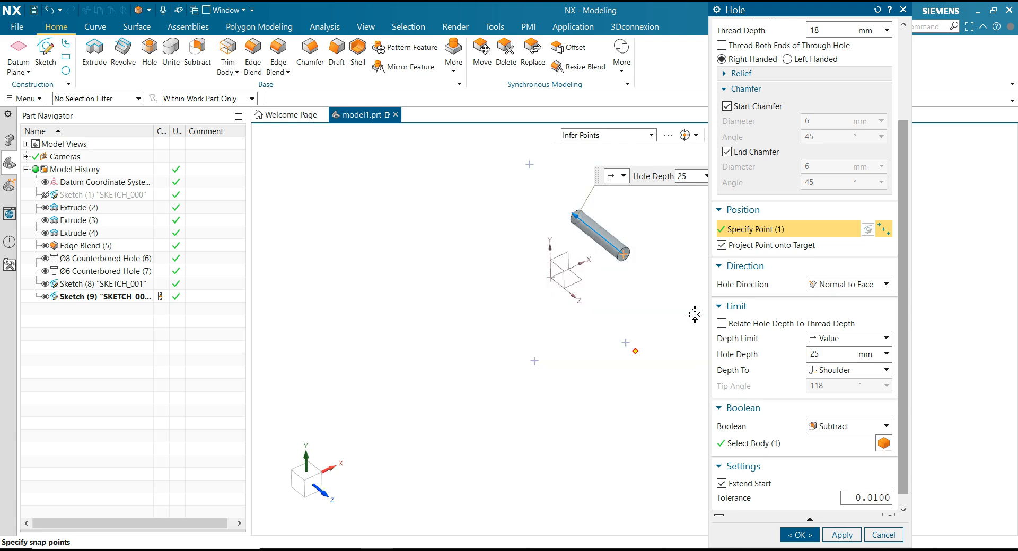
pyautogui.scroll(3, 683, 316)
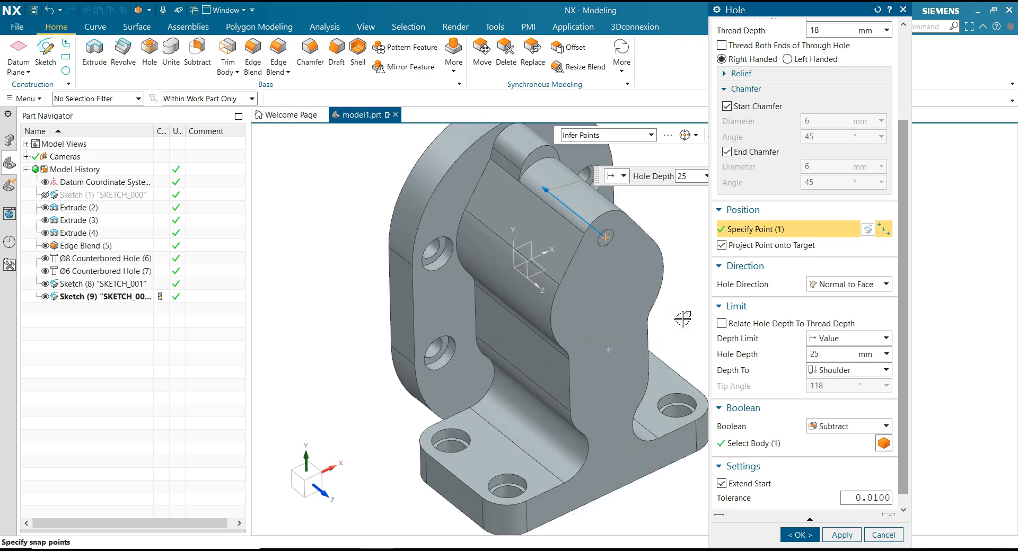
pyautogui.click(610, 350)
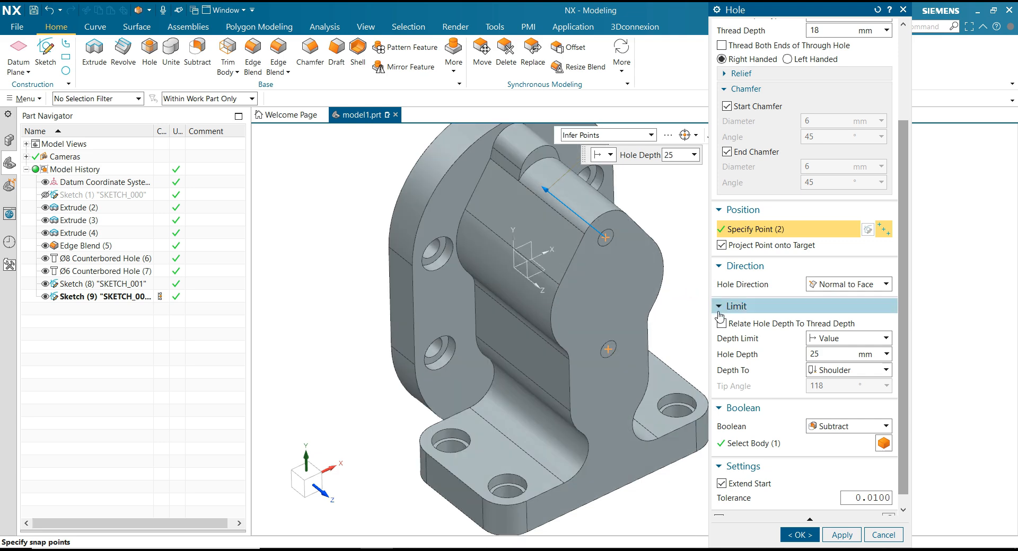
pyautogui.click(723, 246)
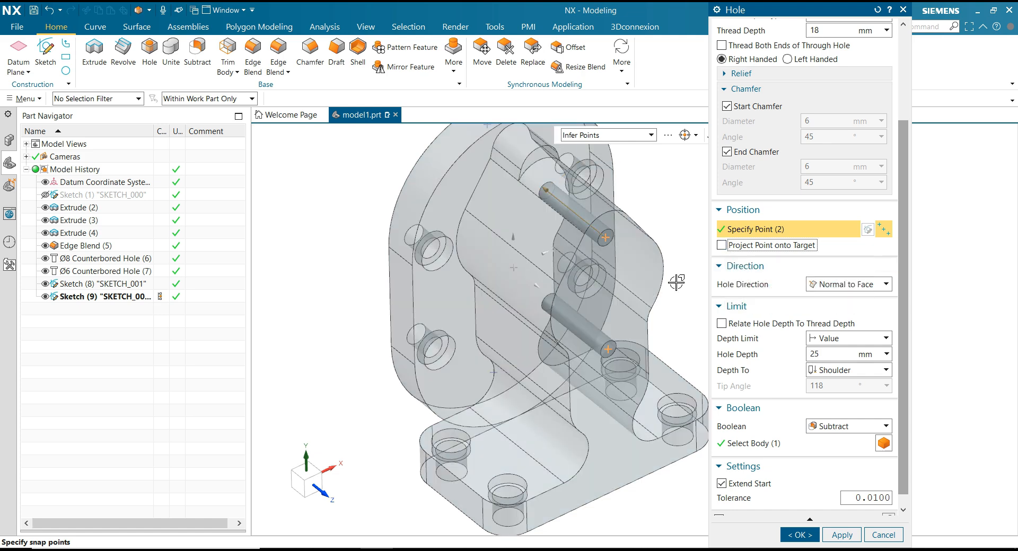
pyautogui.scroll(-2, 677, 291)
pyautogui.scroll(2, 686, 298)
pyautogui.moveTo(686, 298); pyautogui.dragTo(685, 298, button='middle')
pyautogui.scroll(-2, 685, 298)
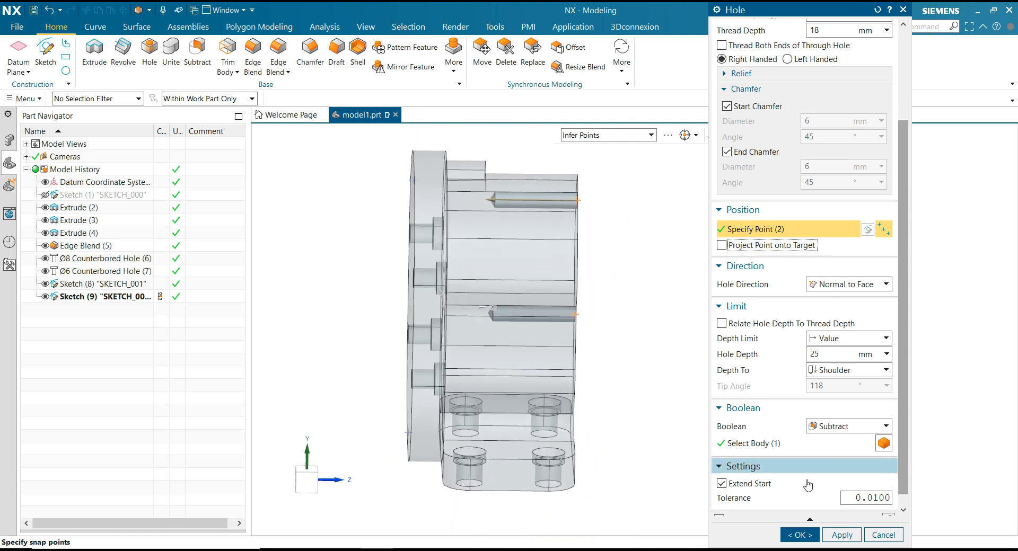
pyautogui.click(844, 536)
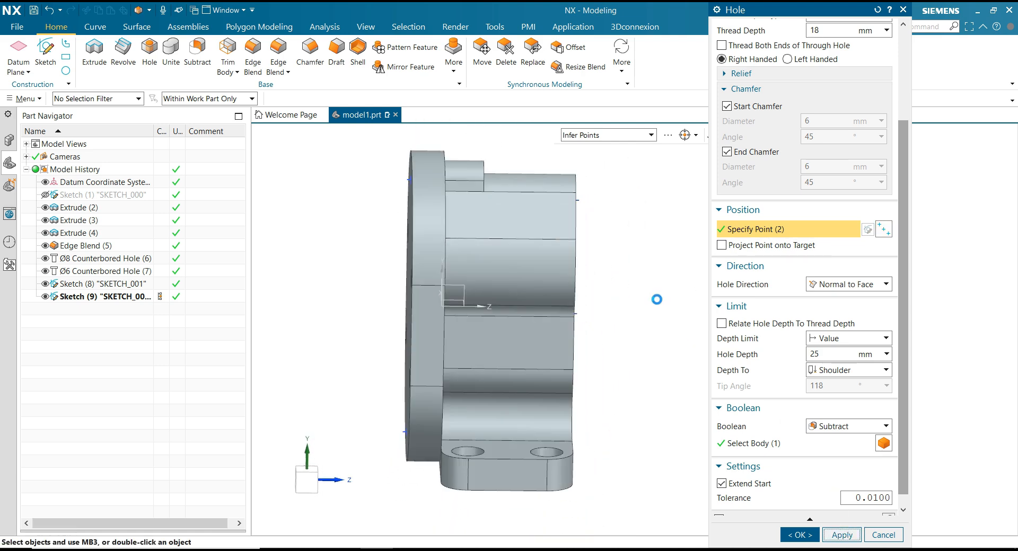
# Cut M6 x 1.0 threaded holes, 18 mm deep with a 12 mm thread depth, at the two points on the flange's back face.
pyautogui.press('Home')
pyautogui.moveTo(657, 300); pyautogui.dragTo(672, 298, button='middle')
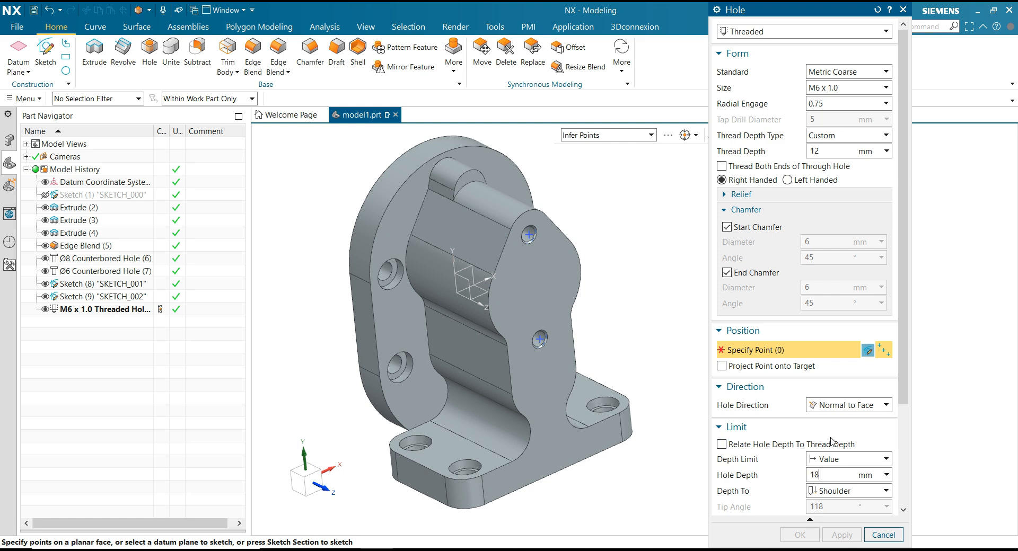
pyautogui.click(829, 151)
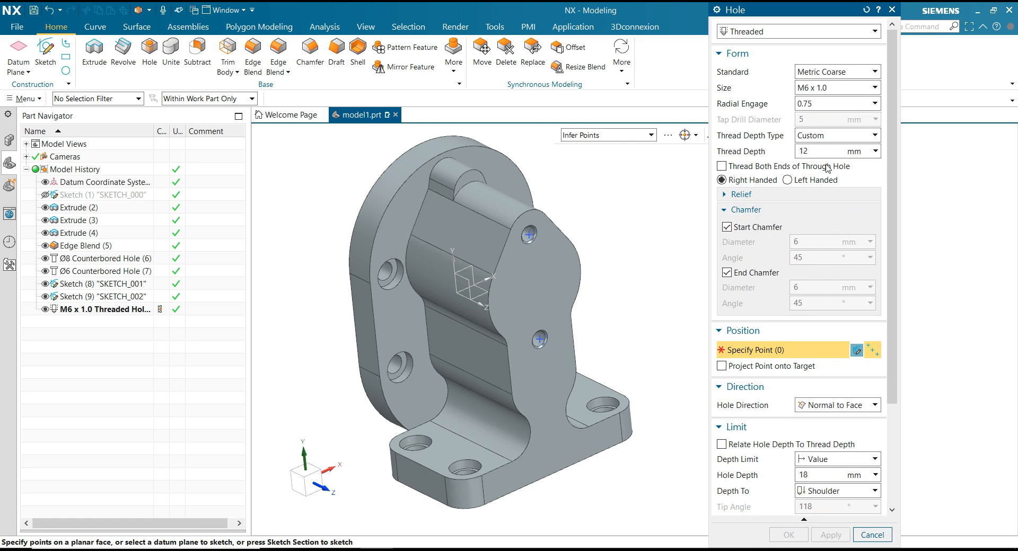
pyautogui.moveTo(640, 235); pyautogui.dragTo(639, 236, button='middle')
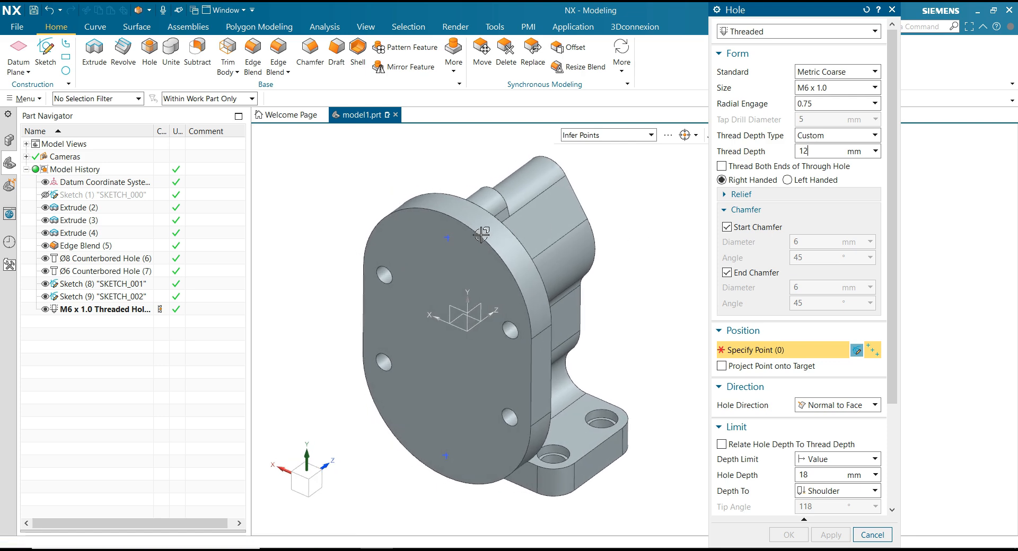
pyautogui.click(447, 238)
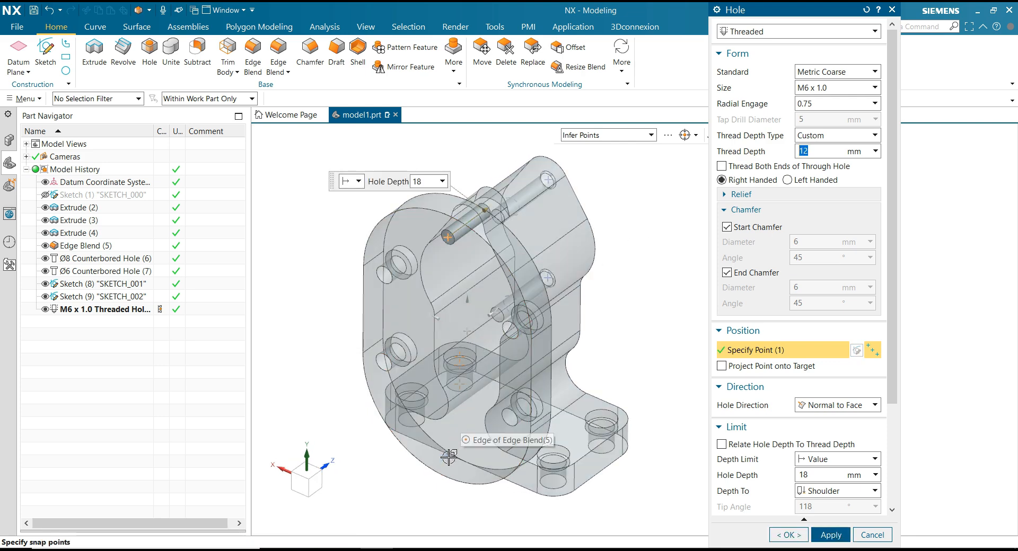
pyautogui.click(447, 454)
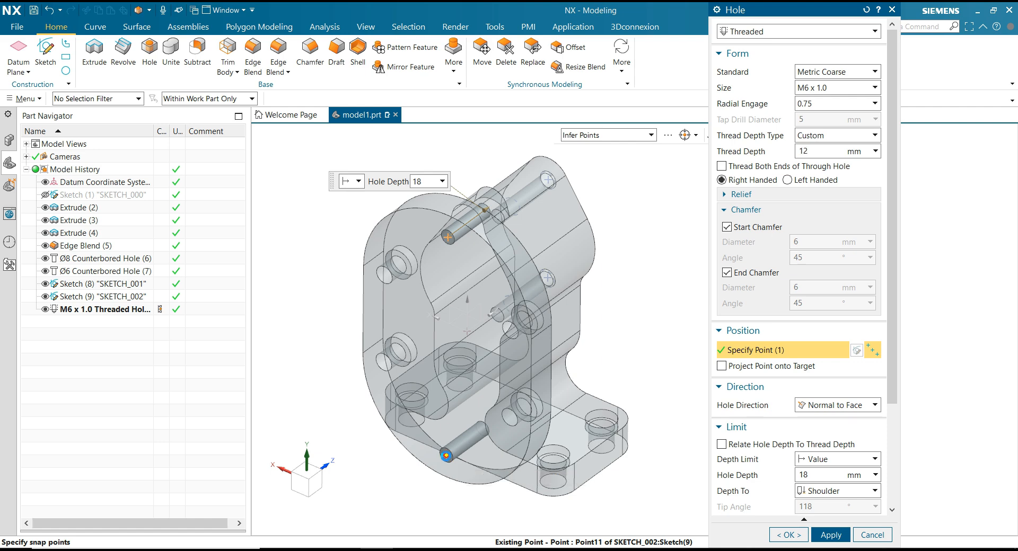
pyautogui.middleClick(648, 344)
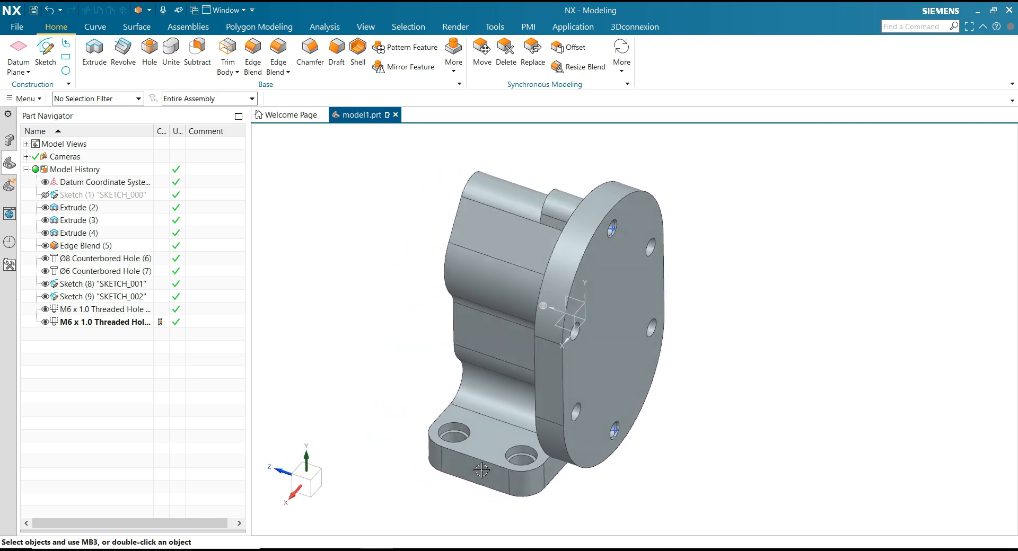
# Check the bore dimensions on the drawing and set up a simple 16 mm hole, 22 mm deep with a 0° tip angle.
pyautogui.click(355, 550)
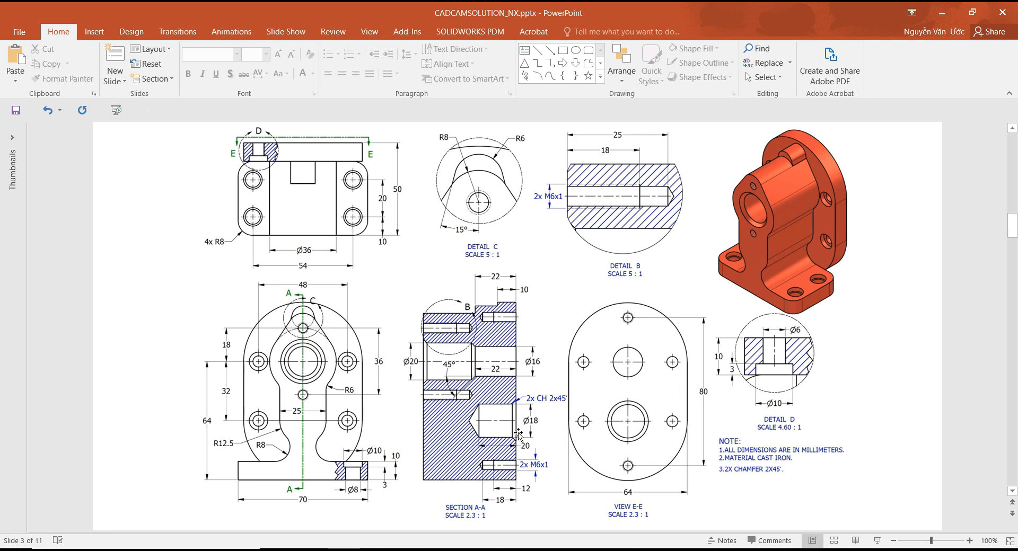
pyautogui.click(377, 549)
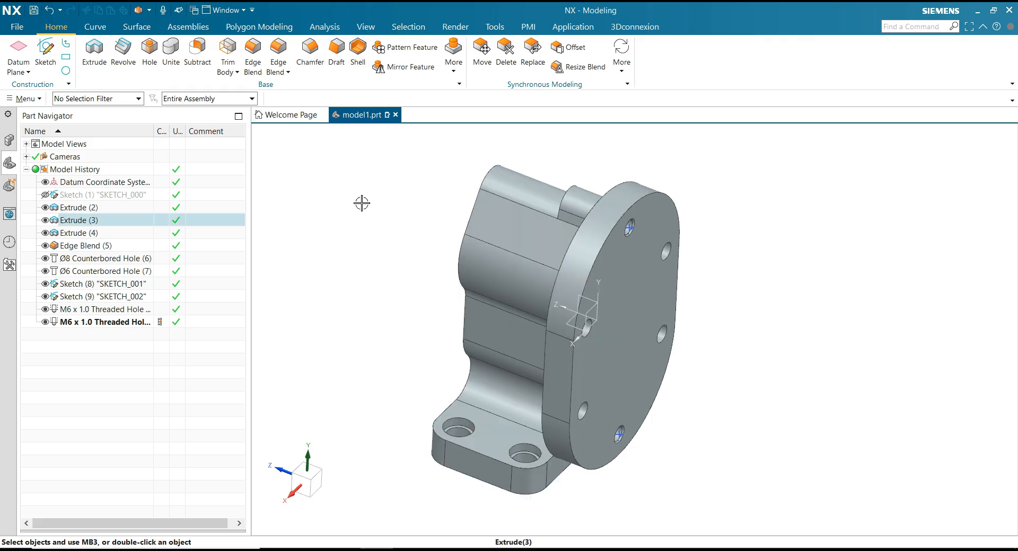
pyautogui.click(155, 65)
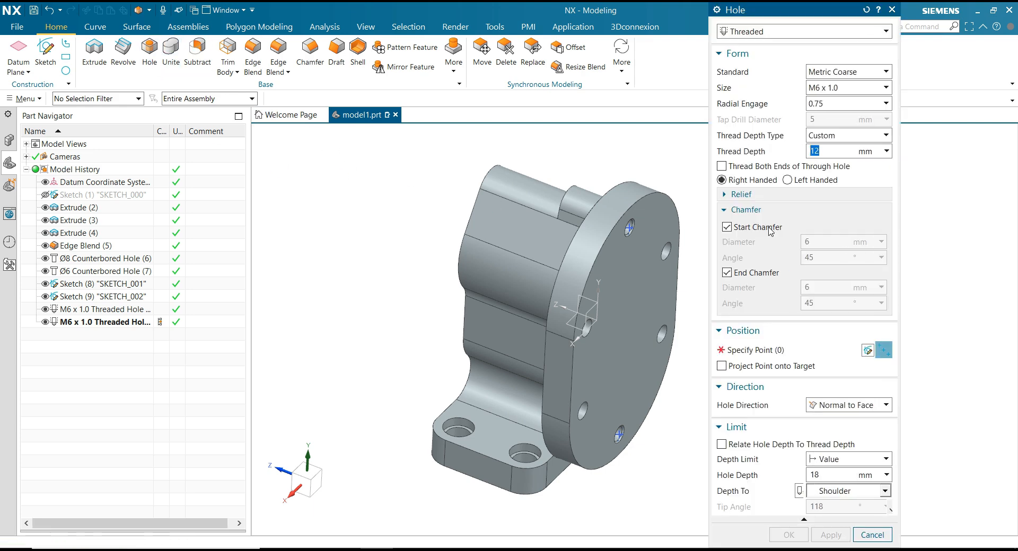
pyautogui.click(759, 31)
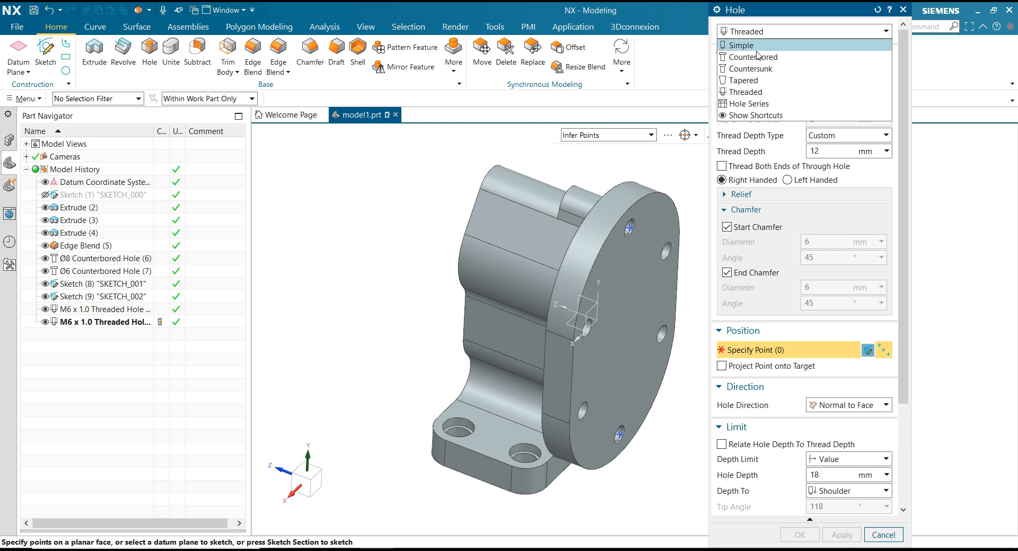
pyautogui.click(757, 45)
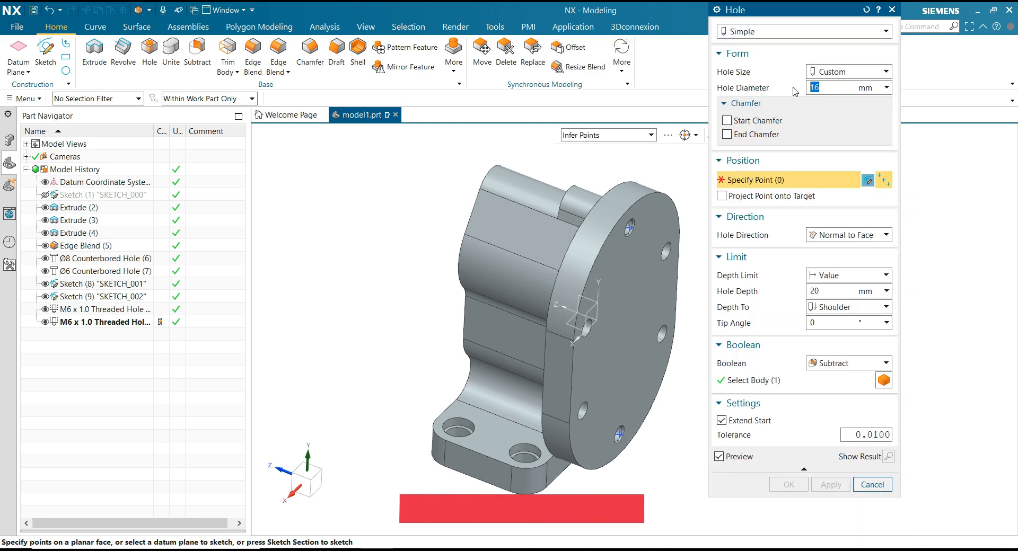
pyautogui.doubleClick(813, 291)
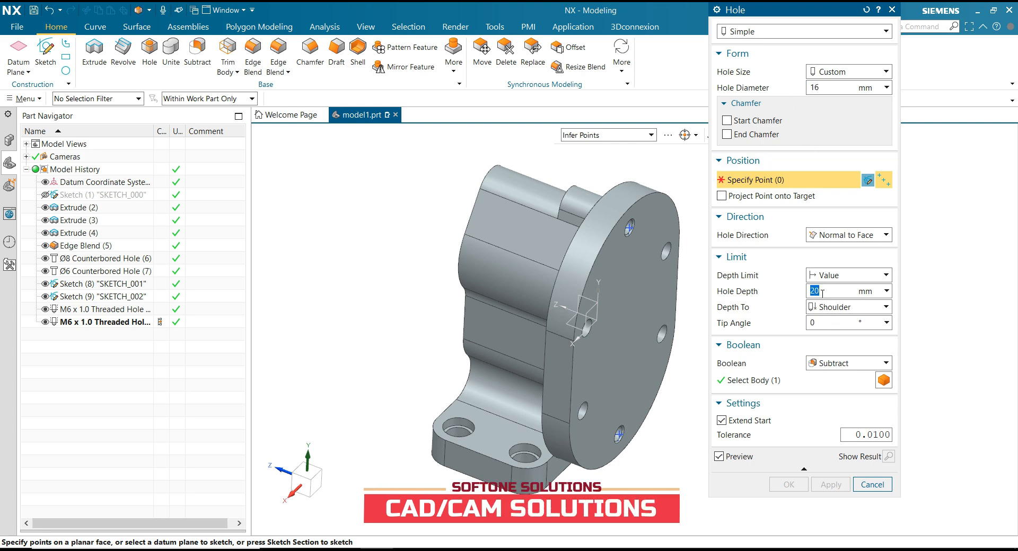
pyautogui.write('22')
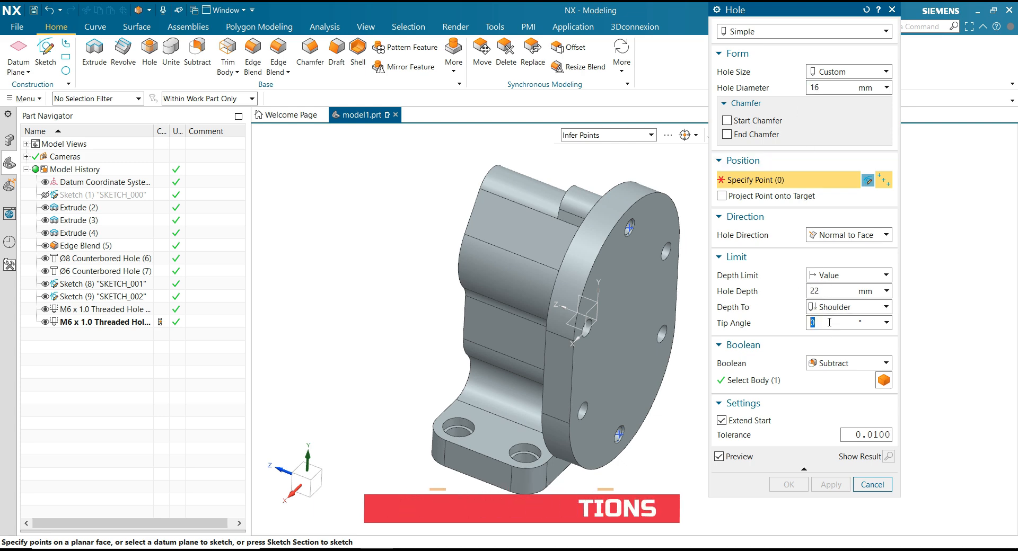
pyautogui.doubleClick(829, 323)
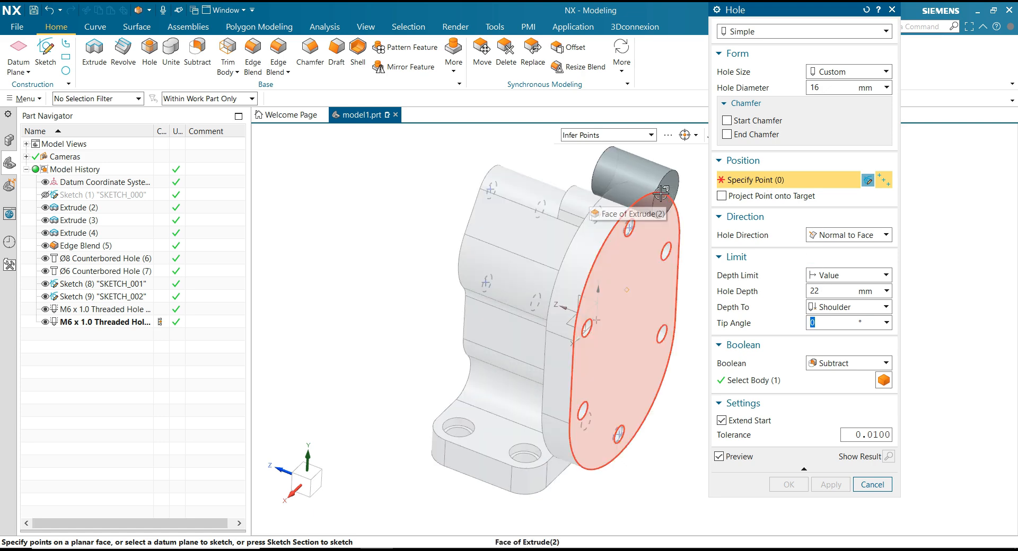
# Cut the 16 mm hole at the centre of the upper arc on the flange's back face.
pyautogui.click(662, 193)
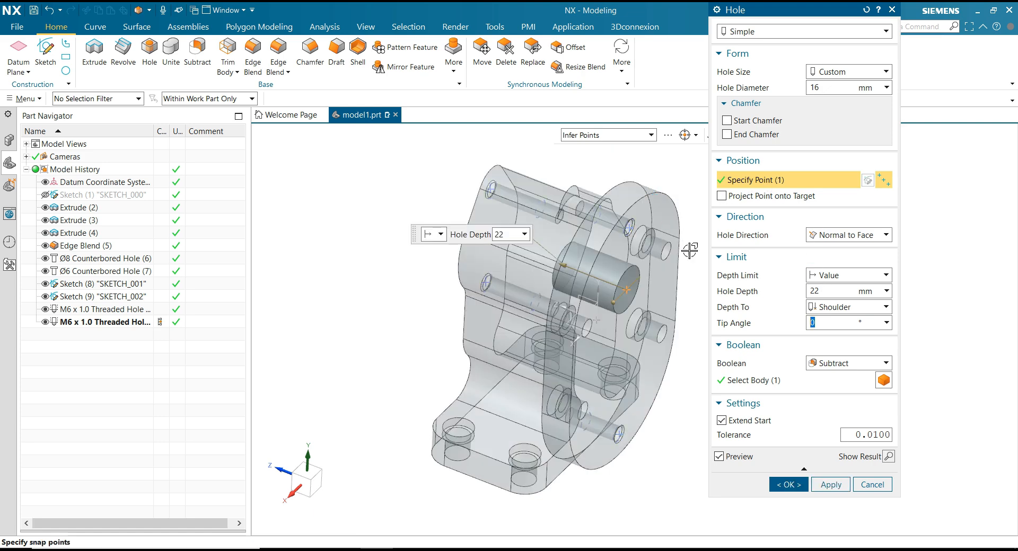
pyautogui.moveTo(692, 257); pyautogui.dragTo(674, 278, button='middle')
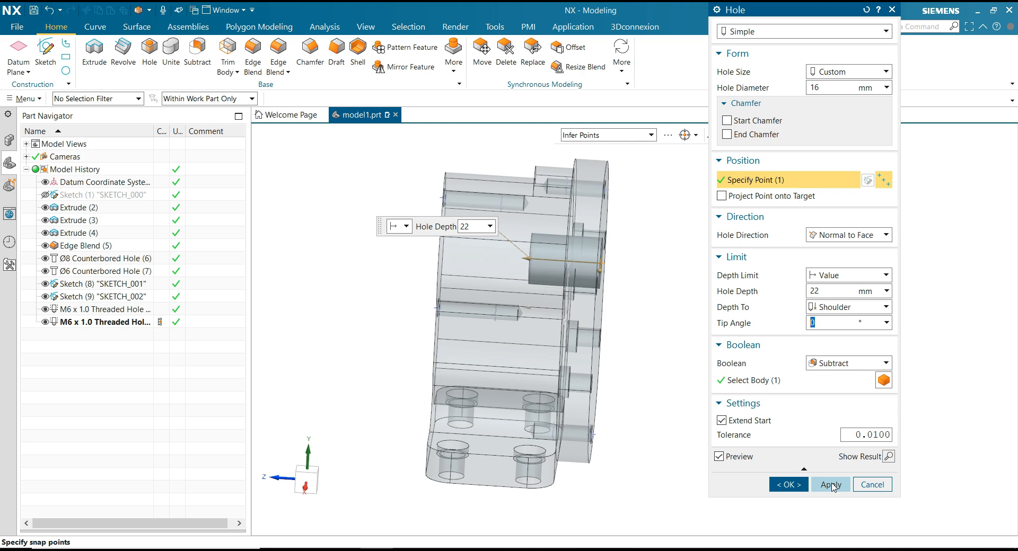
pyautogui.click(831, 485)
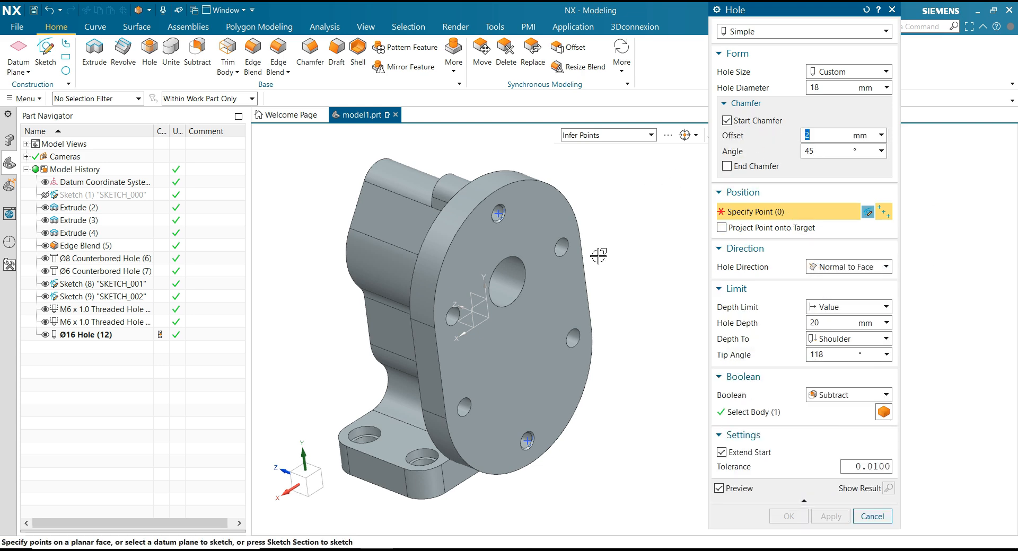
# Cut an 18 mm hole, 20 mm deep with a 118° tip and a 2 mm x 45° start chamfer, at the back face's lower arc centre.
pyautogui.click(556, 439)
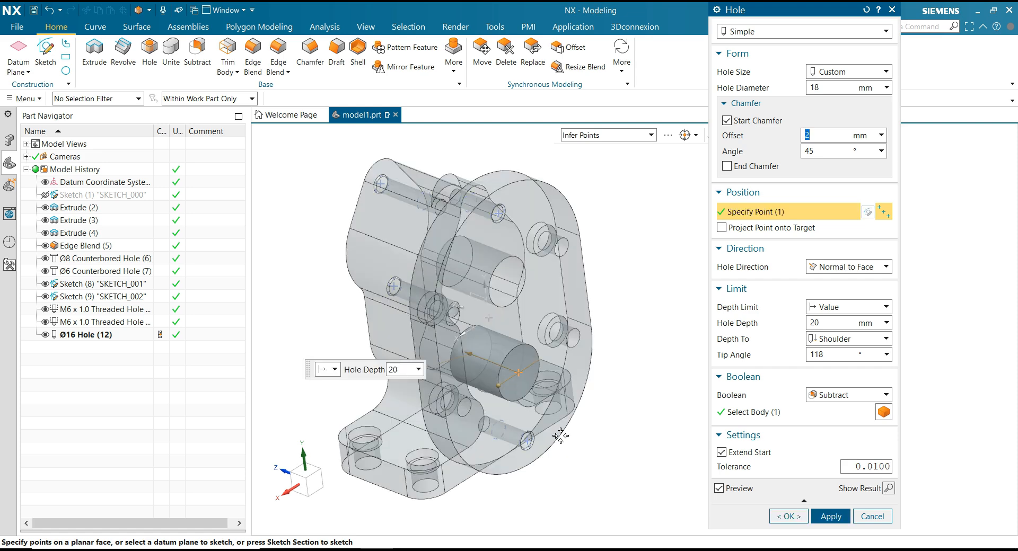
pyautogui.moveTo(682, 408); pyautogui.dragTo(669, 400, button='middle')
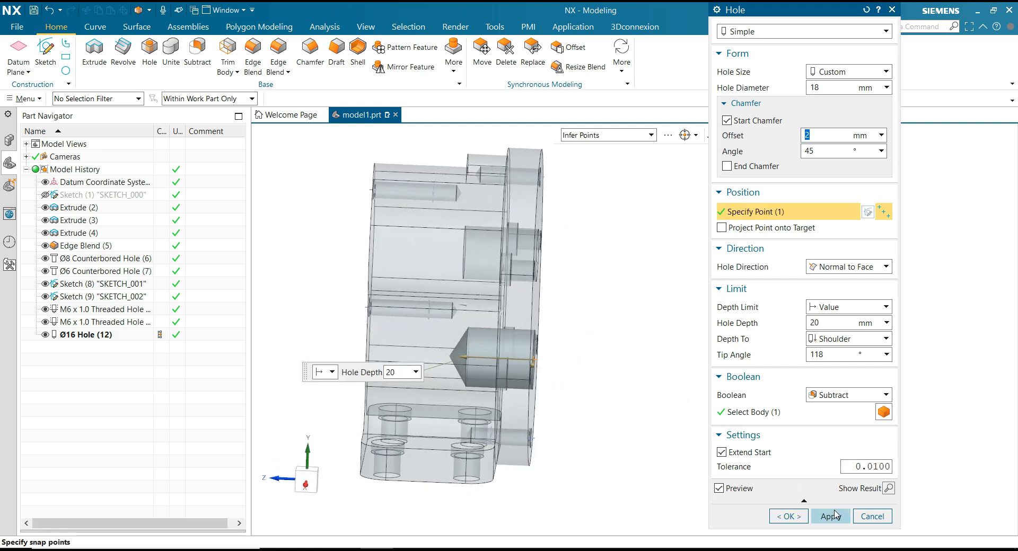
pyautogui.click(831, 516)
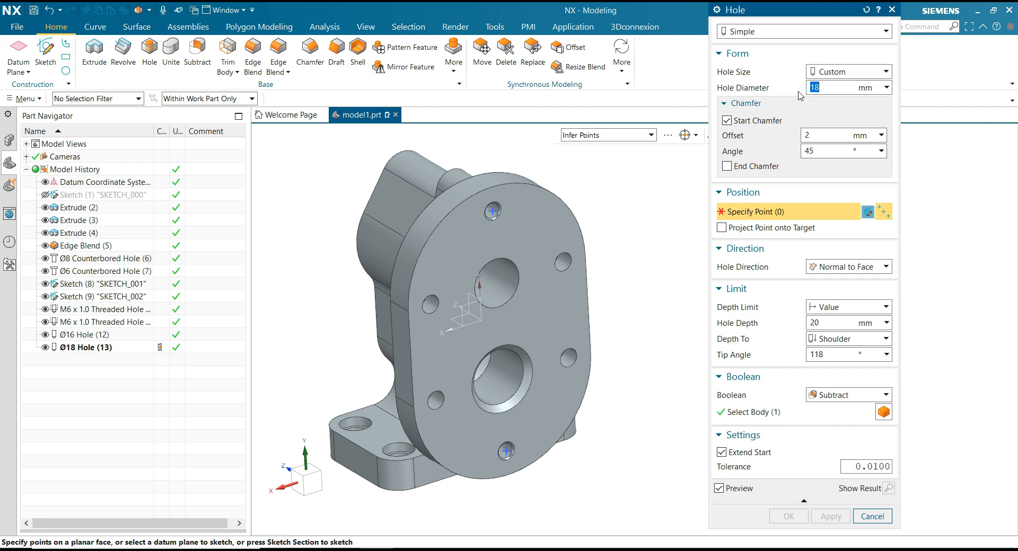
# Set up a 20 mm hole with a depth of 50-22 mm and a 0° tip angle.
pyautogui.write('20')
pyautogui.write('50')
pyautogui.moveTo(825, 356); pyautogui.dragTo(797, 358)
pyautogui.write('0')
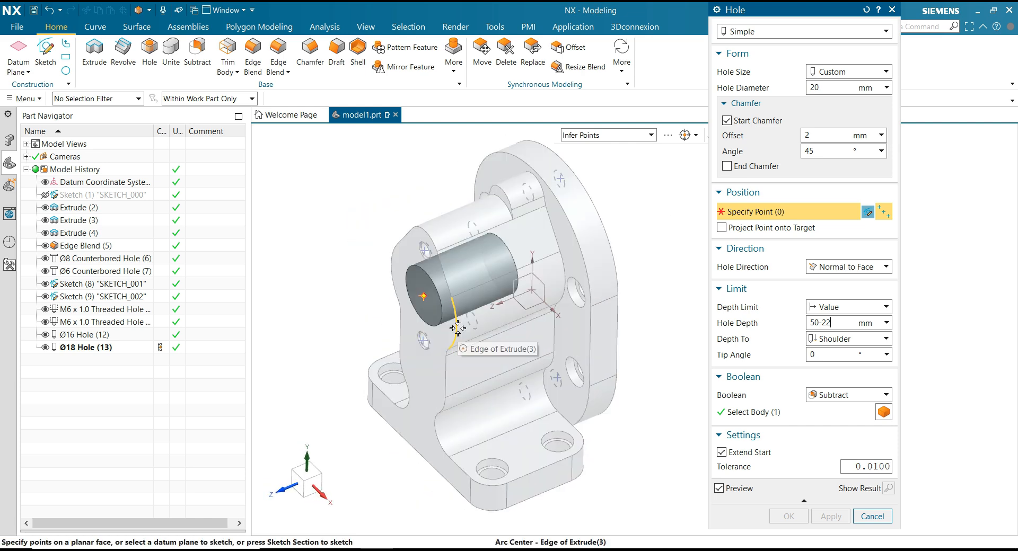
# Cut the 20 mm hole at the arc centre of the boss's front face, with projection of the point onto the target turned on.
pyautogui.click(429, 268)
pyautogui.moveTo(677, 338); pyautogui.dragTo(666, 339, button='middle')
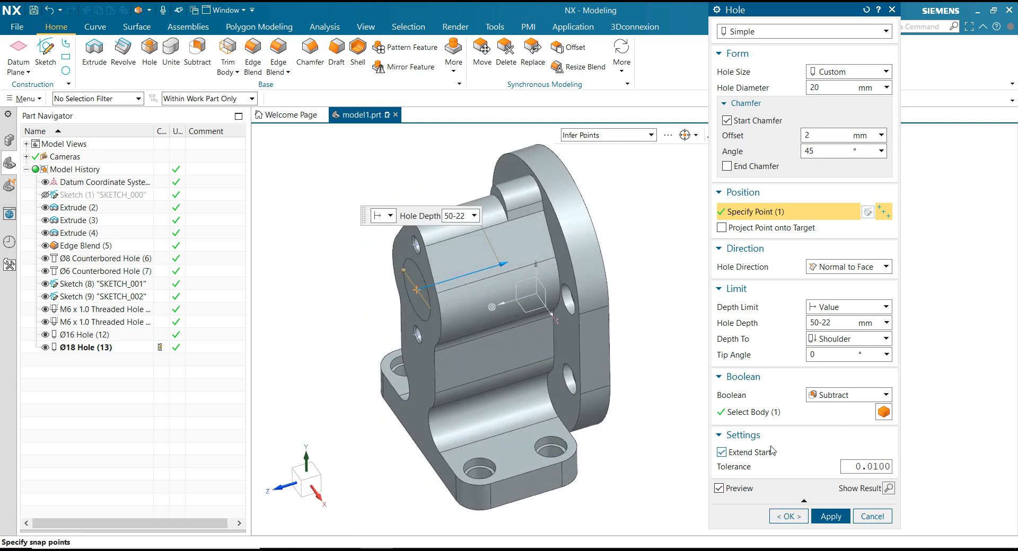
pyautogui.click(722, 227)
pyautogui.moveTo(684, 245); pyautogui.dragTo(665, 250, button='middle')
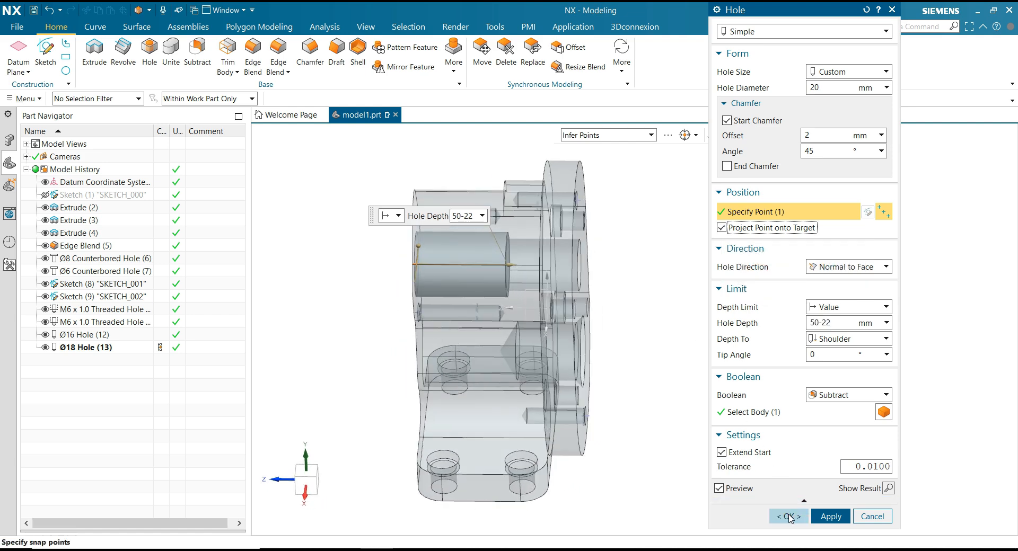
pyautogui.click(789, 516)
# Chamfer the circular edge inside the stepped bore of the front boss.
pyautogui.moveTo(658, 305); pyautogui.dragTo(735, 289, button='middle')
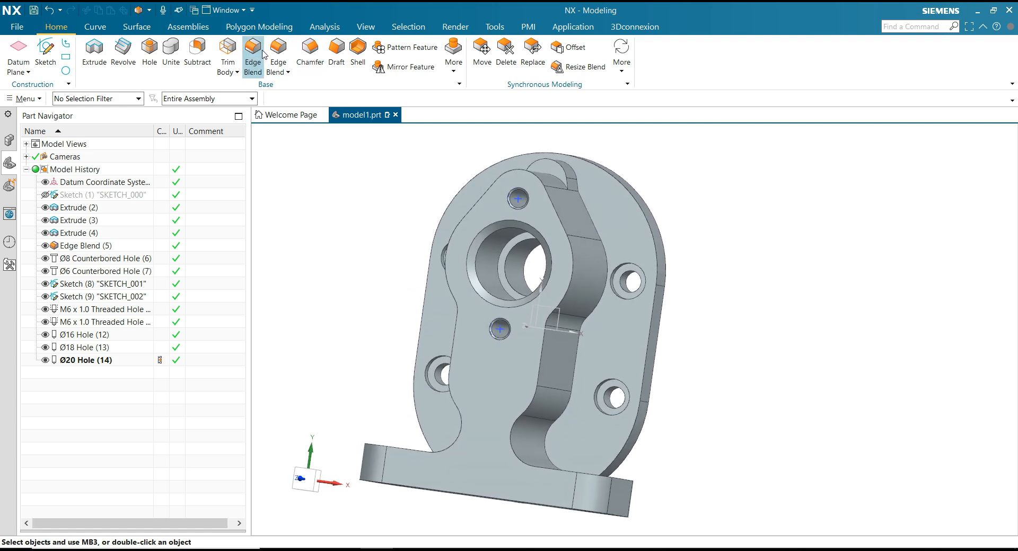
pyautogui.click(306, 63)
pyautogui.click(564, 271)
pyautogui.click(789, 143)
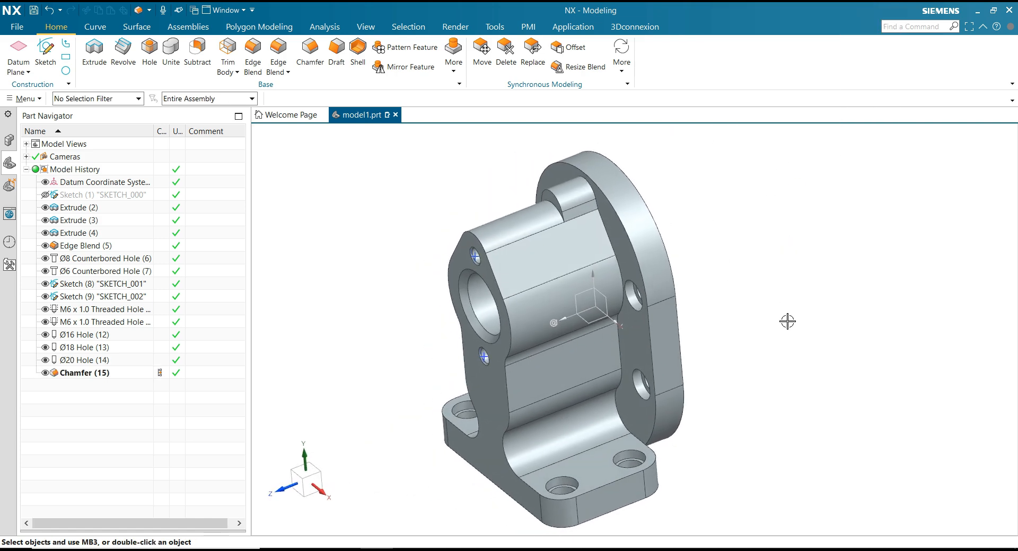
pyautogui.click(858, 391)
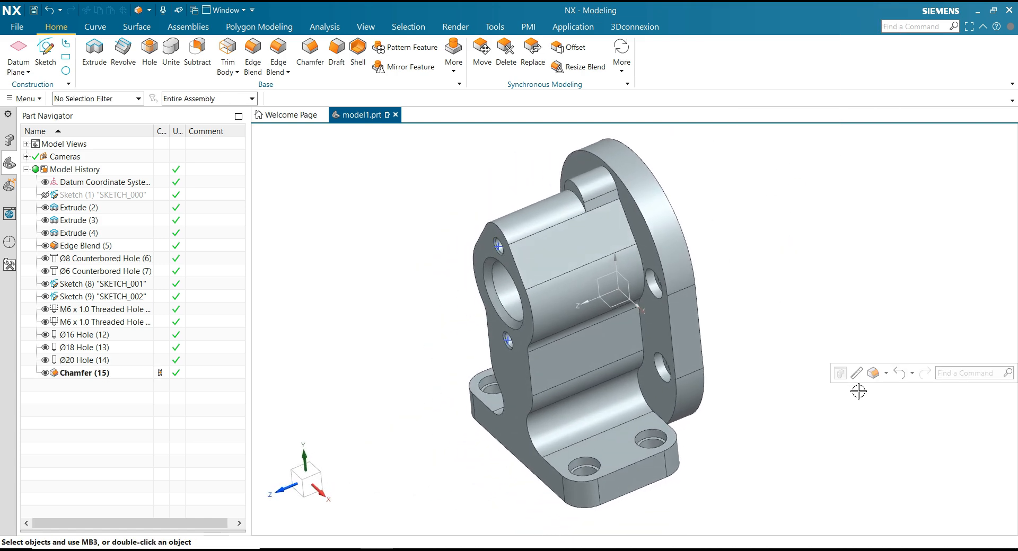